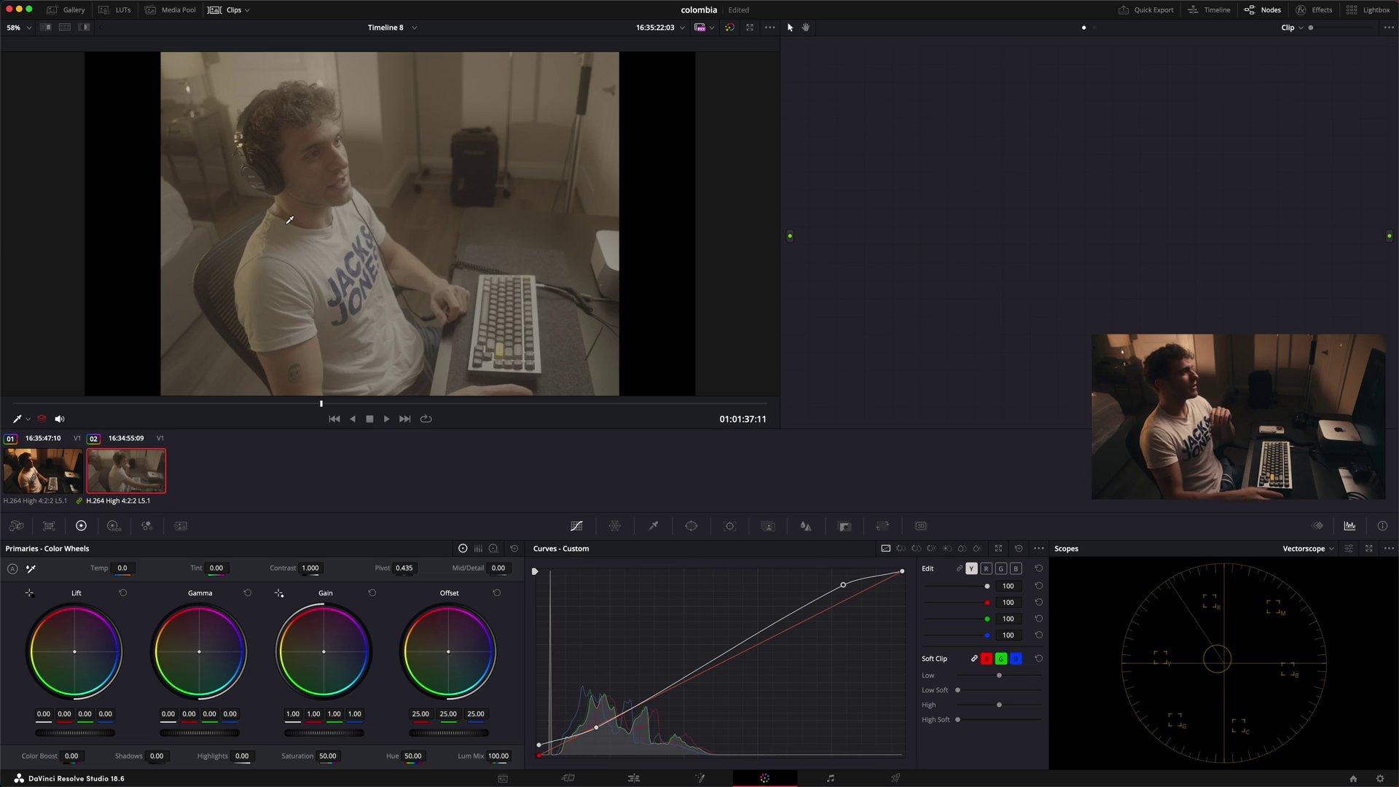
# Open DaVinci Resolve Preferences and review the General panel
pyautogui.moveTo(2, 4)
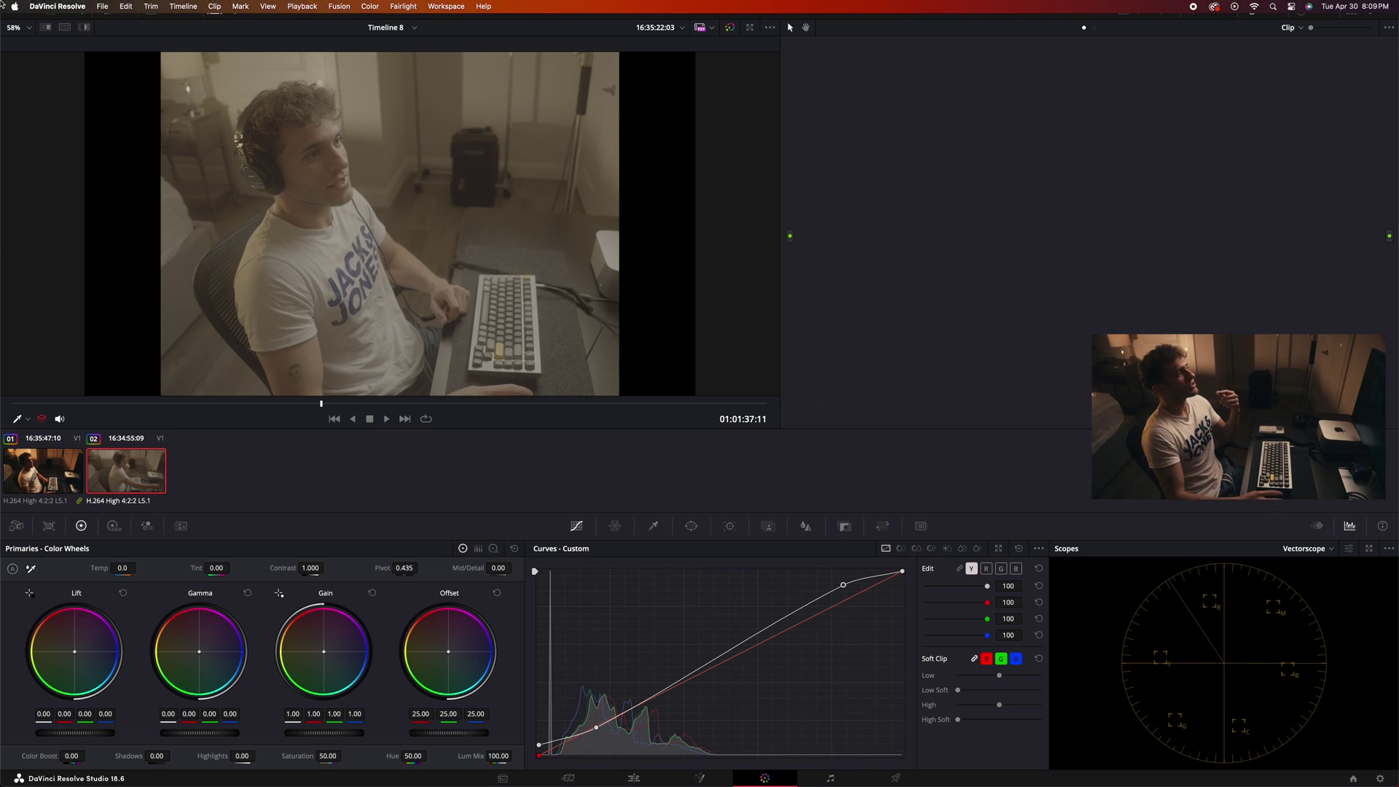
pyautogui.click(64, 7)
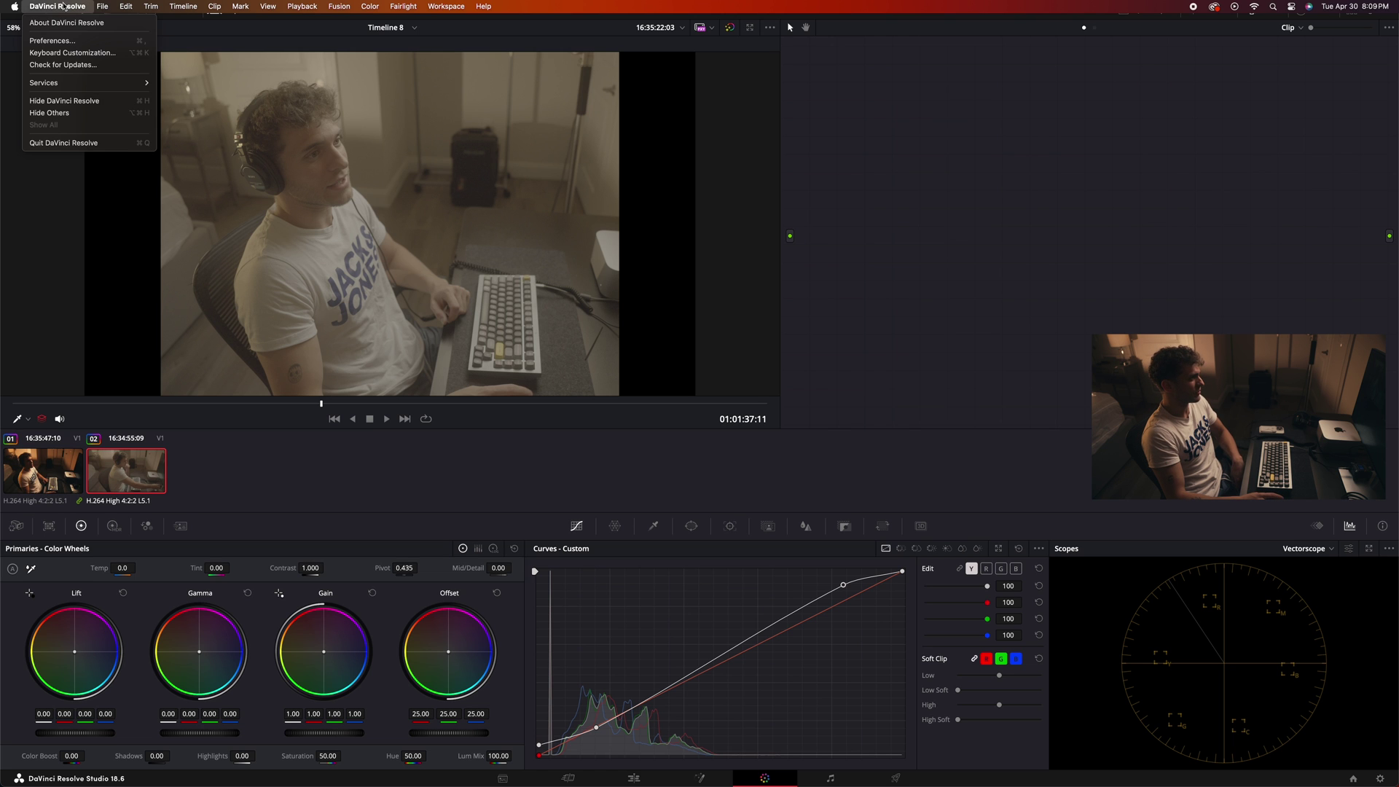
pyautogui.click(88, 40)
pyautogui.click(510, 339)
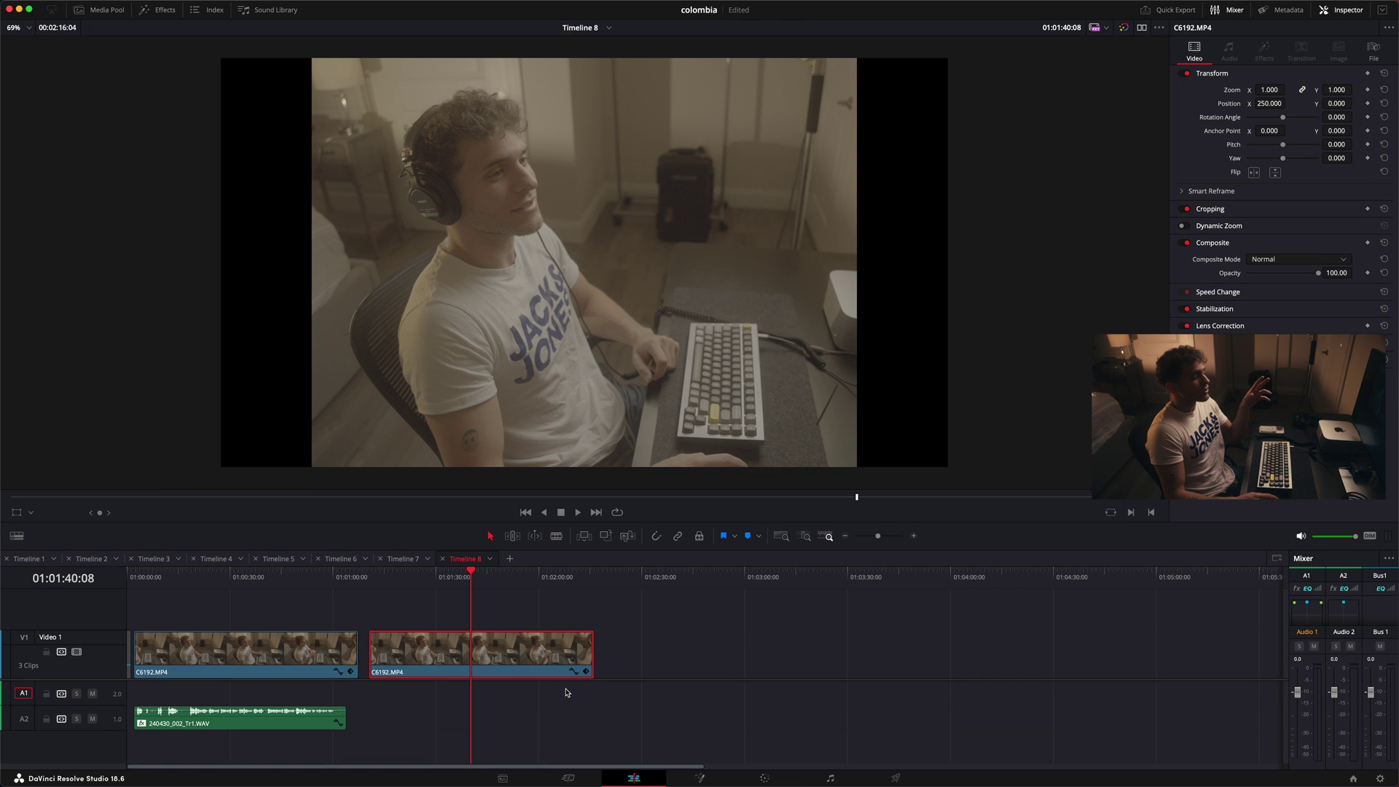
# Verify Timeline 8 uses DaVinci WG/Intermediate timeline space and Rec.709-A output, then go to Color
pyautogui.click(569, 778)
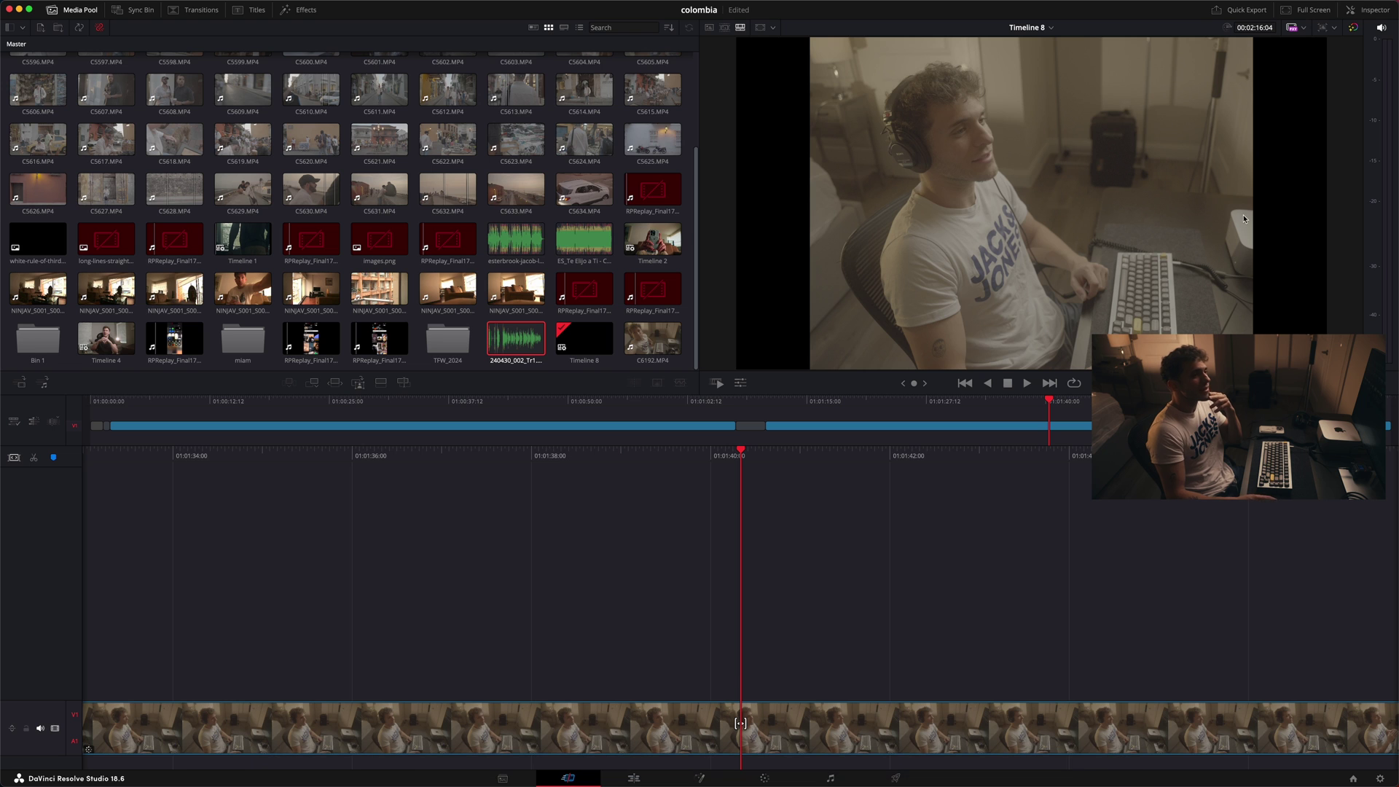
pyautogui.click(1322, 28)
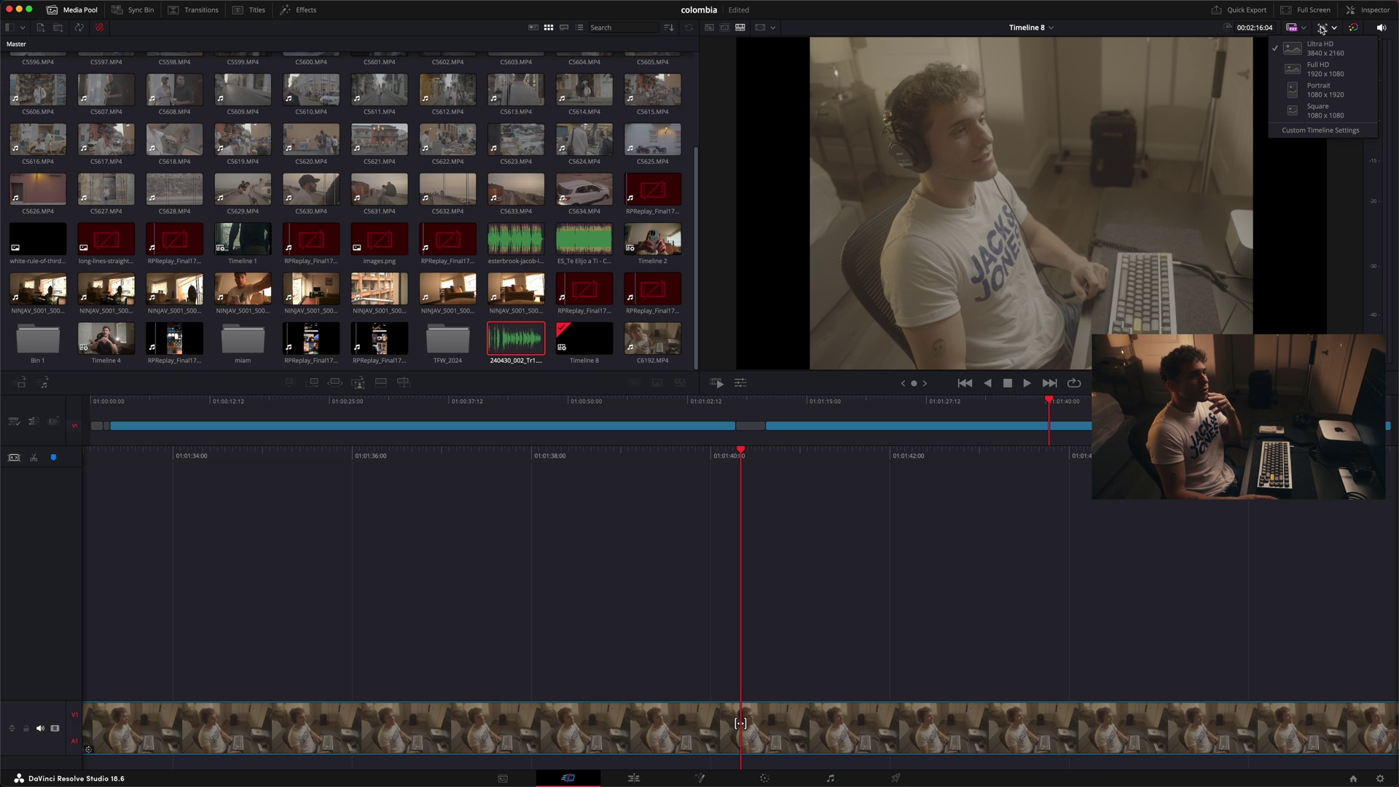
pyautogui.click(1326, 131)
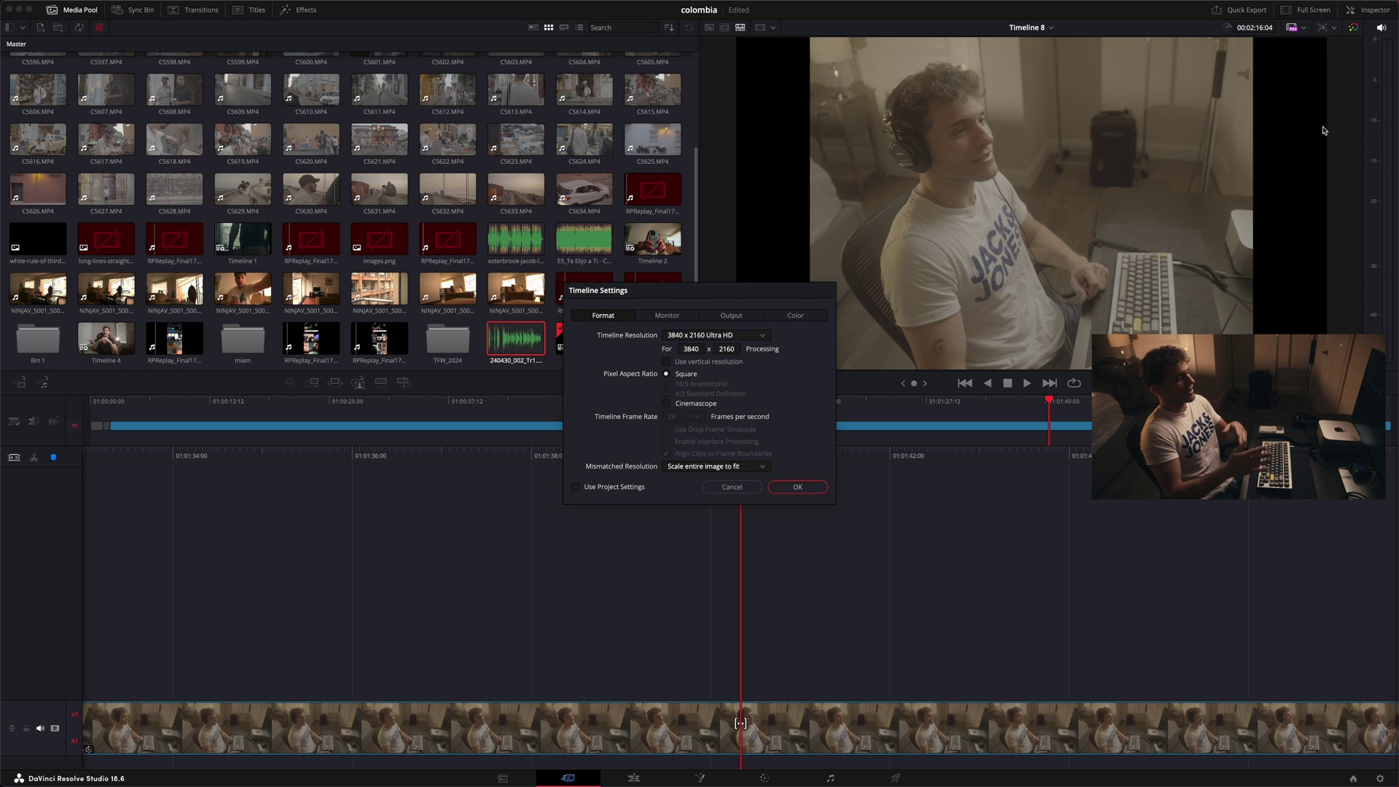
pyautogui.click(796, 315)
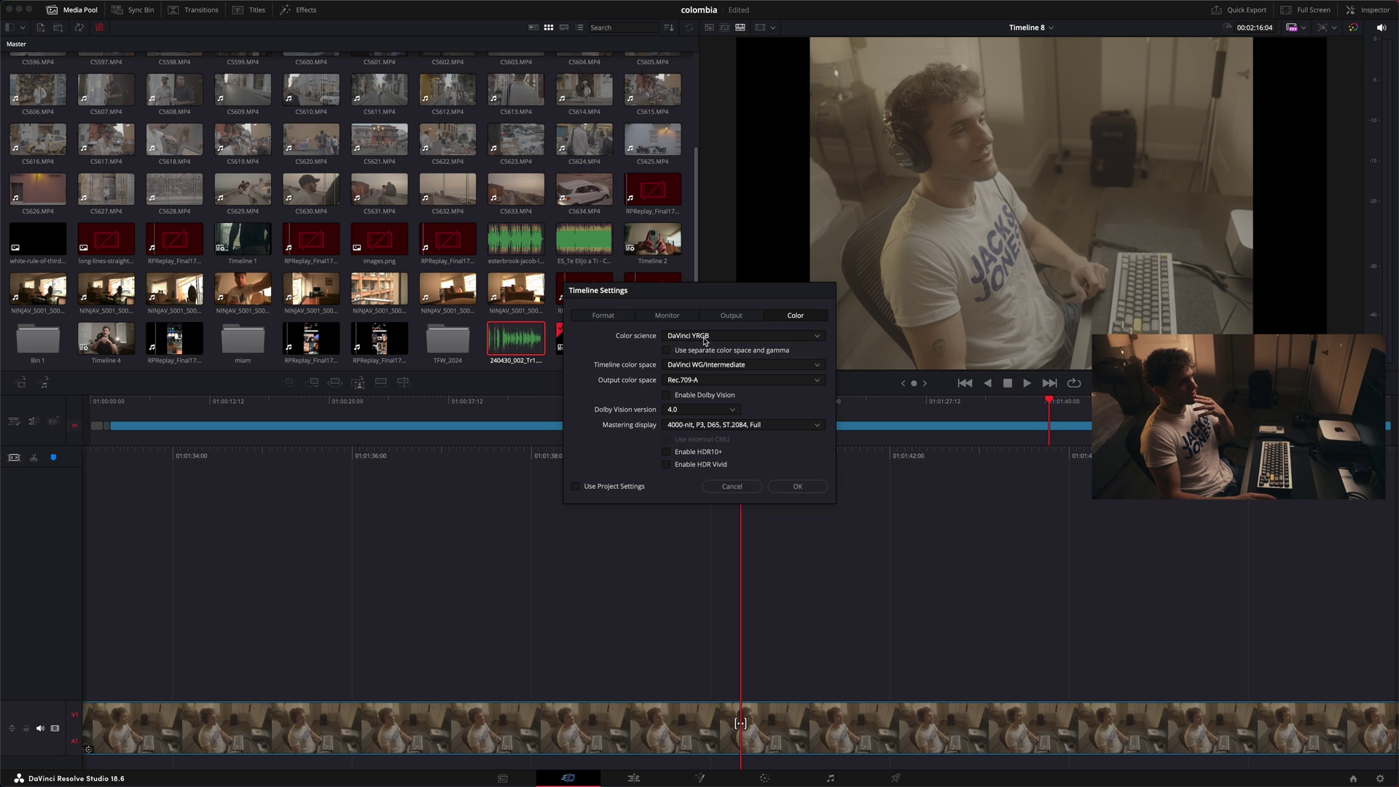
pyautogui.click(707, 381)
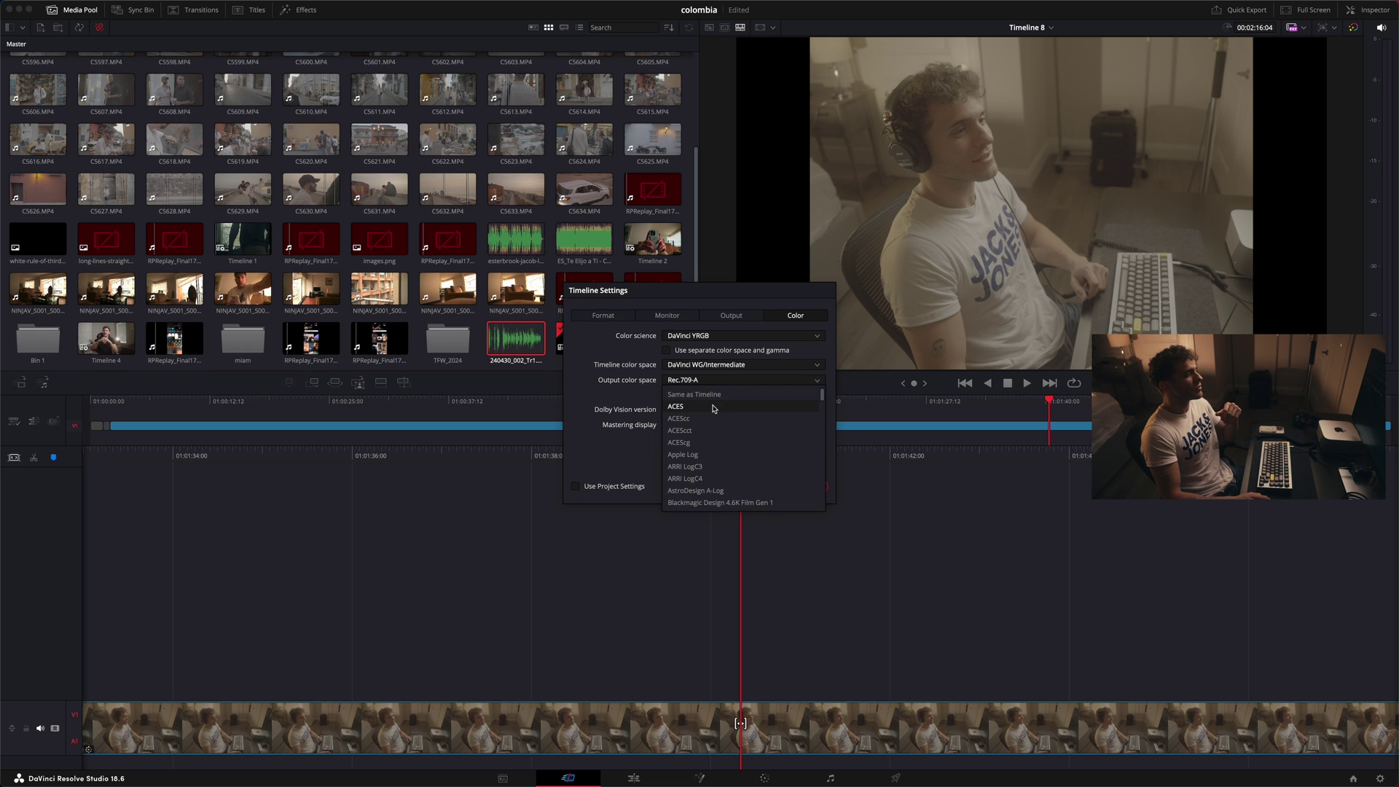
pyautogui.click(803, 365)
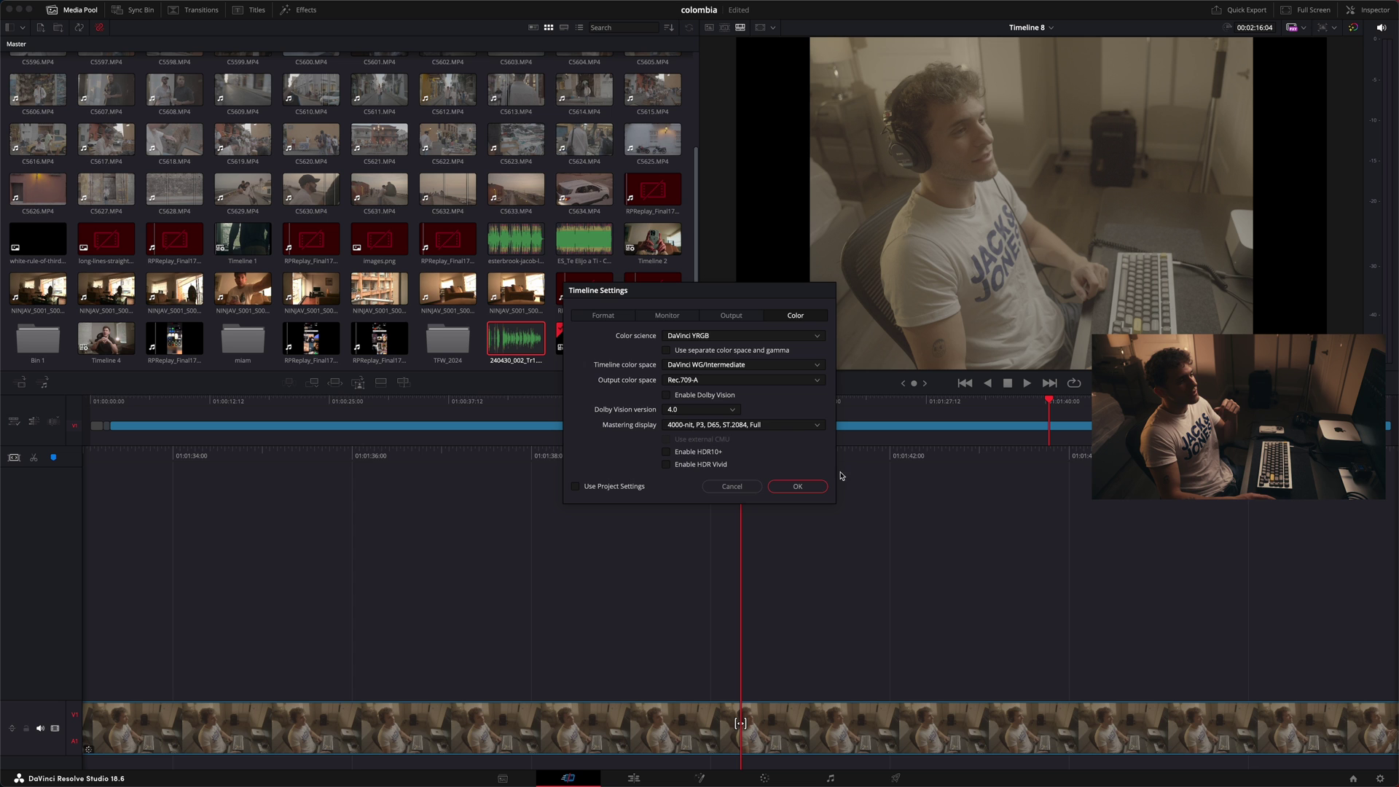
pyautogui.click(803, 485)
pyautogui.click(764, 778)
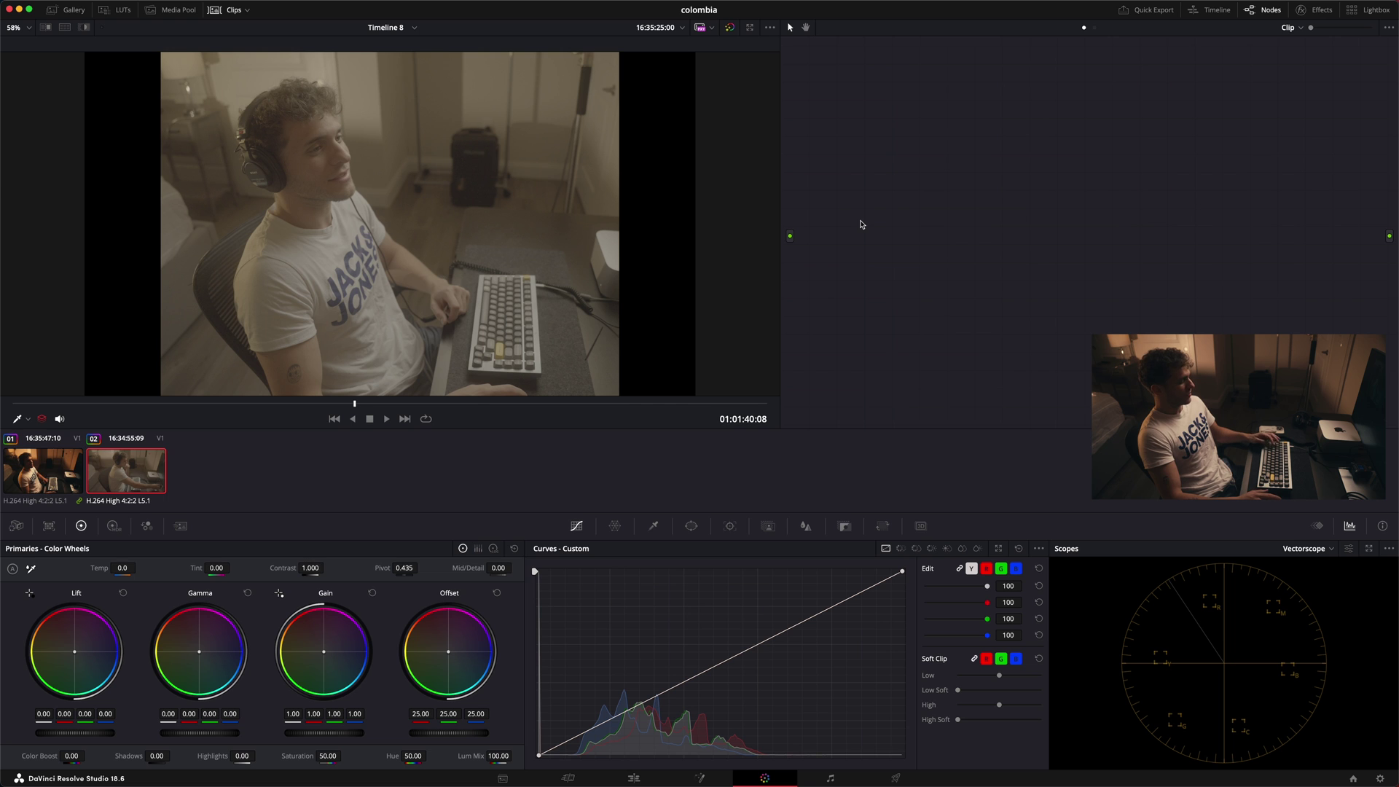
# Add serial nodes 01 and 02 to the clip's grade with Option+S
pyautogui.hotkey('alt', 's')
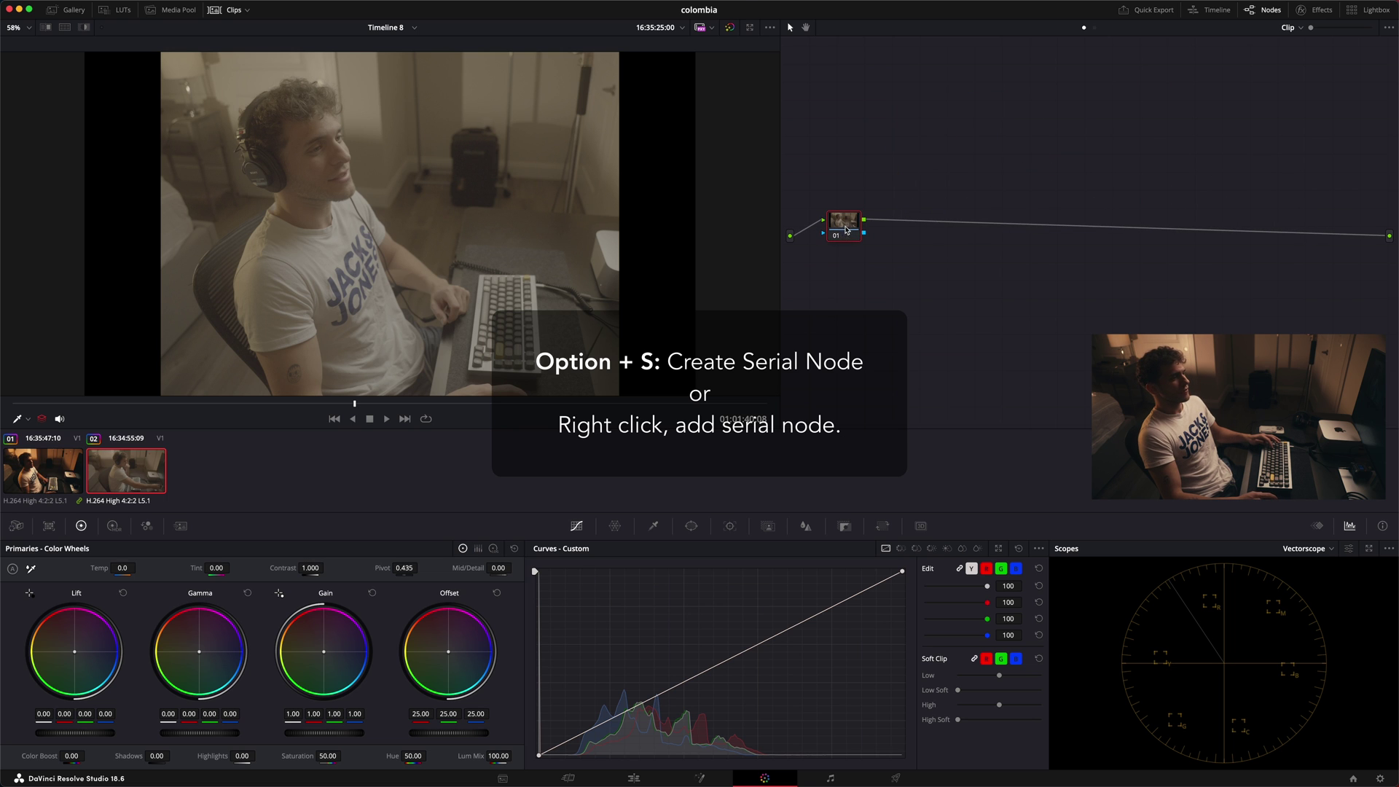
pyautogui.hotkey('alt', 's')
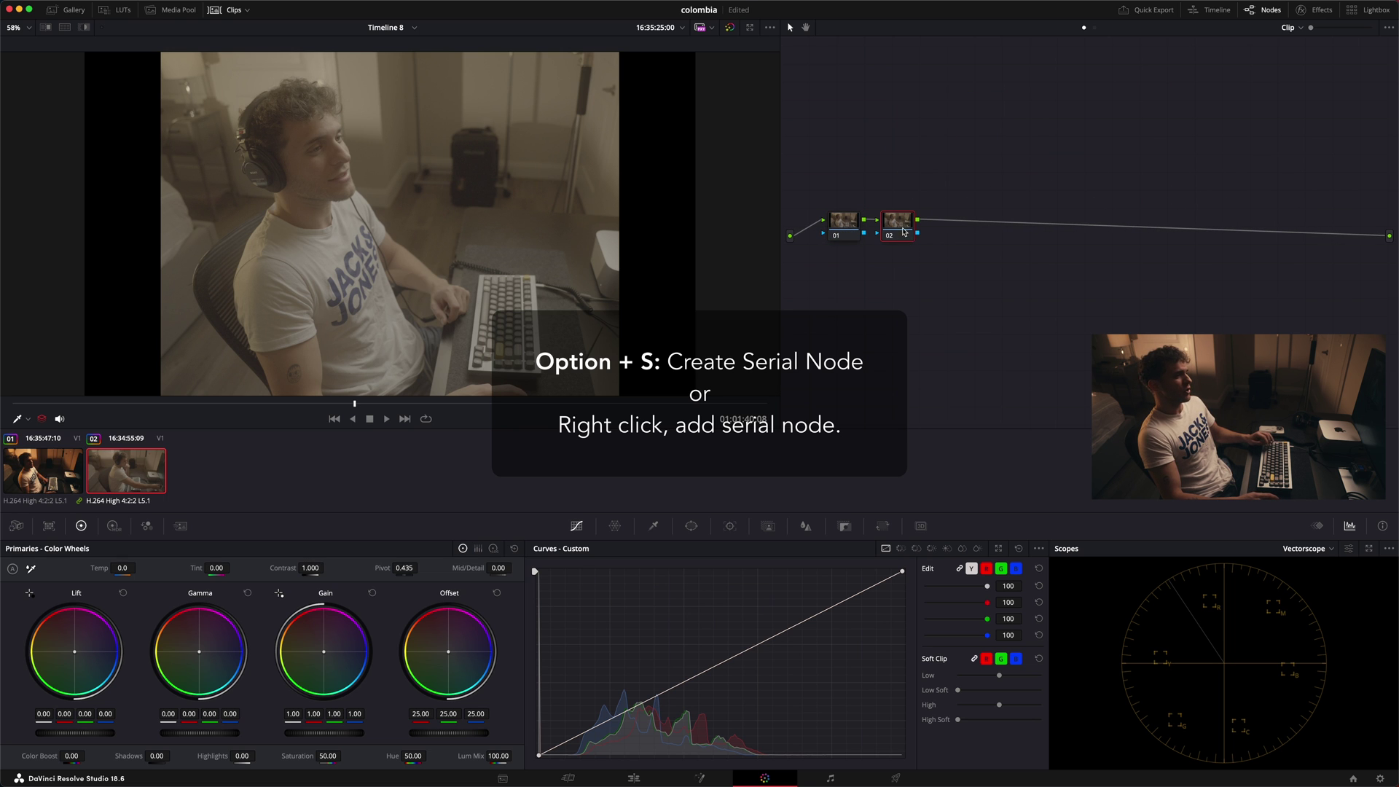
# Move node 02 to the far right and apply Color Space Transform to node 01
pyautogui.moveTo(903, 232); pyautogui.dragTo(1340, 238)
pyautogui.click(839, 228)
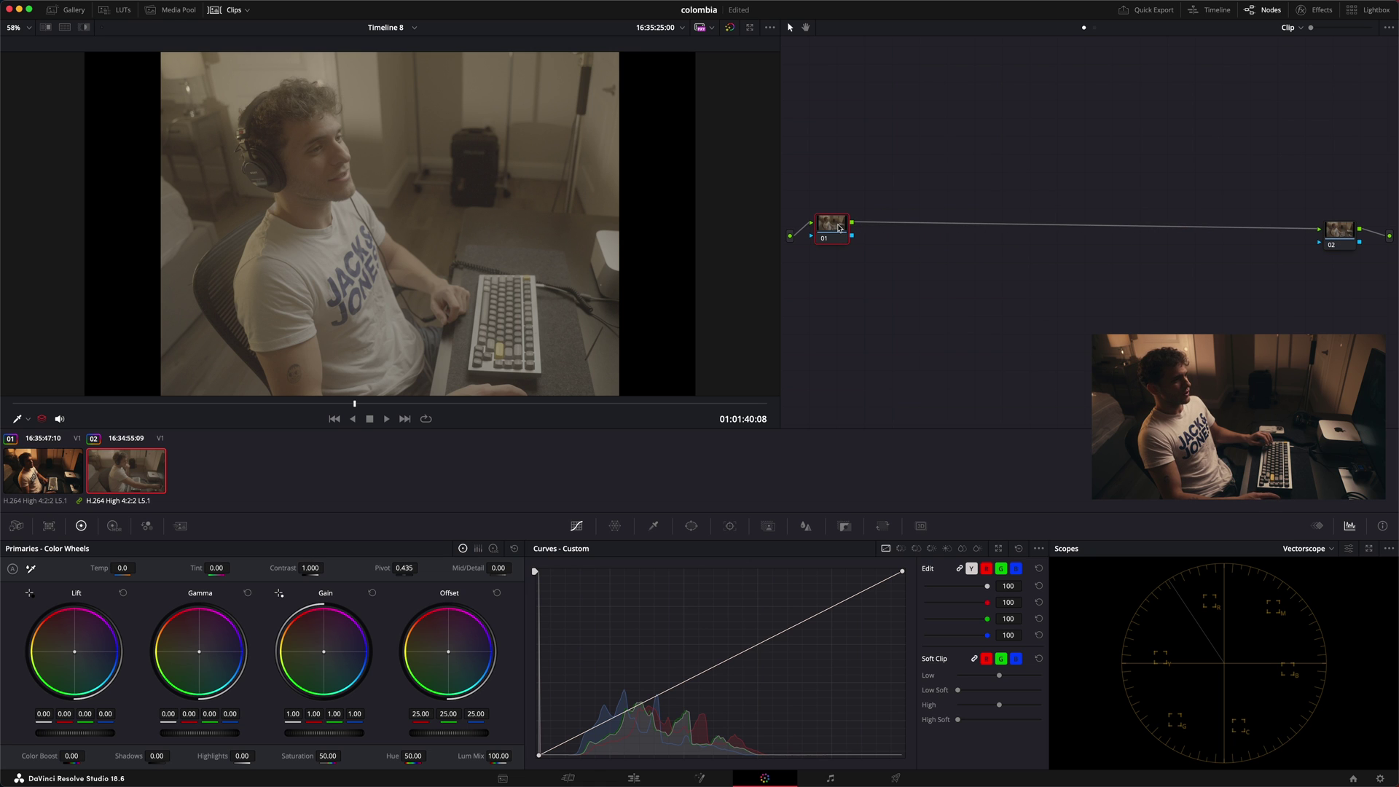
pyautogui.click(1314, 11)
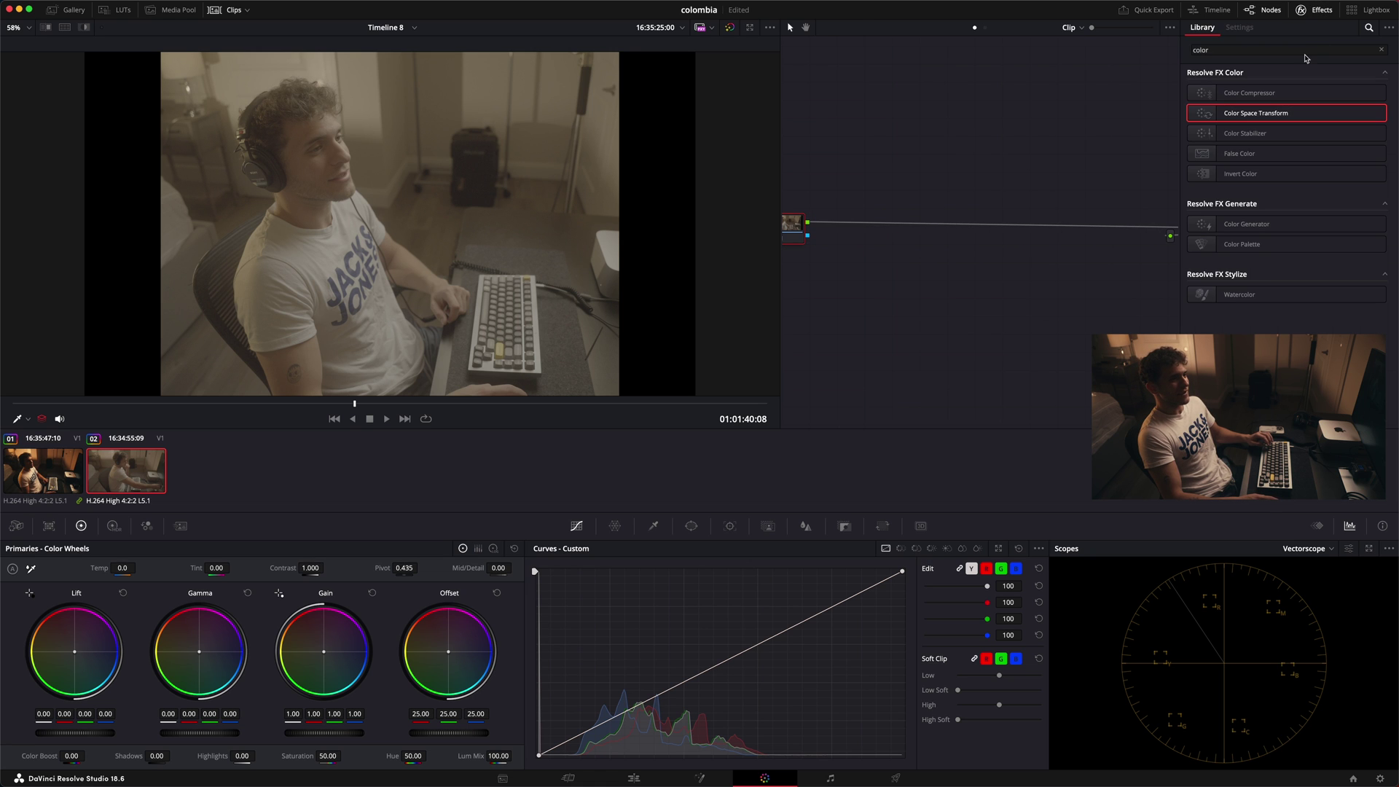
pyautogui.click(1304, 54)
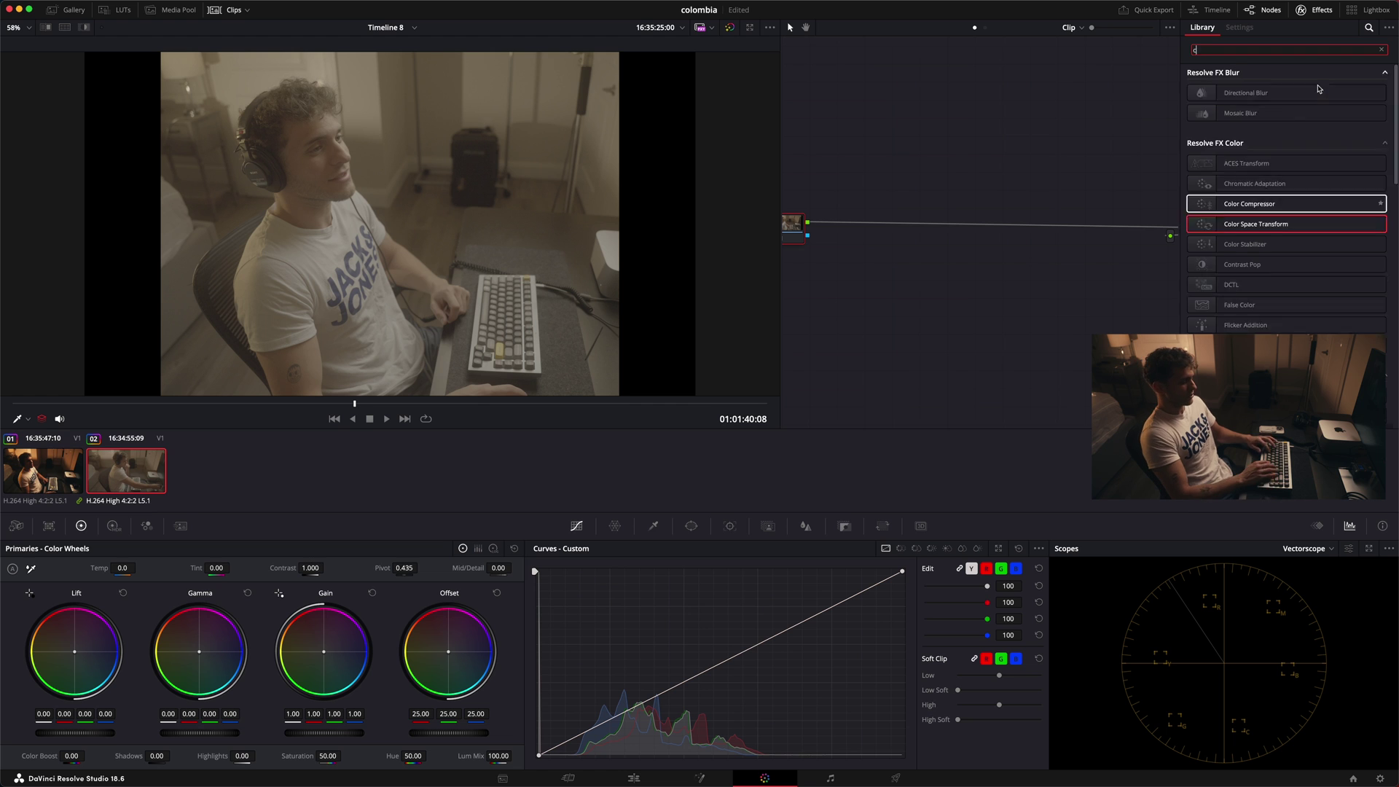
pyautogui.moveTo(1258, 114); pyautogui.dragTo(796, 228)
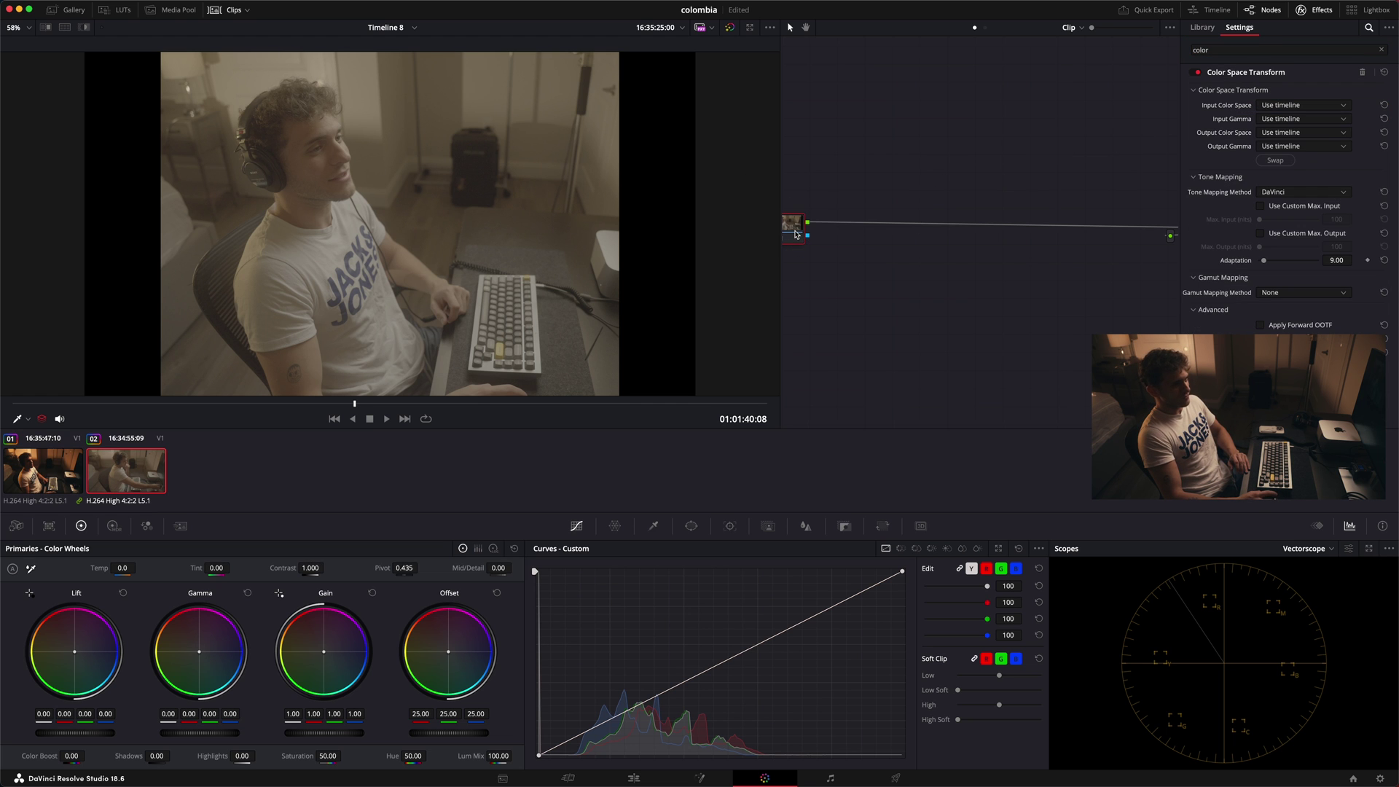
# Set the transform's input color space to Sony S-Gamut3.Cine
pyautogui.click(1315, 106)
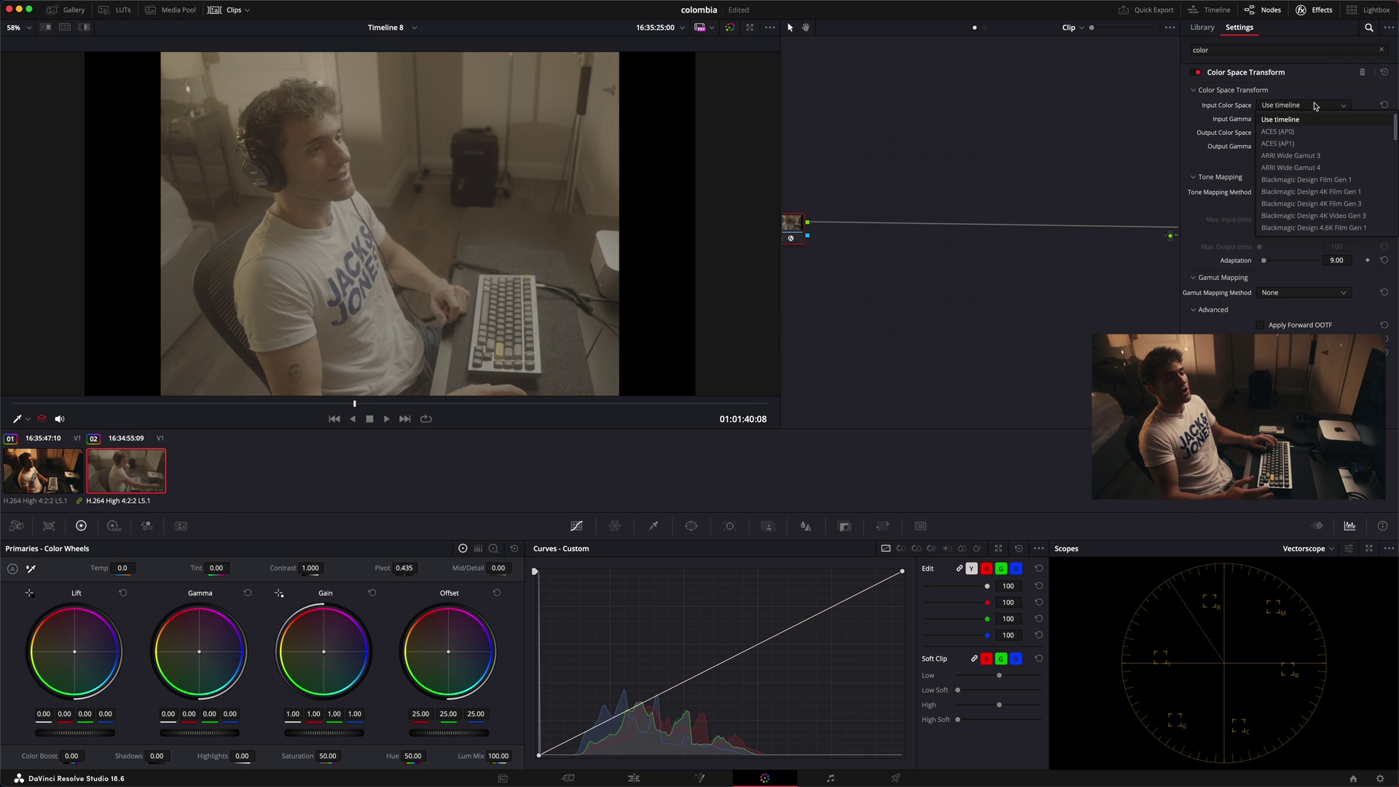
pyautogui.press('s')
pyautogui.scroll(-2, 1315, 190)
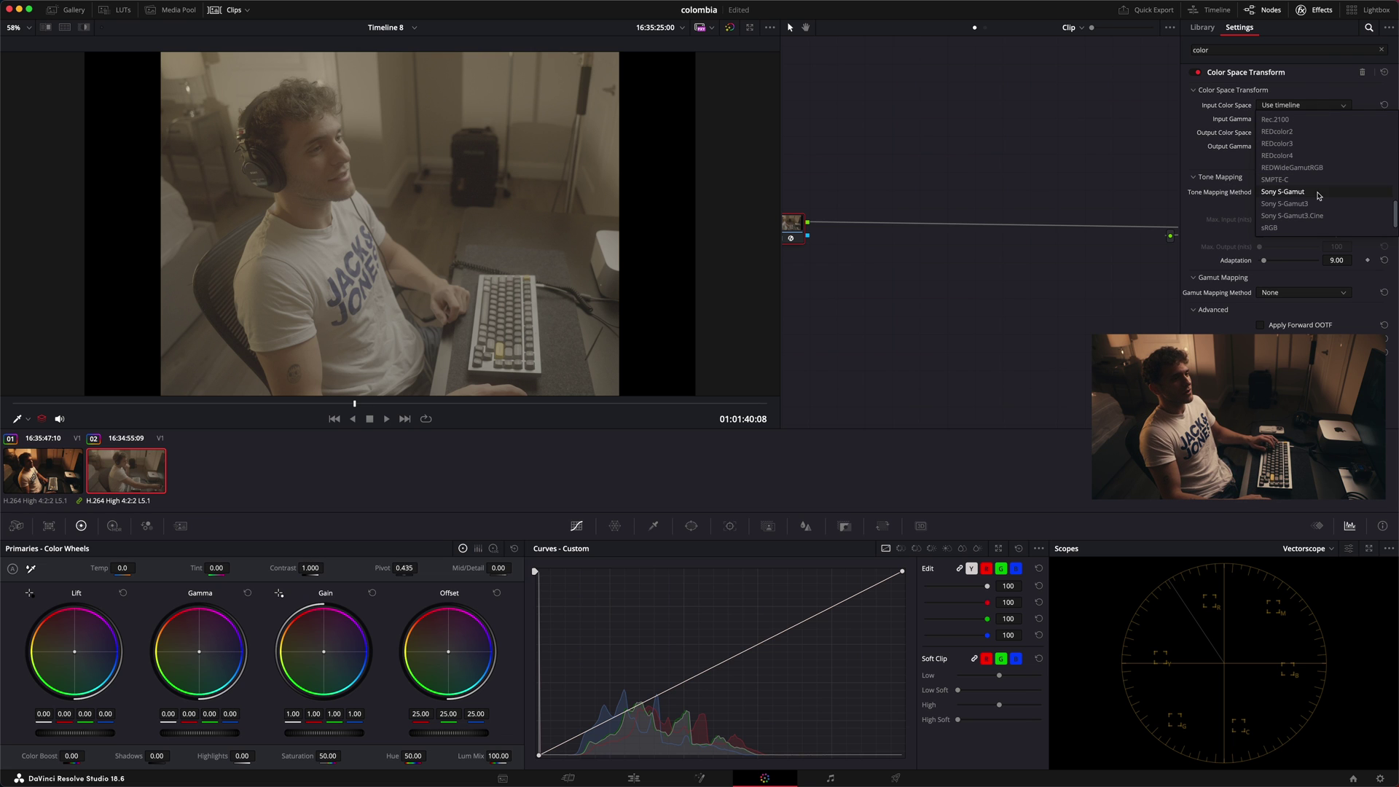
pyautogui.scroll(-1, 1317, 207)
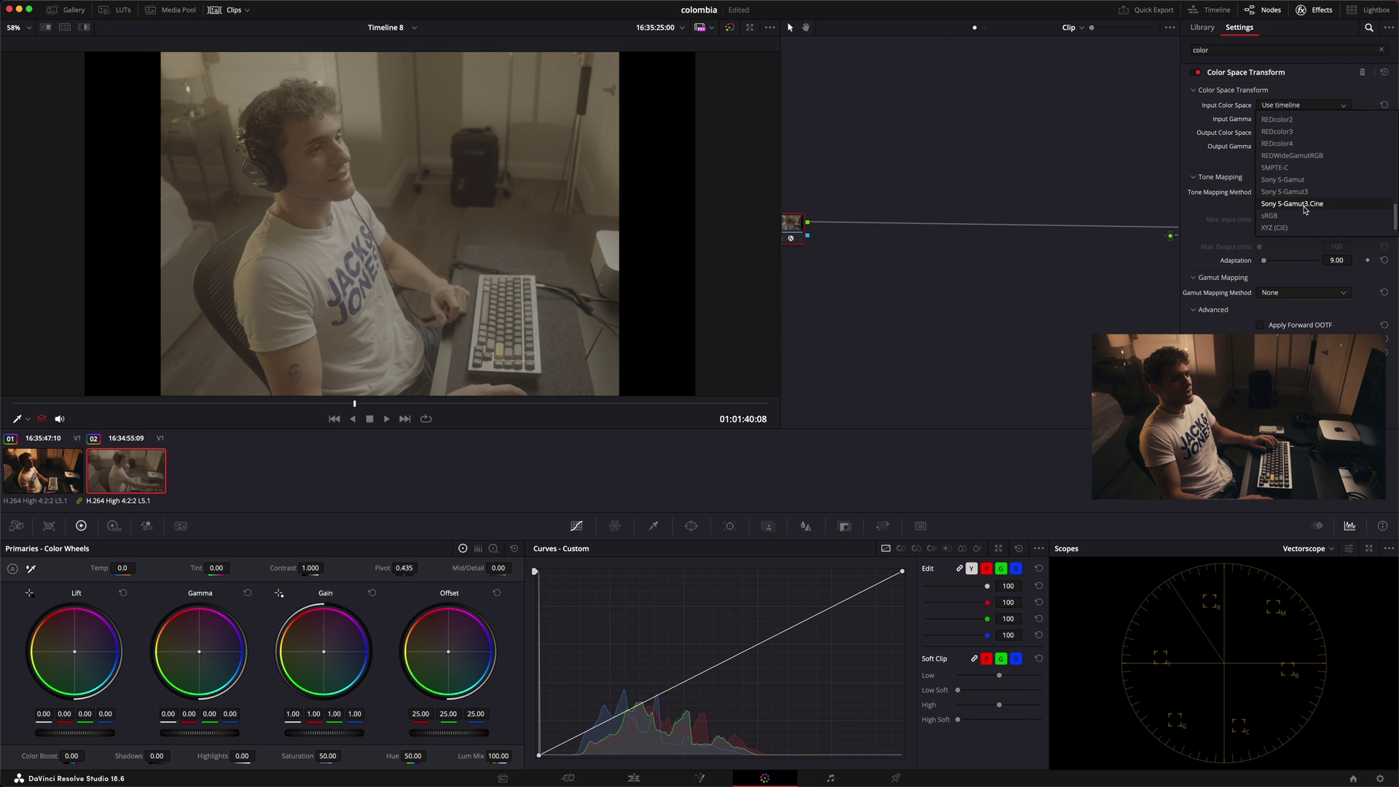
pyautogui.click(1315, 207)
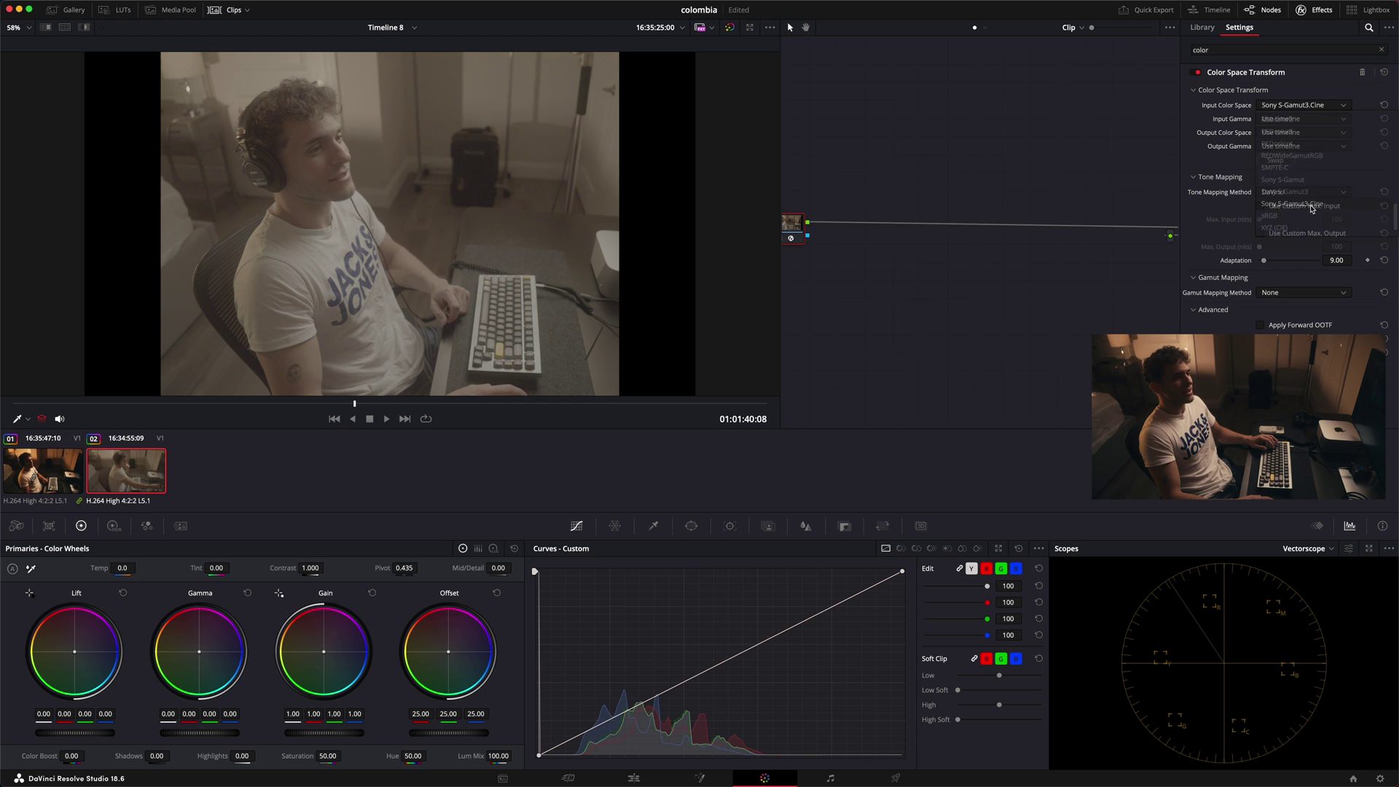
pyautogui.click(1326, 118)
pyautogui.scroll(-10, 1319, 204)
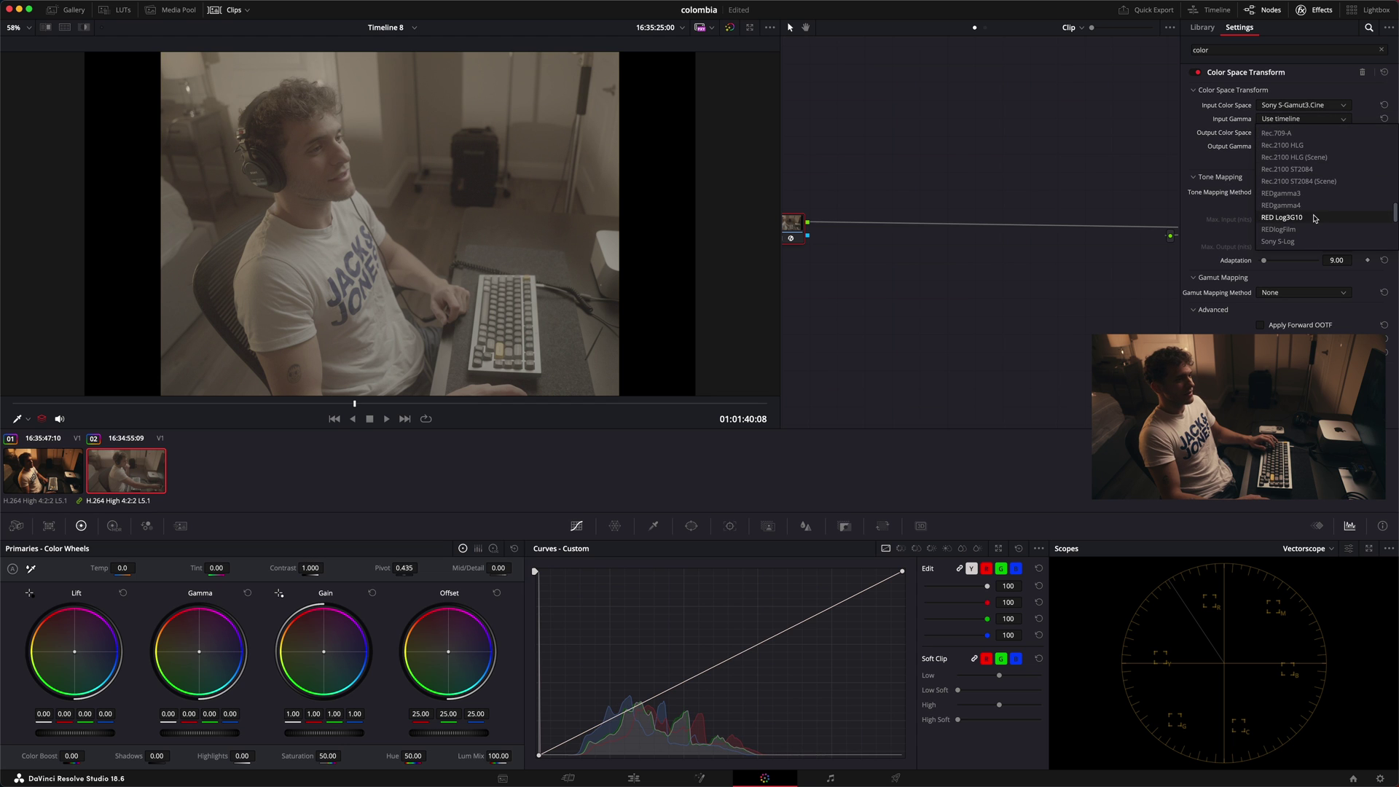
# Set node 01's input gamma to Sony S-Log3
pyautogui.click(1309, 242)
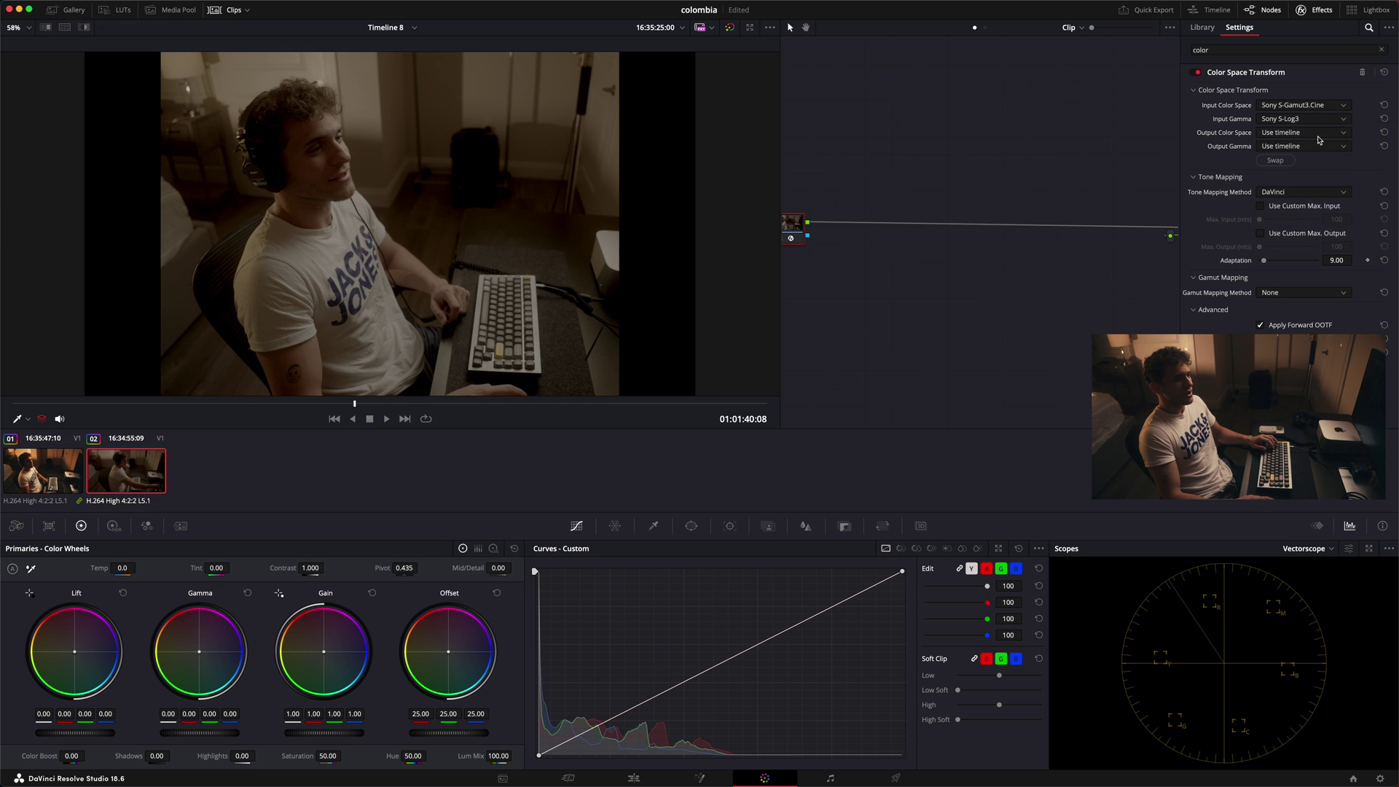
pyautogui.click(1318, 119)
pyautogui.scroll(2, 1317, 183)
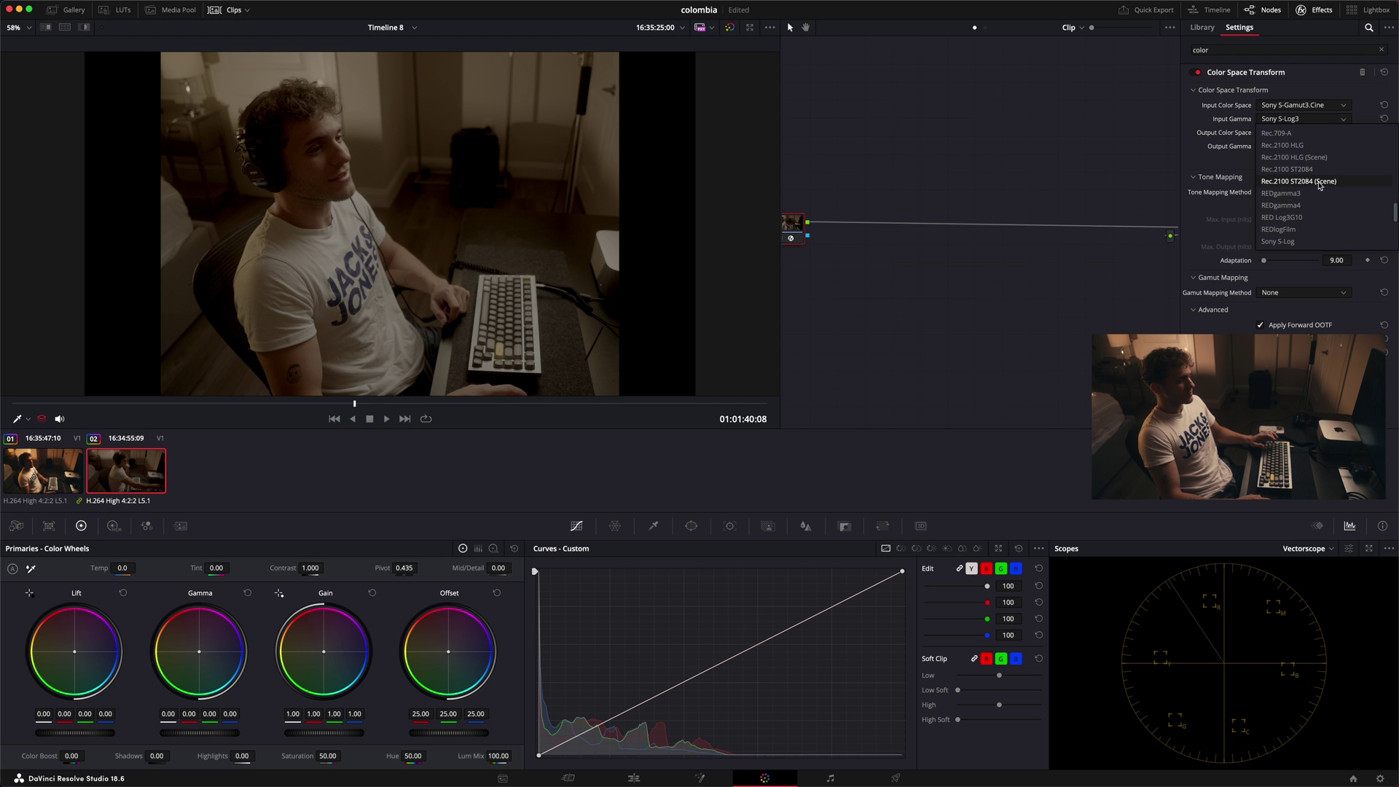
pyautogui.scroll(-5, 1316, 193)
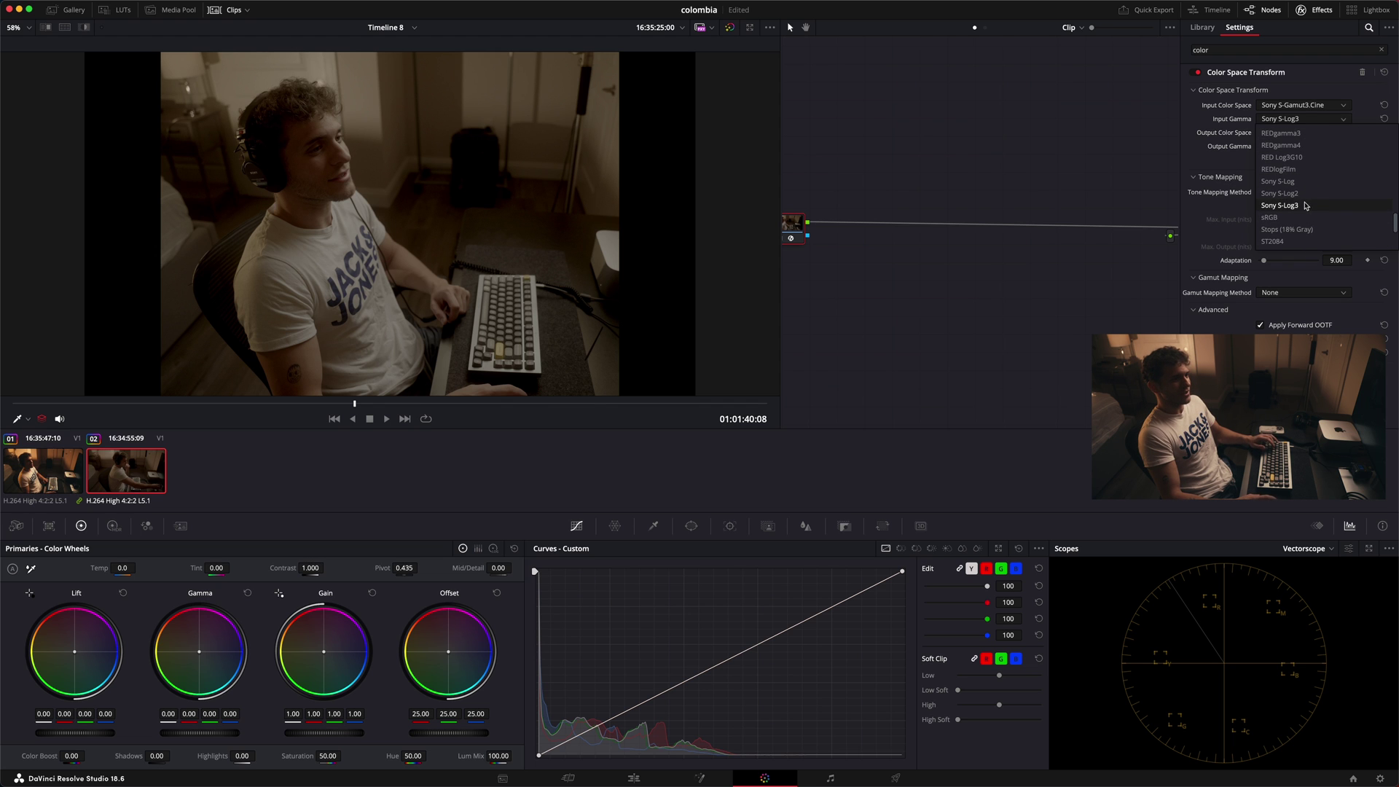
pyautogui.click(1307, 206)
pyautogui.click(1310, 121)
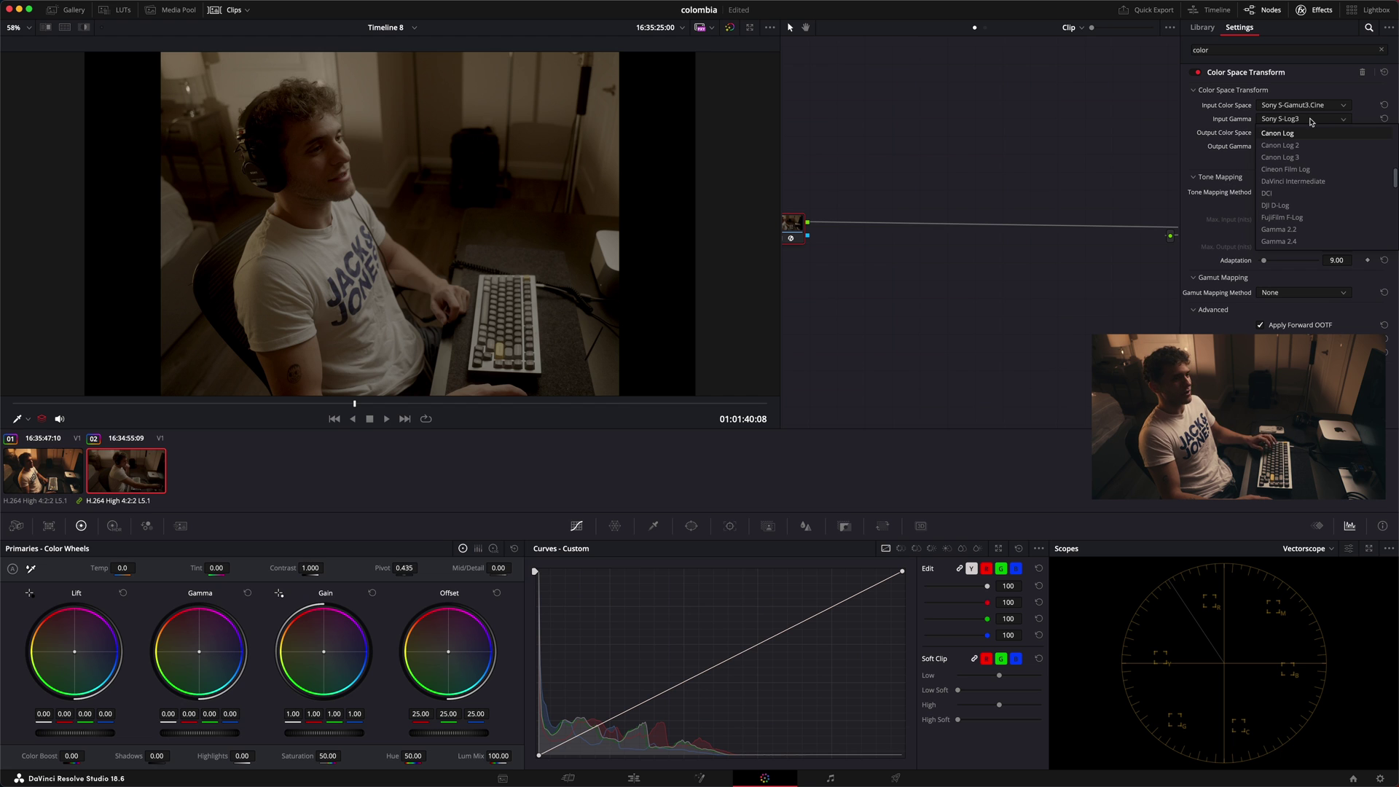
pyautogui.click(1213, 170)
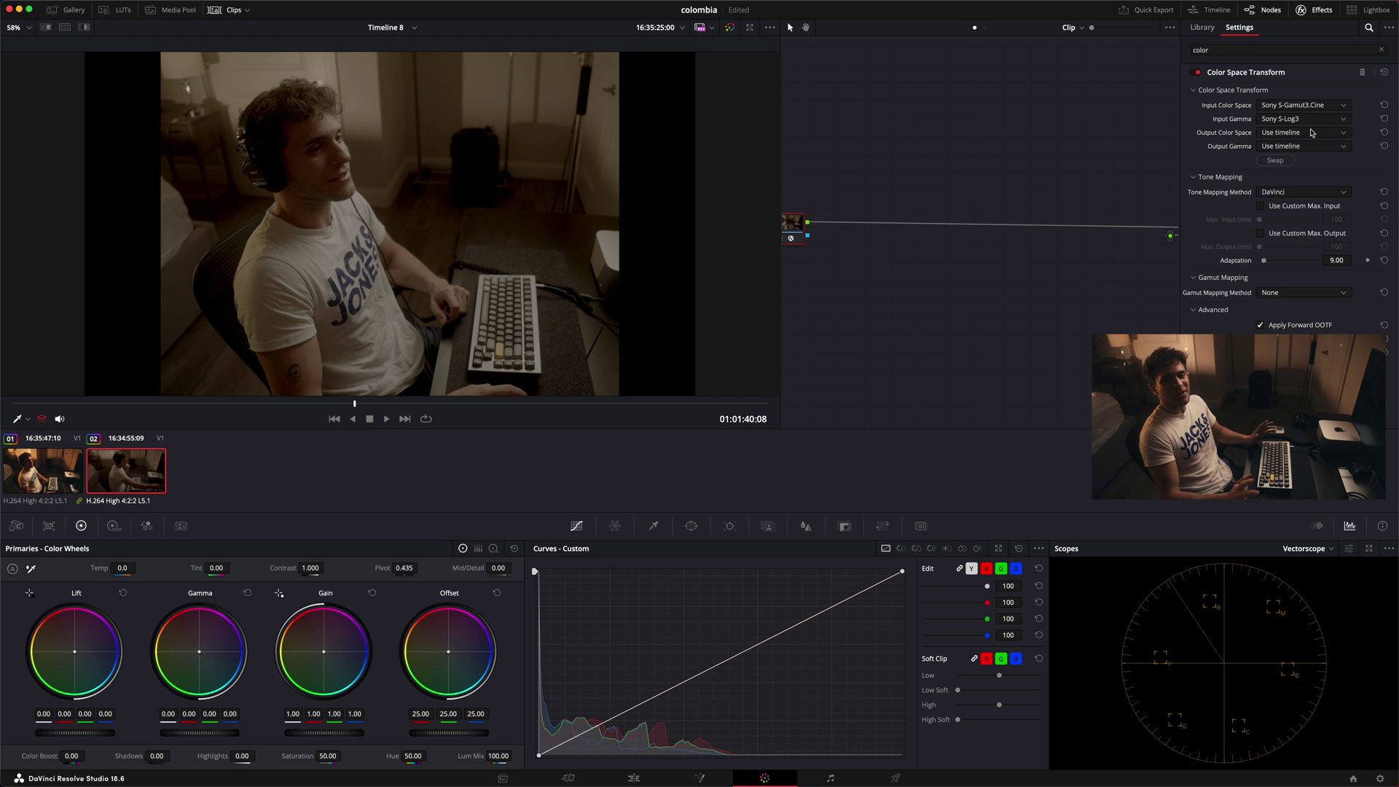
# Output to DaVinci Wide Gamut / DaVinci Intermediate with tone mapping None, closing Effects
pyautogui.click(1309, 134)
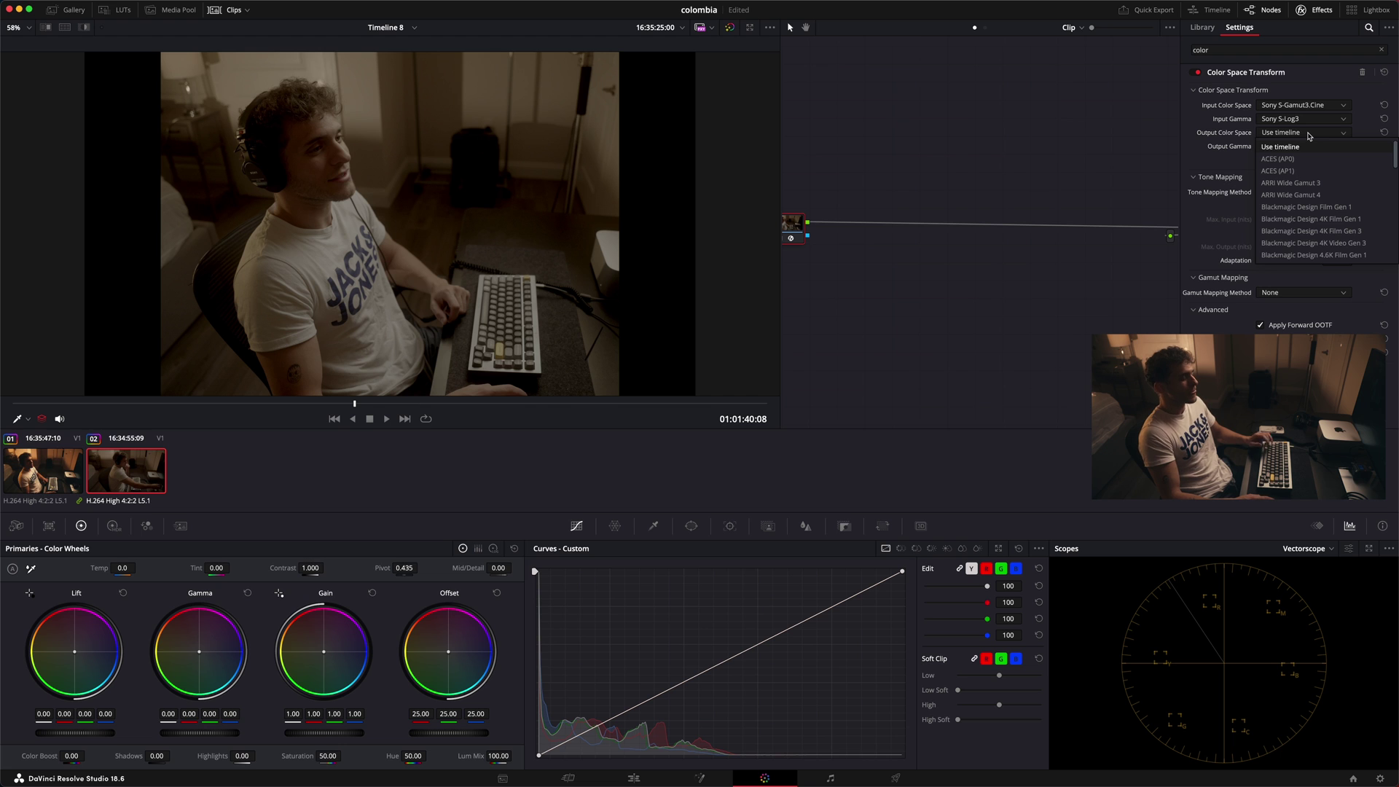
pyautogui.scroll(-3, 1309, 136)
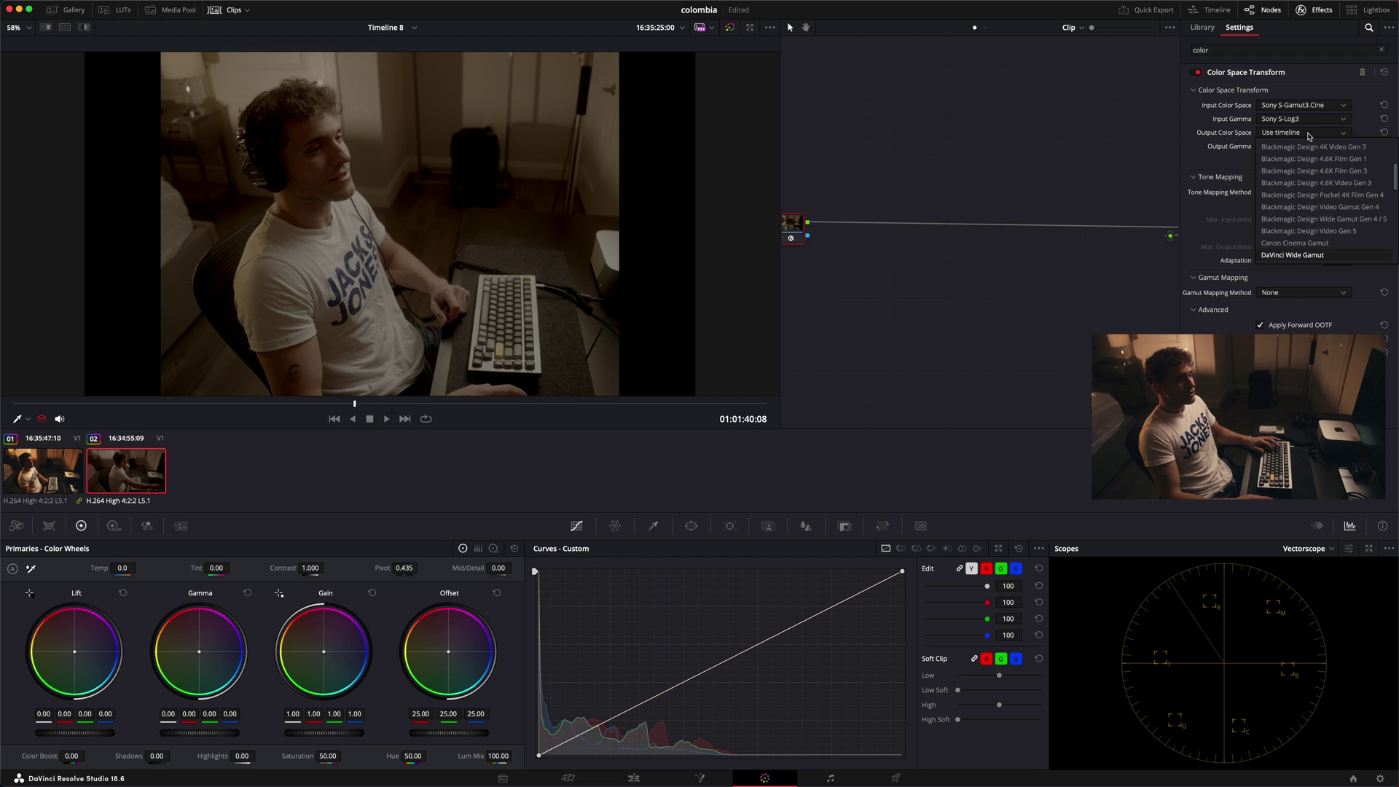
pyautogui.click(1293, 255)
pyautogui.click(1296, 148)
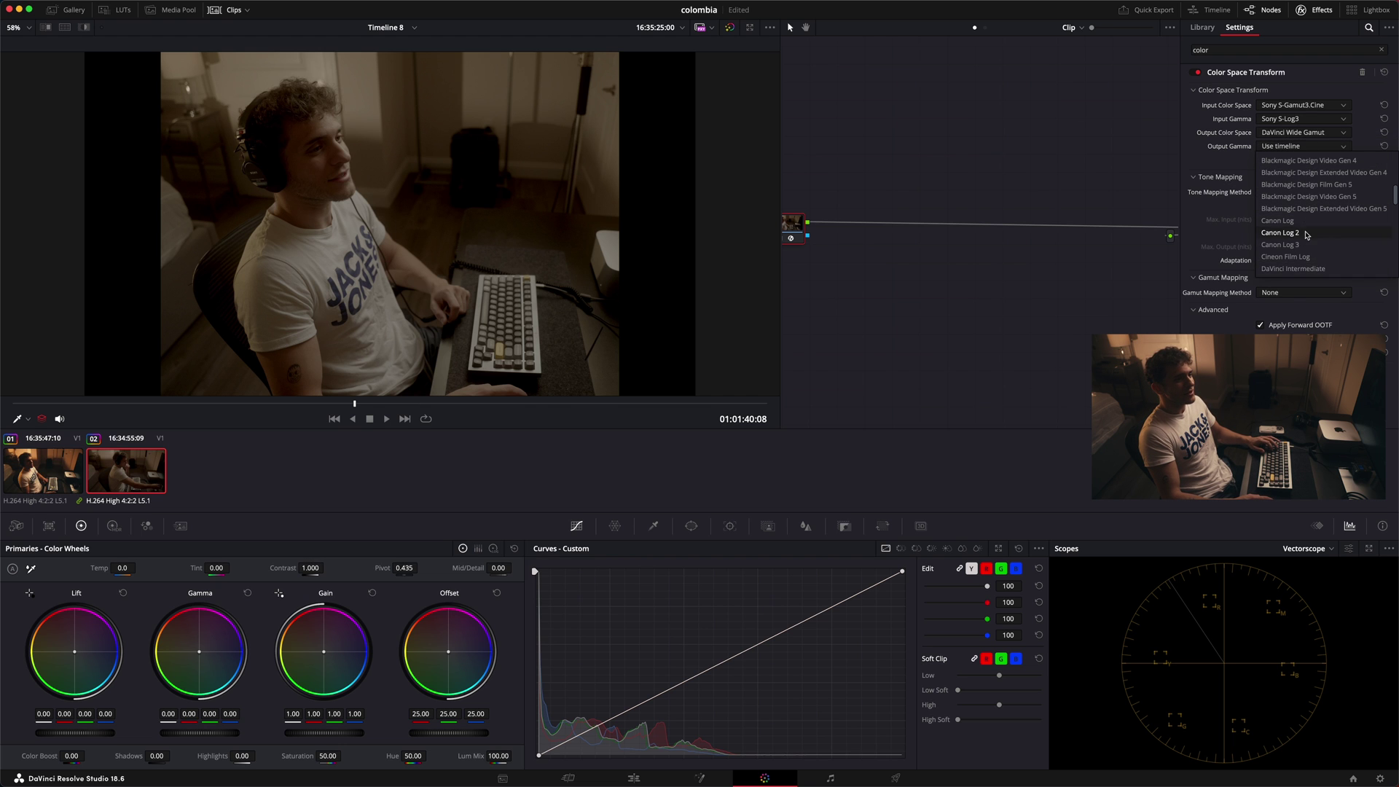
pyautogui.click(1309, 269)
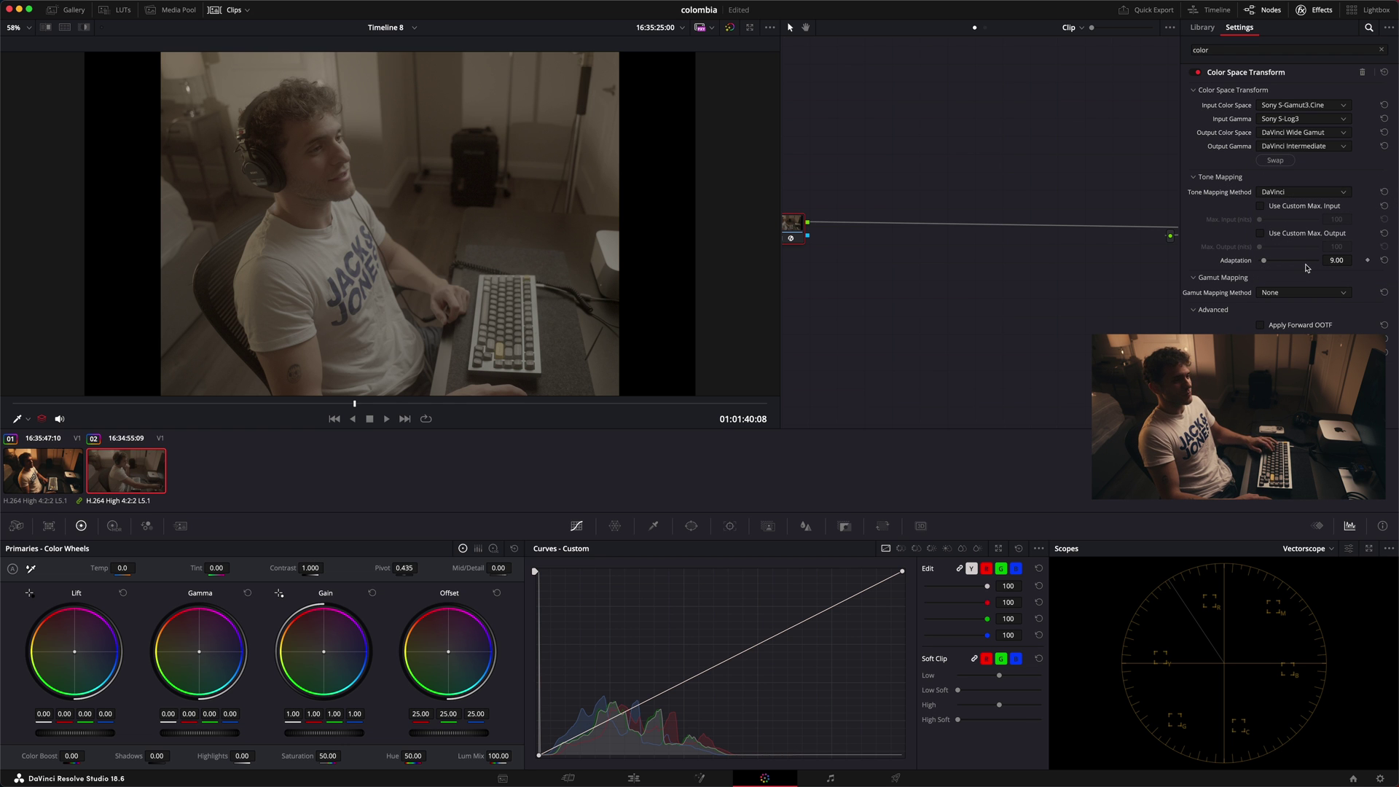
pyautogui.click(1295, 194)
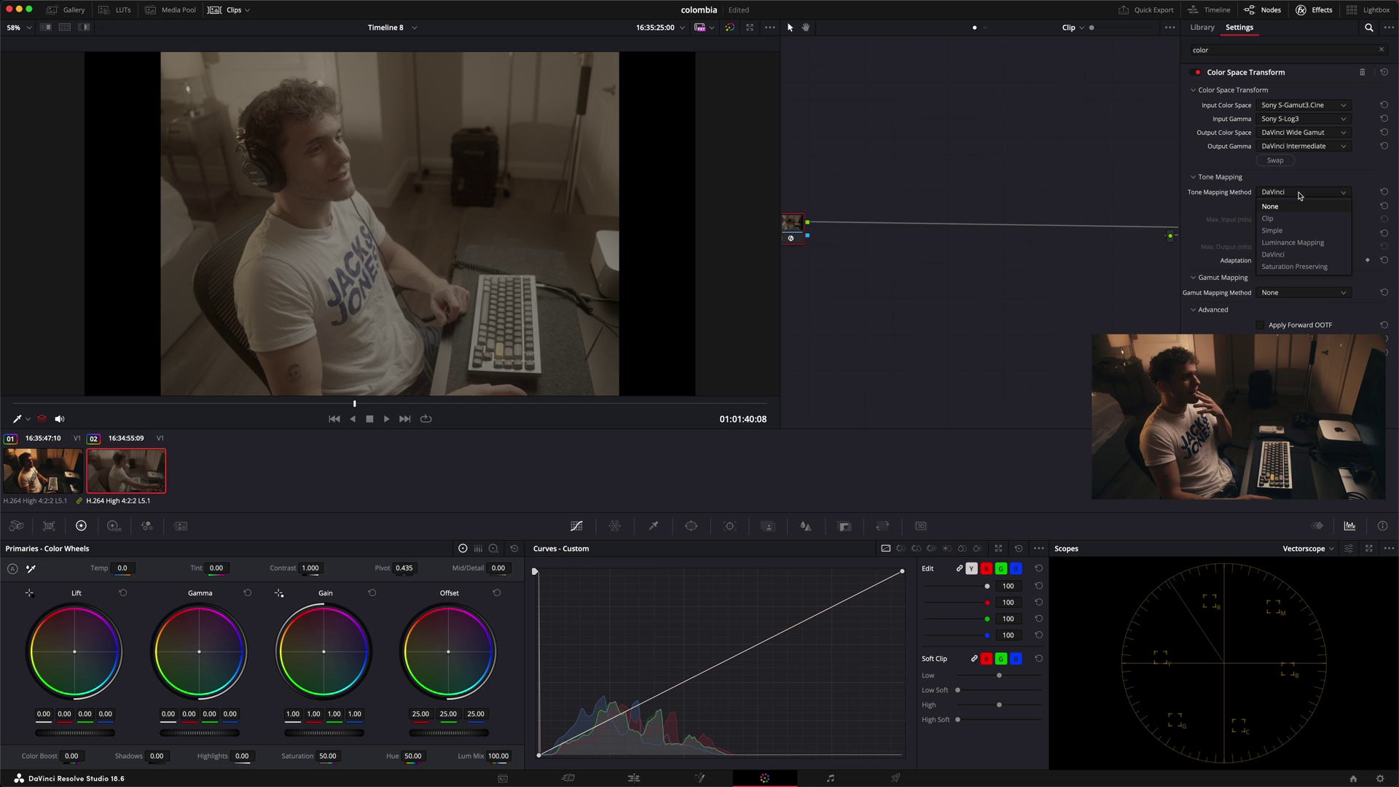
pyautogui.click(1286, 210)
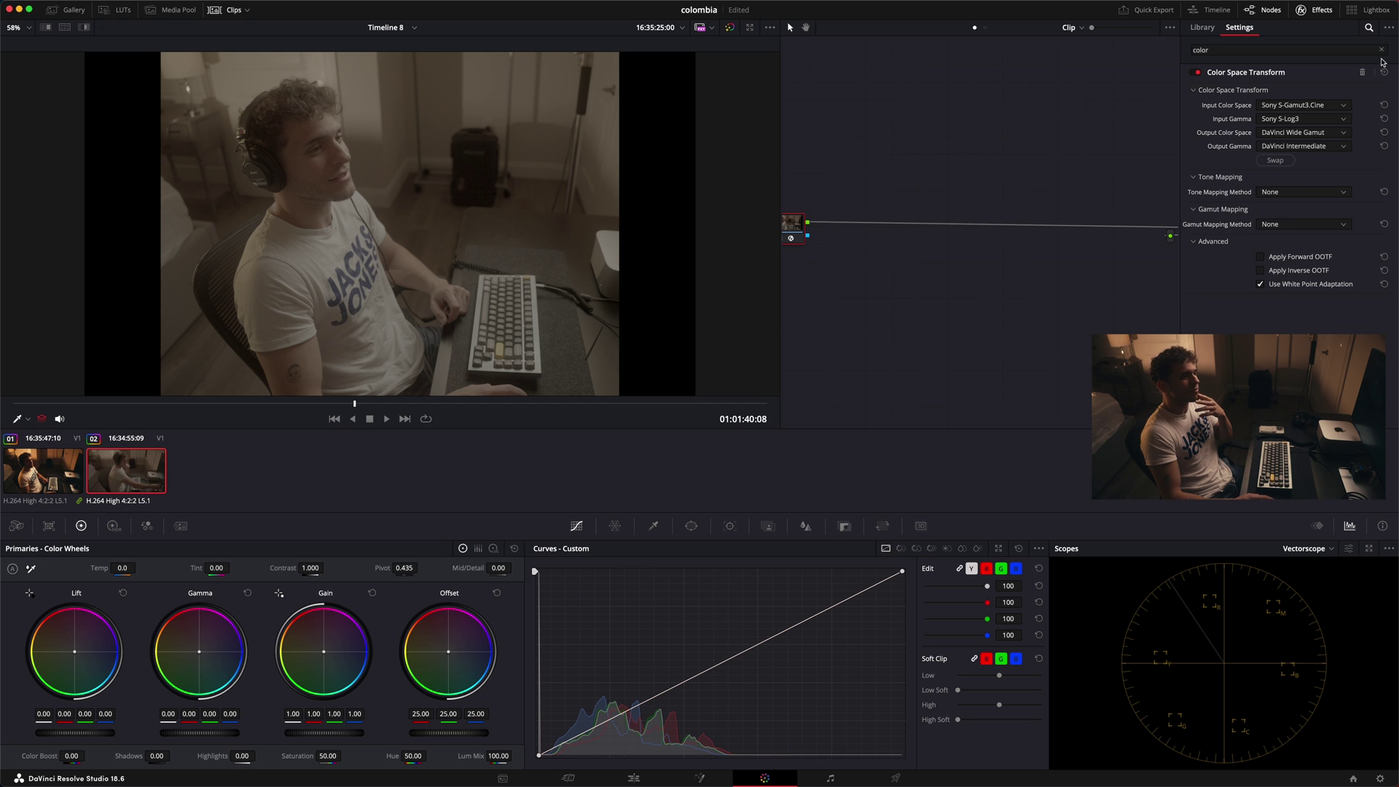
pyautogui.click(1317, 13)
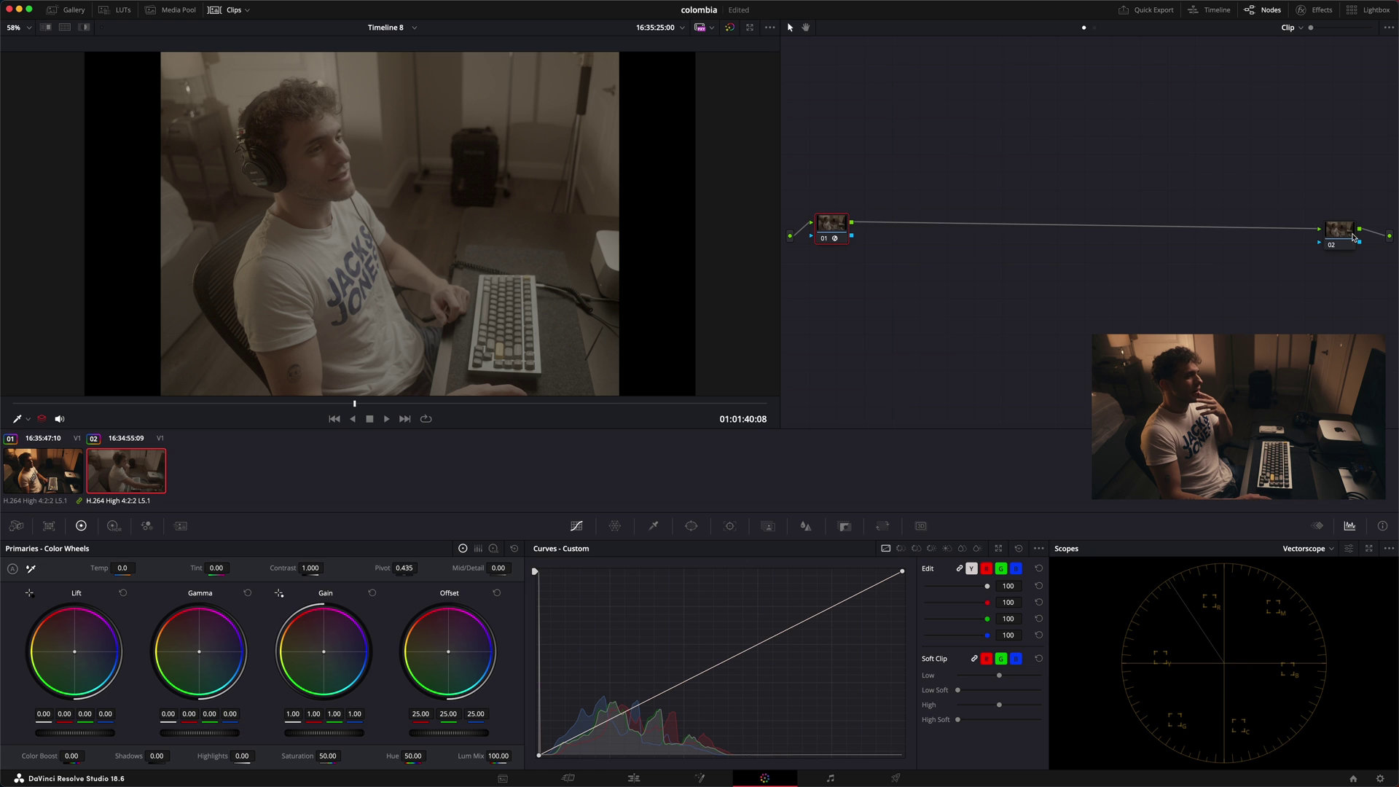
# Apply a Color Space Transform from the Effects library to node 02
pyautogui.click(1316, 10)
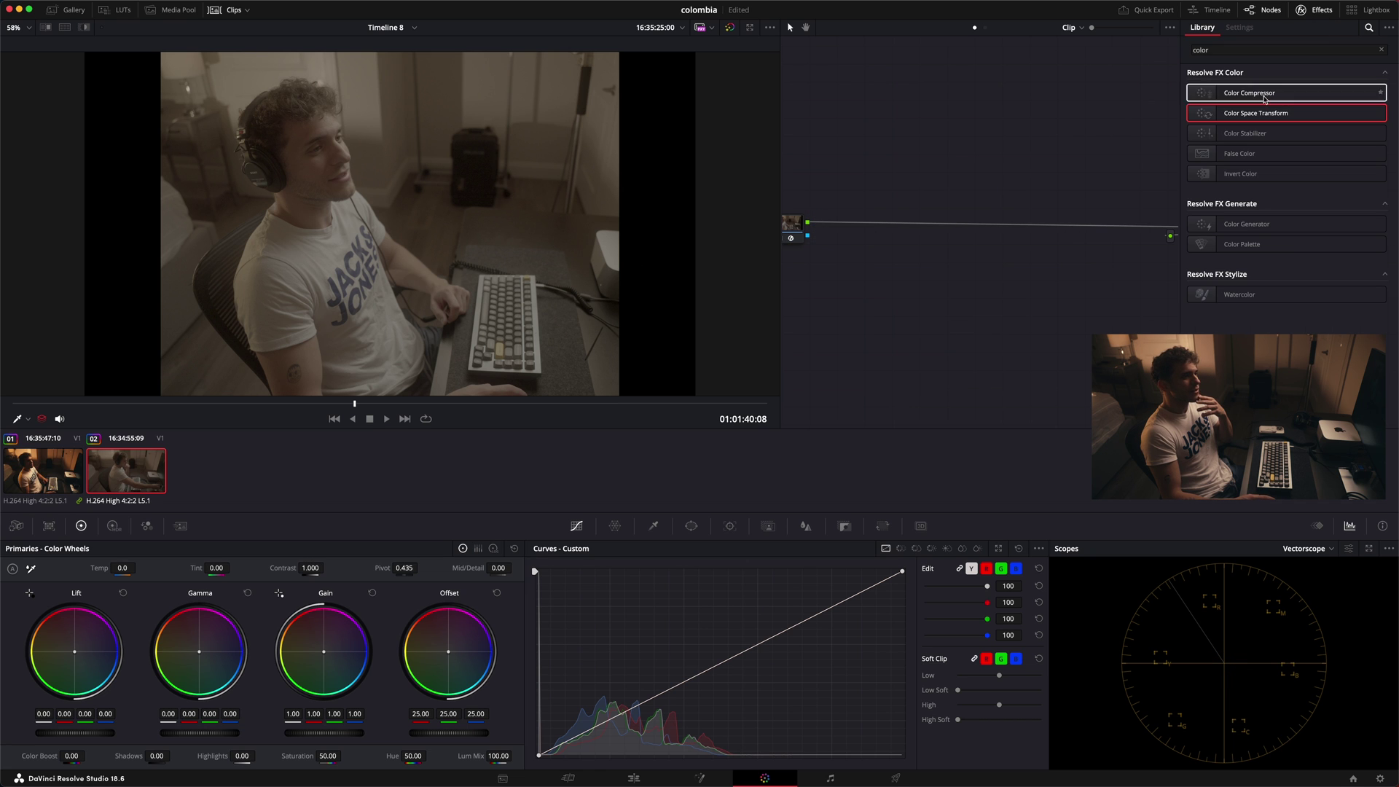
pyautogui.click(805, 27)
pyautogui.moveTo(1005, 124); pyautogui.dragTo(954, 119)
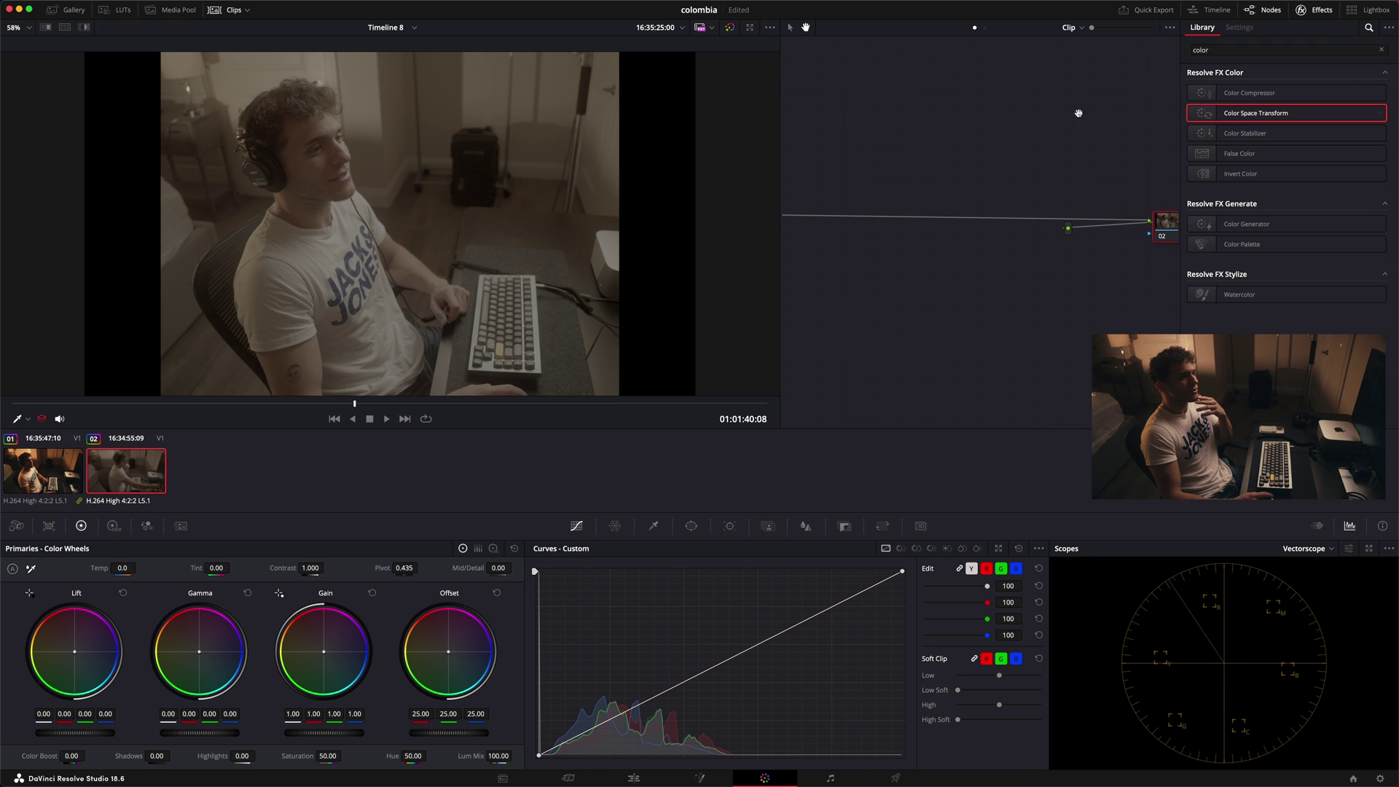
pyautogui.moveTo(1283, 115)
pyautogui.mouseDown()
pyautogui.moveTo(1208, 119)
pyautogui.moveTo(1148, 197)
pyautogui.moveTo(1169, 234)
pyautogui.mouseUp()
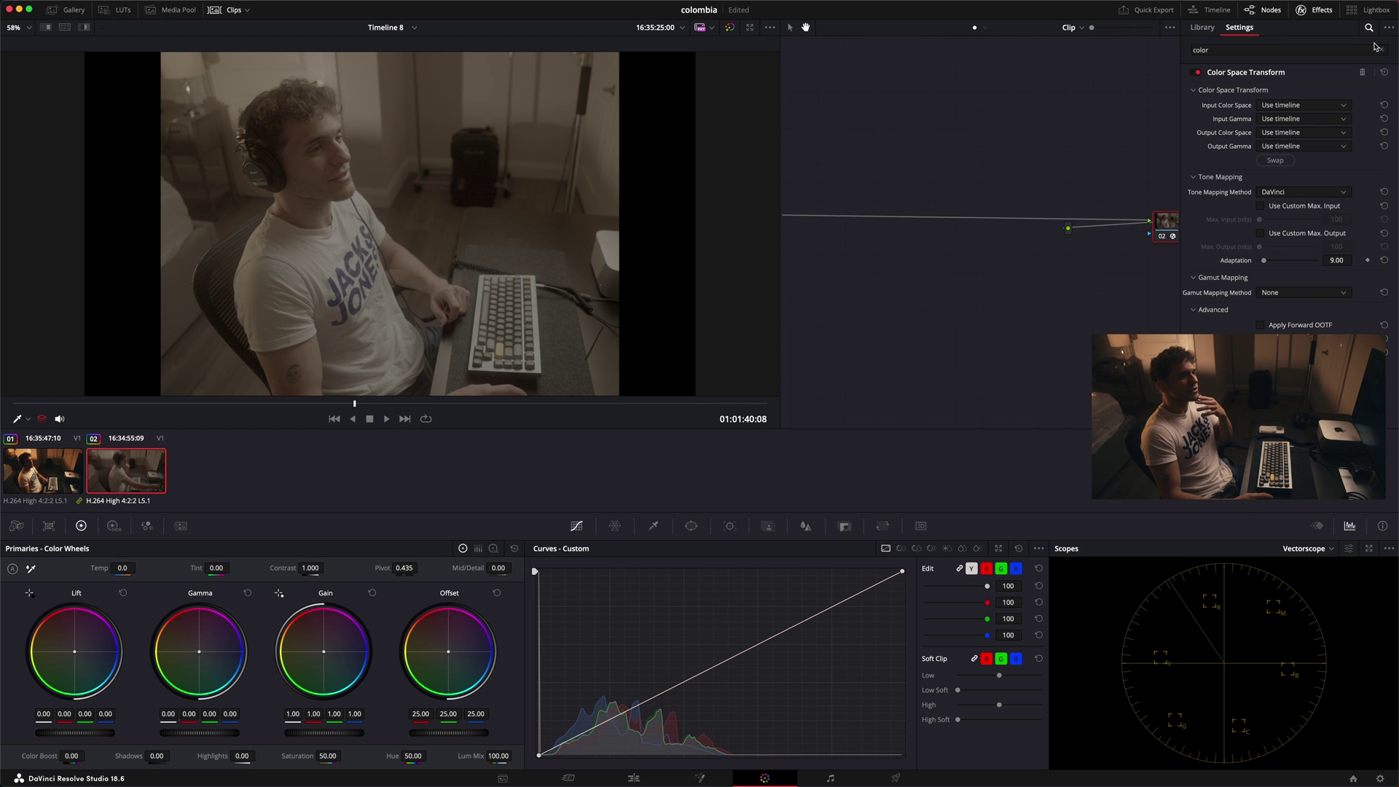
# Set node 02's input to DaVinci Wide Gamut with DaVinci Intermediate gamma
pyautogui.click(1325, 106)
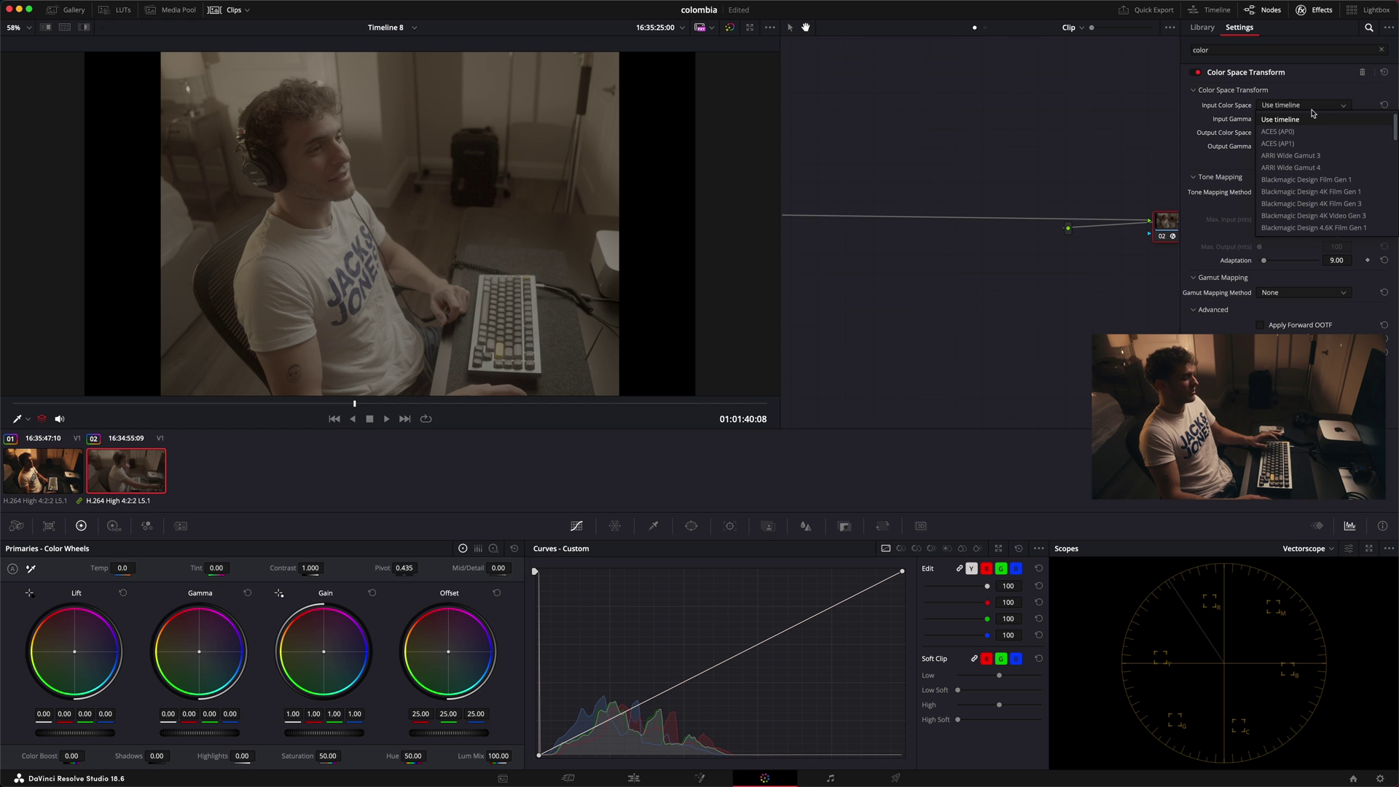
pyautogui.scroll(-3, 1307, 182)
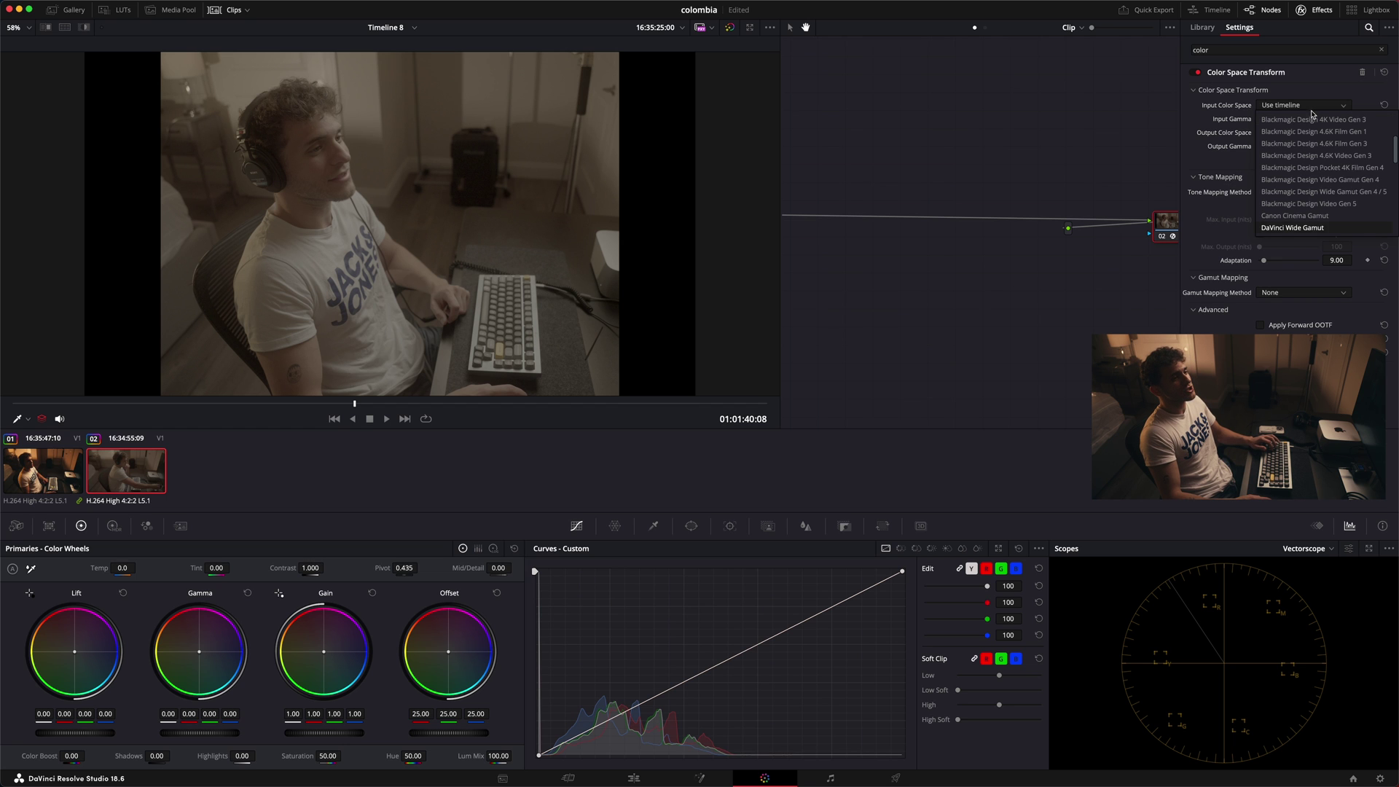
pyautogui.click(1306, 228)
pyautogui.click(1305, 121)
pyautogui.scroll(-3, 1312, 211)
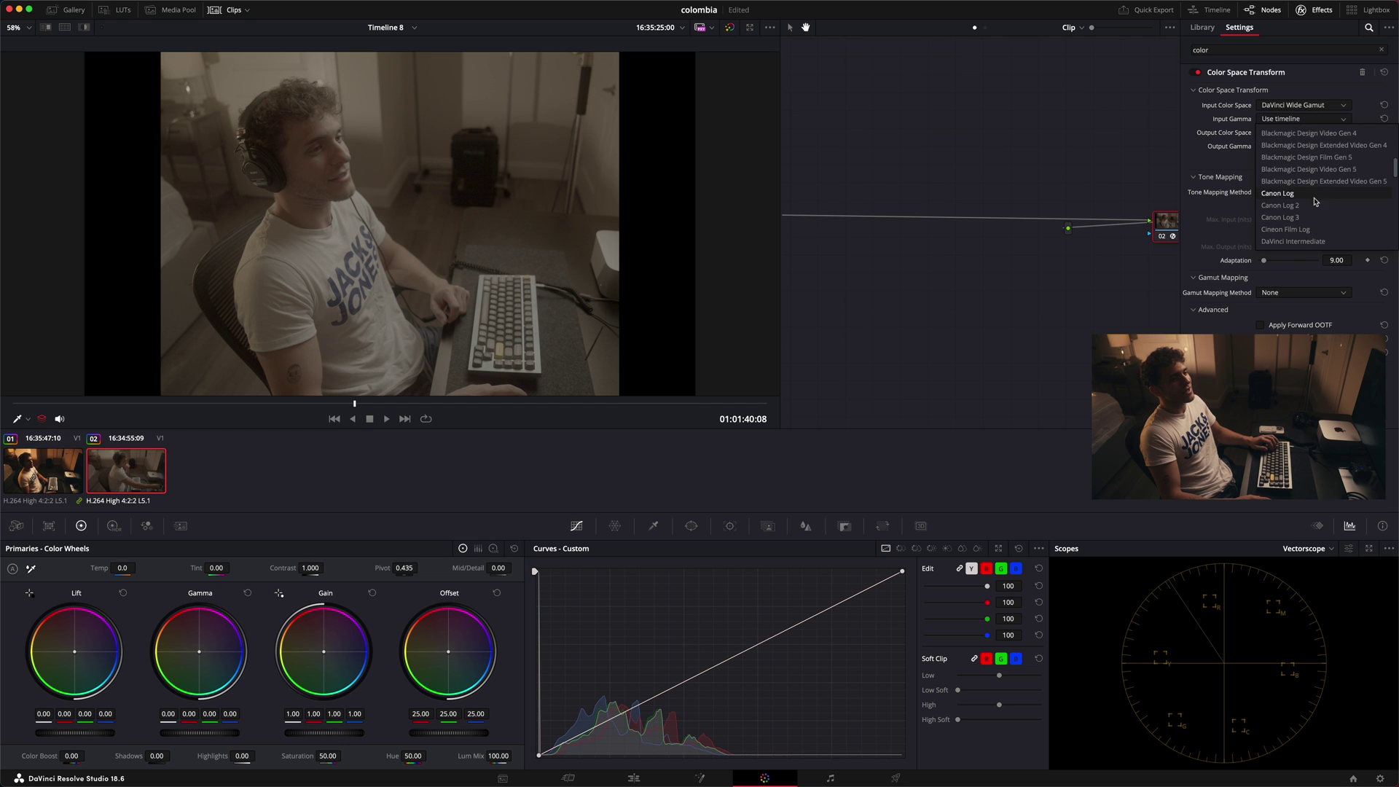
pyautogui.click(1313, 240)
# Set node 02's output to Rec.709 with Cineon Film Log gamma
pyautogui.click(1311, 133)
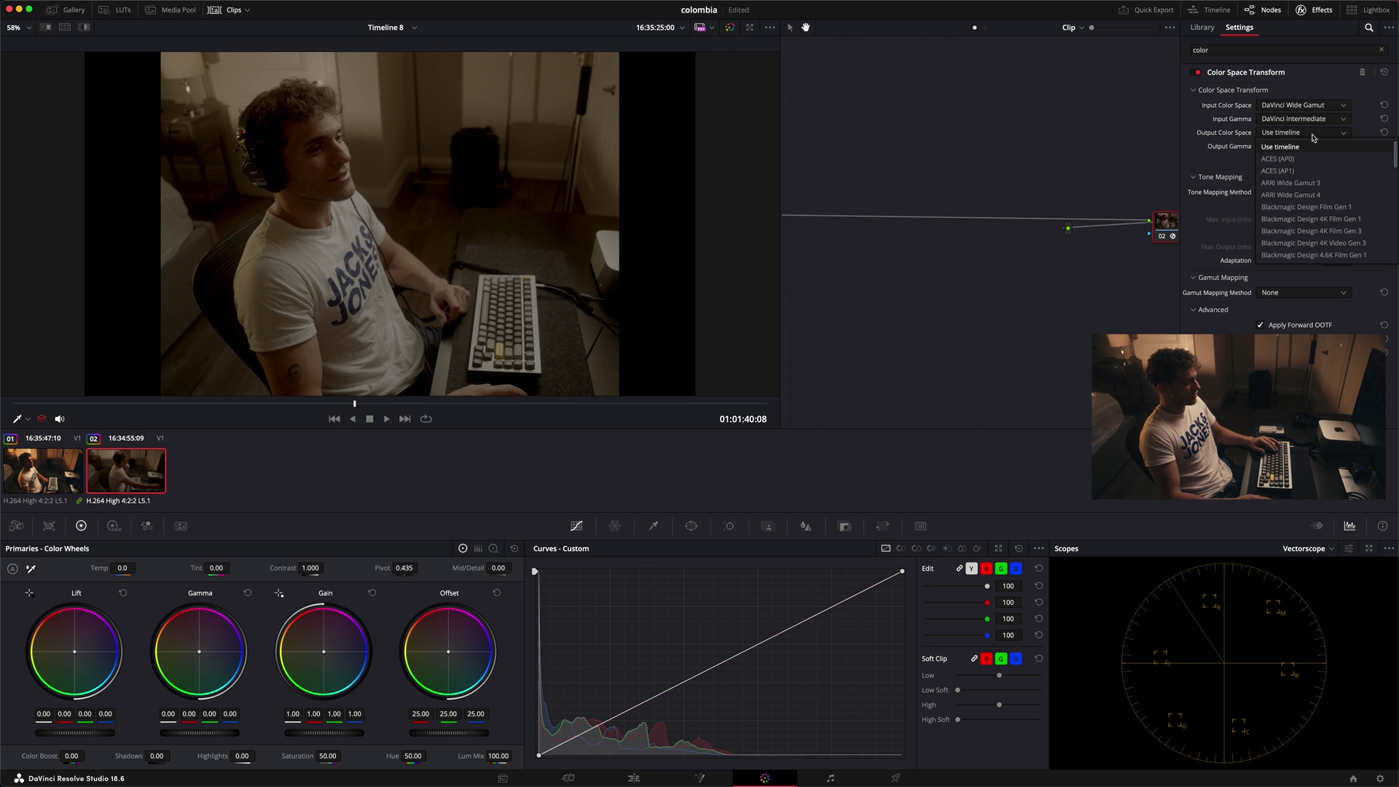
pyautogui.press('r')
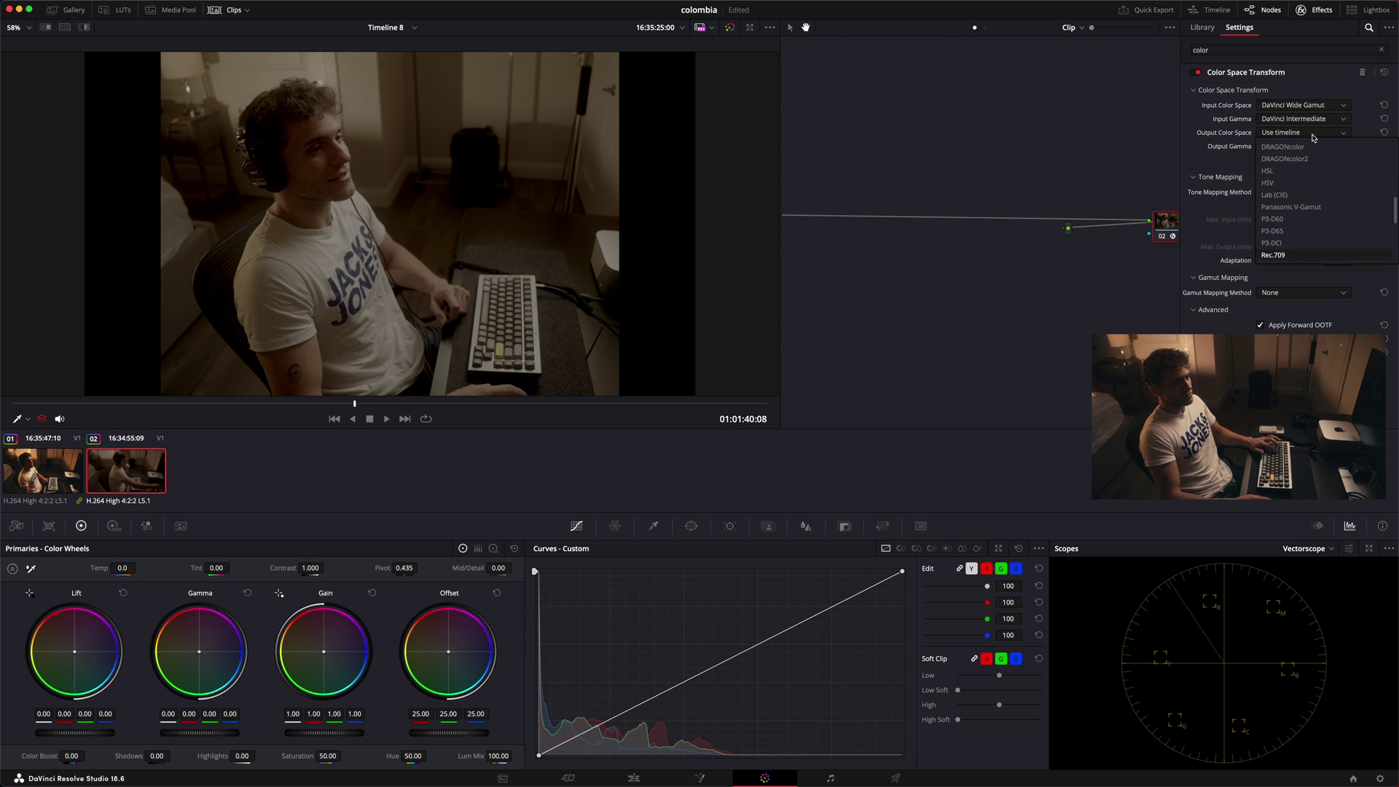
pyautogui.click(1310, 255)
pyautogui.click(1304, 146)
pyautogui.press('b')
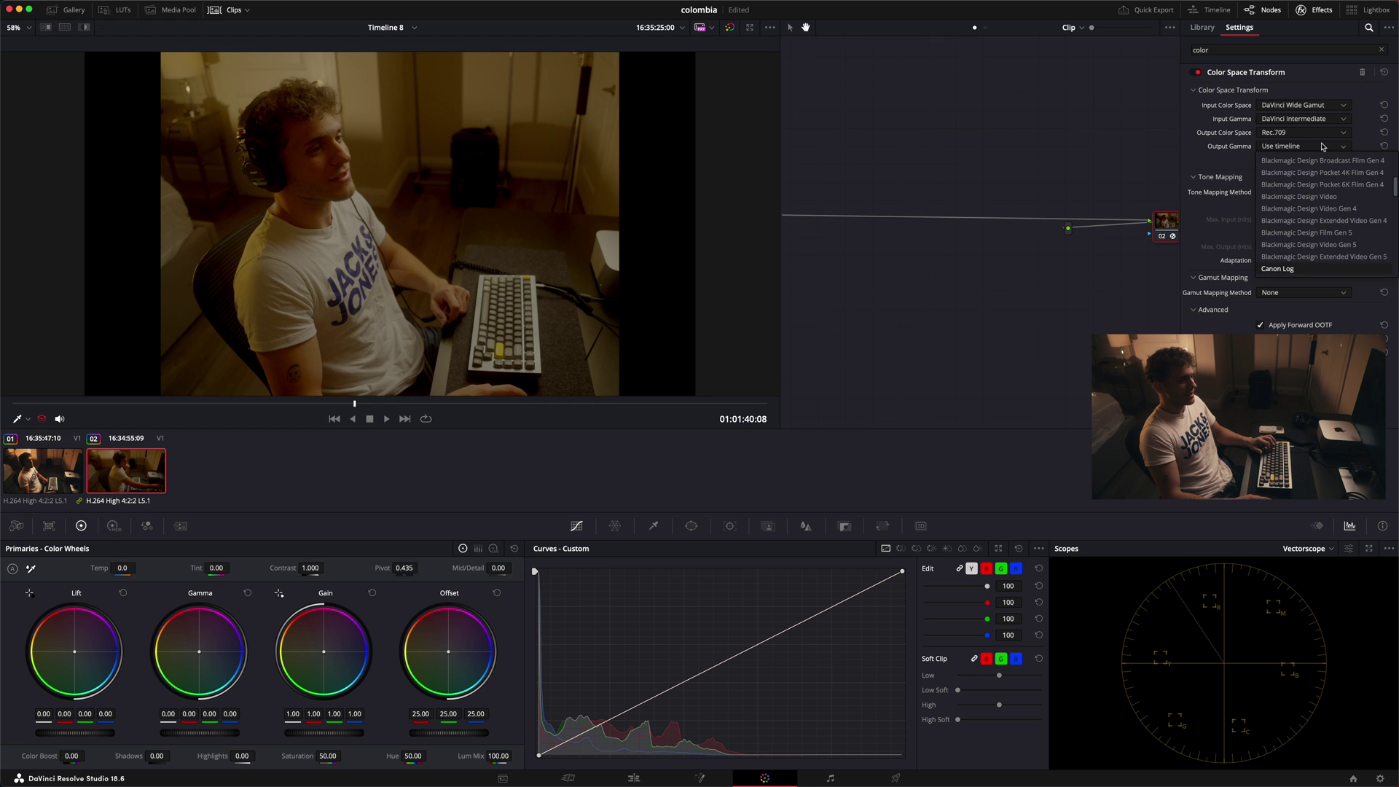
pyautogui.scroll(-3, 1307, 241)
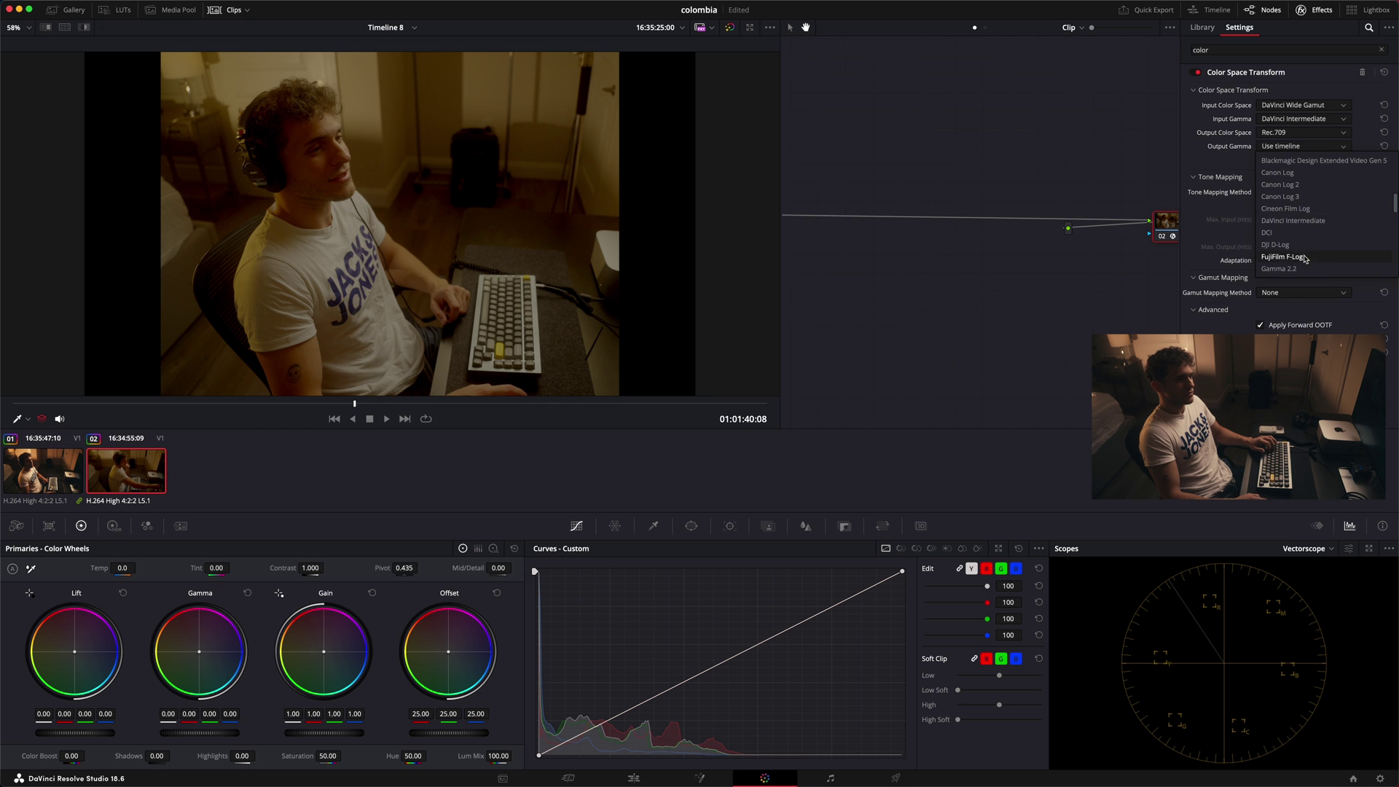
pyautogui.click(1304, 209)
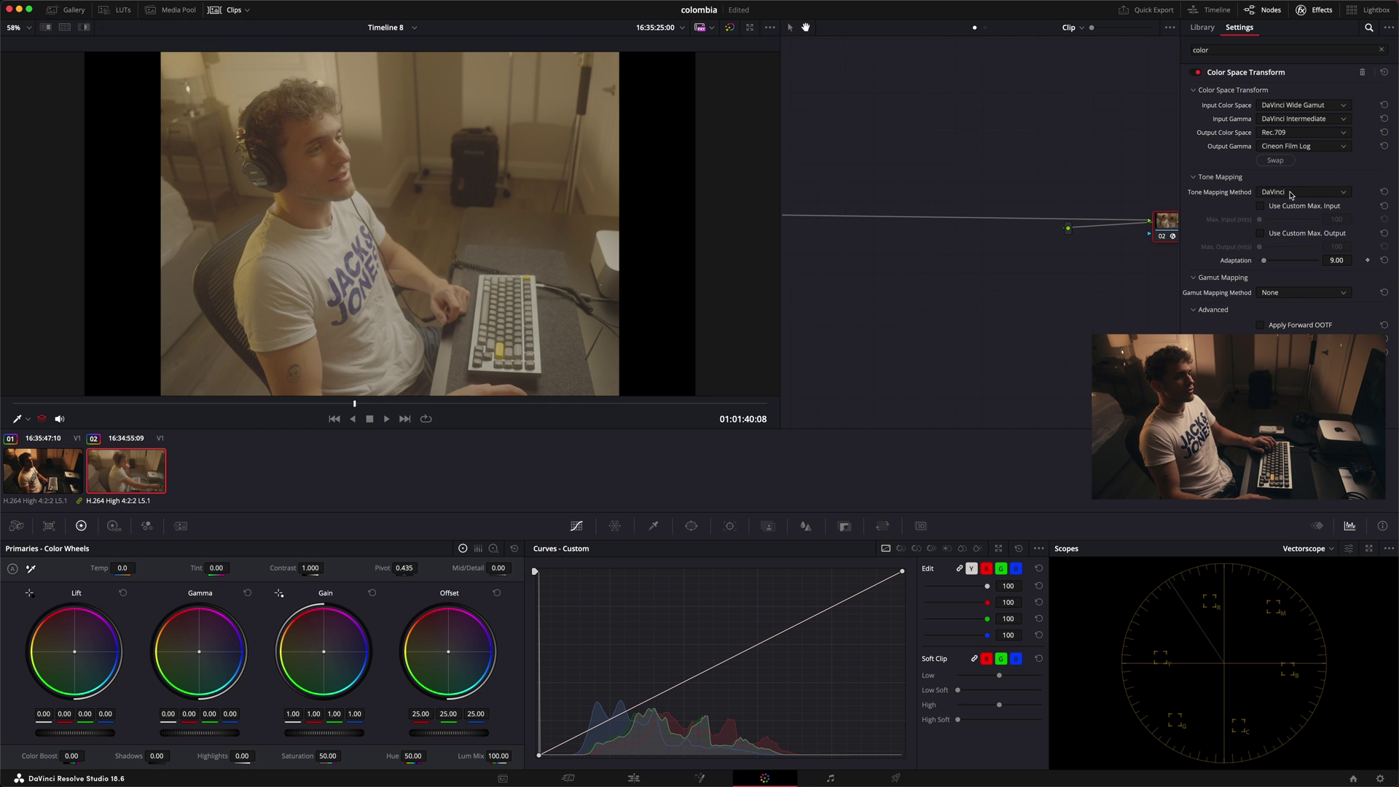
# Use Luminance Mapping tone mapping and Saturation Compression gamut mapping on node 02
pyautogui.click(1292, 193)
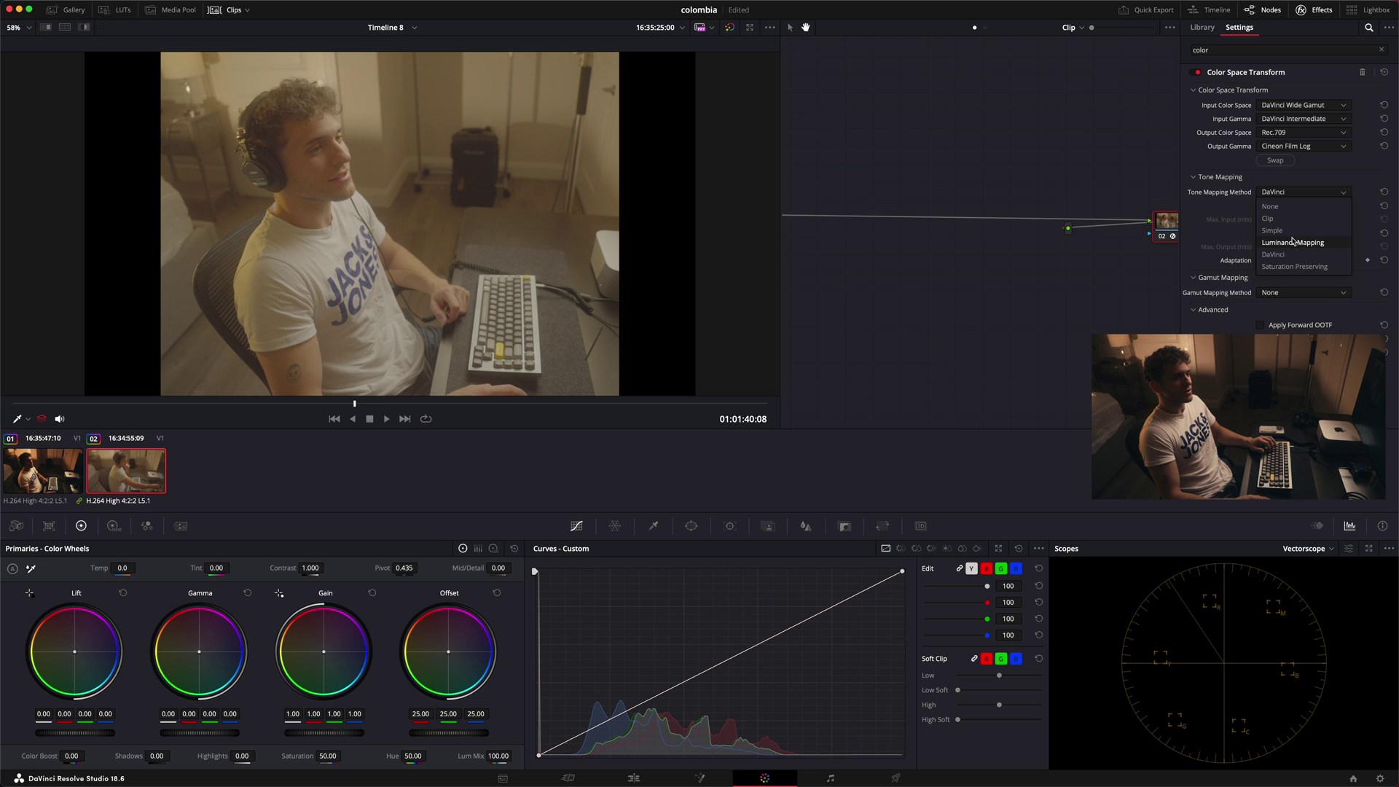
pyautogui.click(1296, 267)
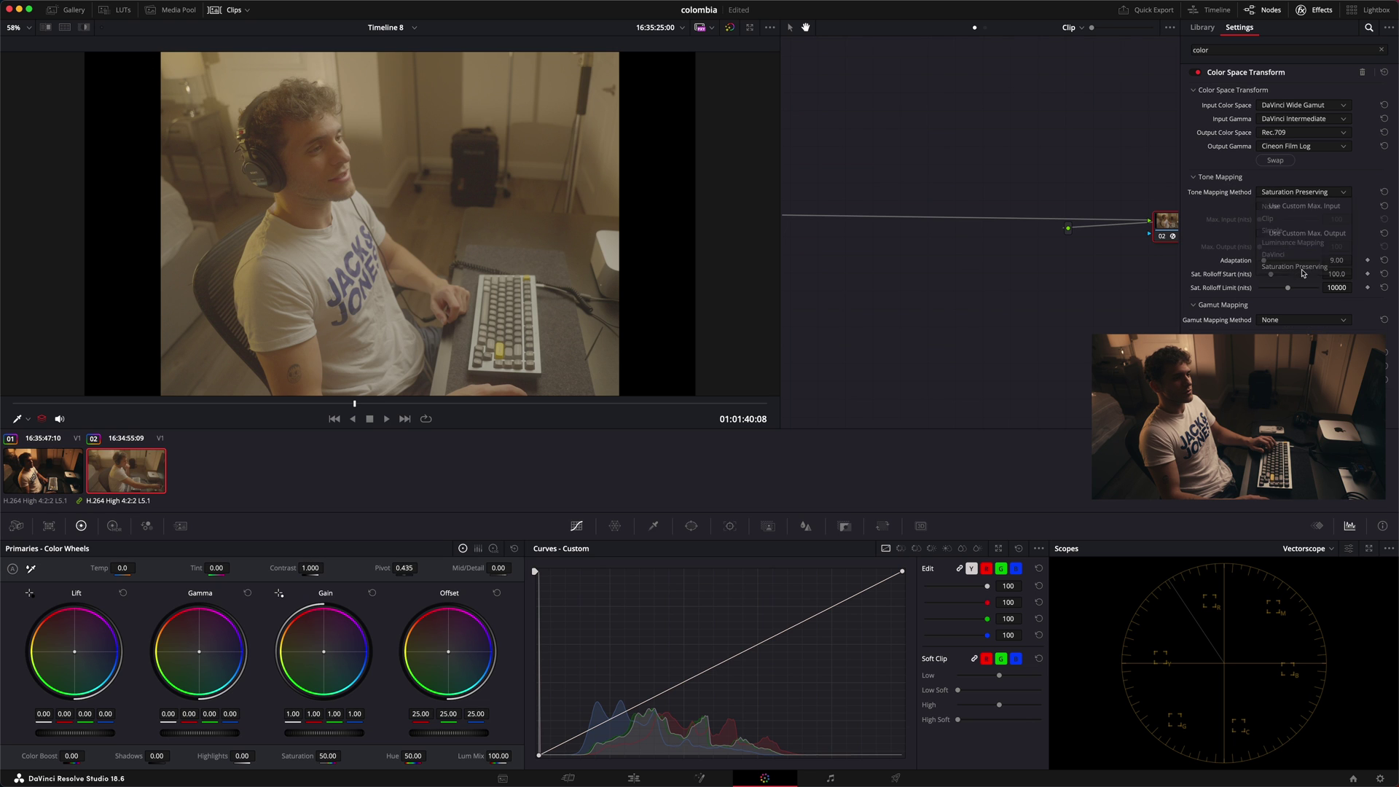
pyautogui.click(1291, 321)
pyautogui.click(1300, 192)
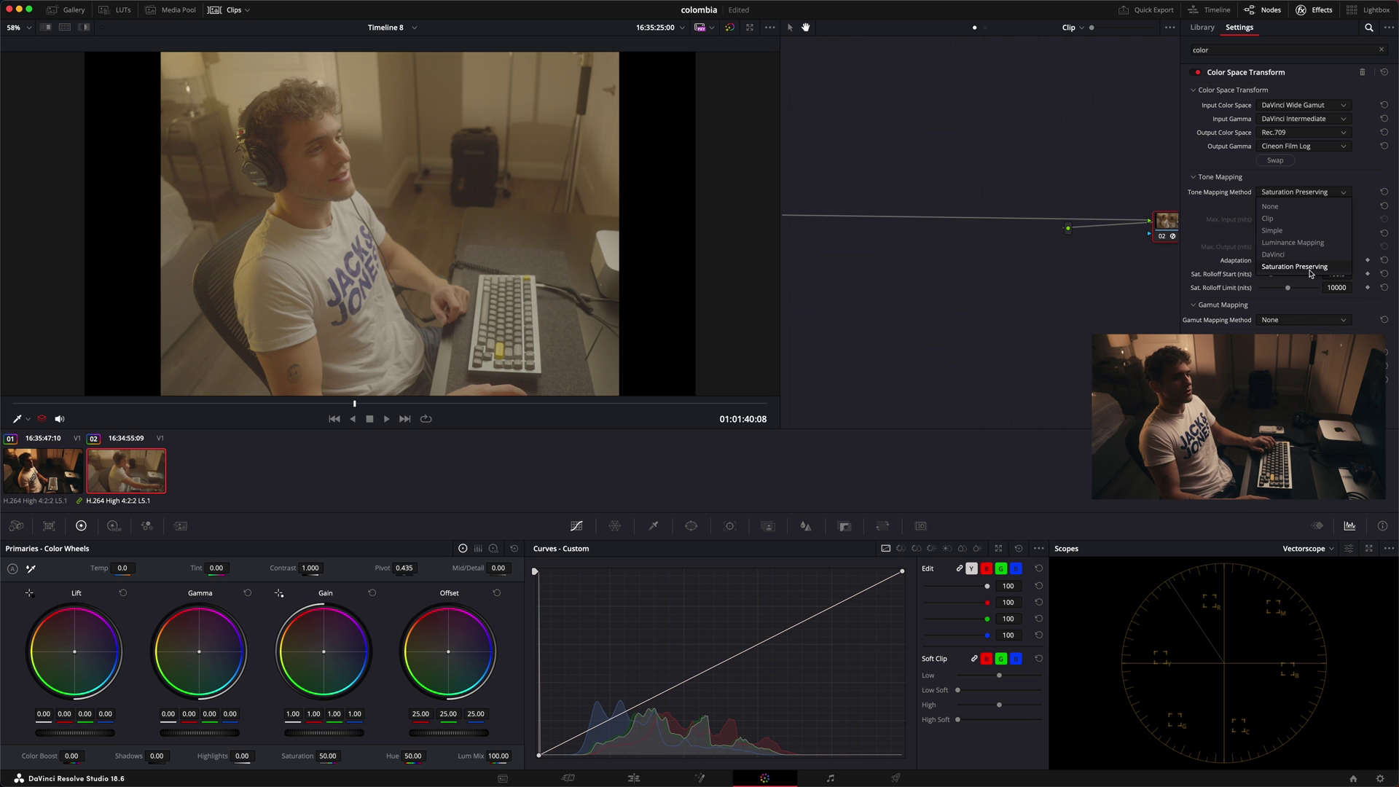
pyautogui.click(1304, 243)
pyautogui.click(1304, 293)
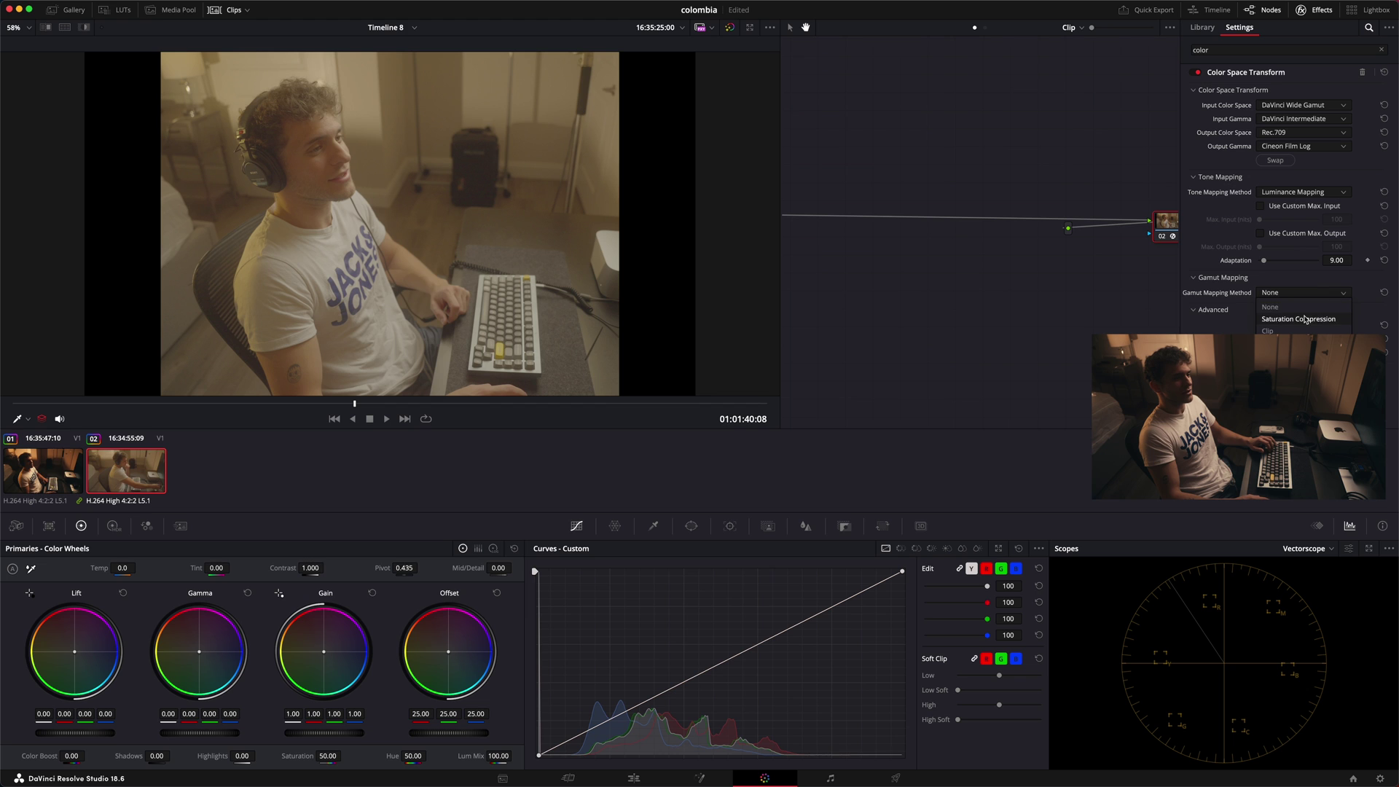
pyautogui.click(1304, 322)
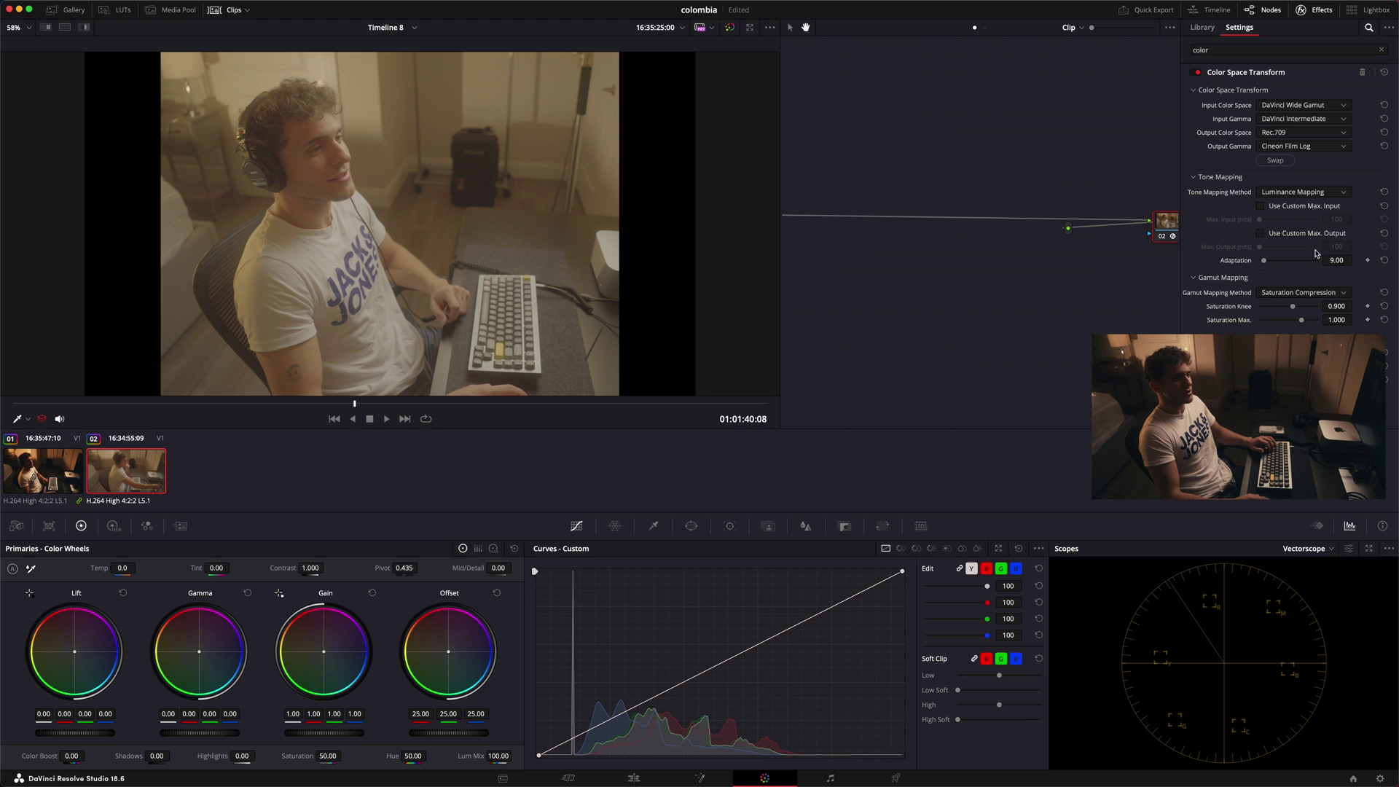
pyautogui.click(1320, 11)
pyautogui.moveTo(1218, 232); pyautogui.dragTo(1227, 217)
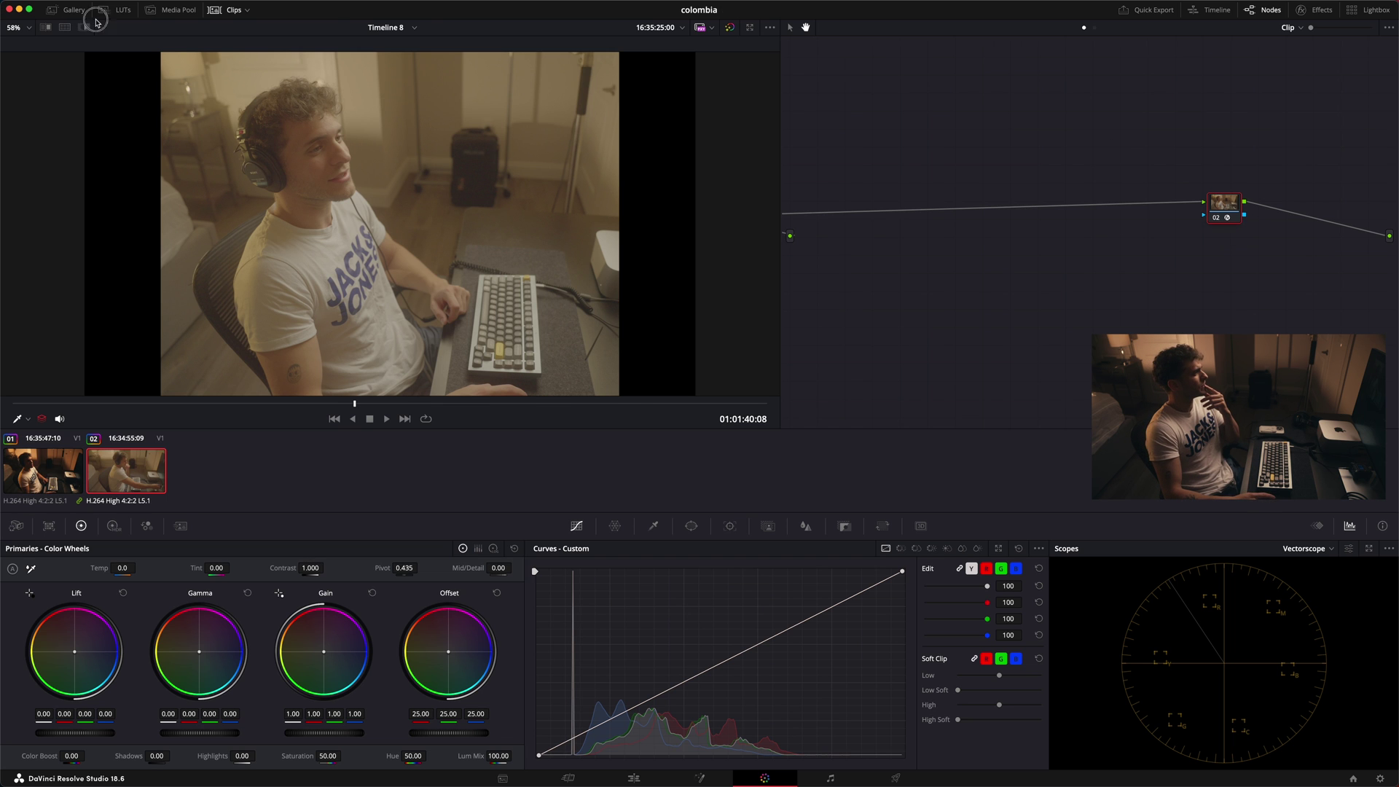
# Add serial node 03 carrying the Rec709 Kodak 2383 D60 film LUT, then close the LUT browser
pyautogui.click(116, 9)
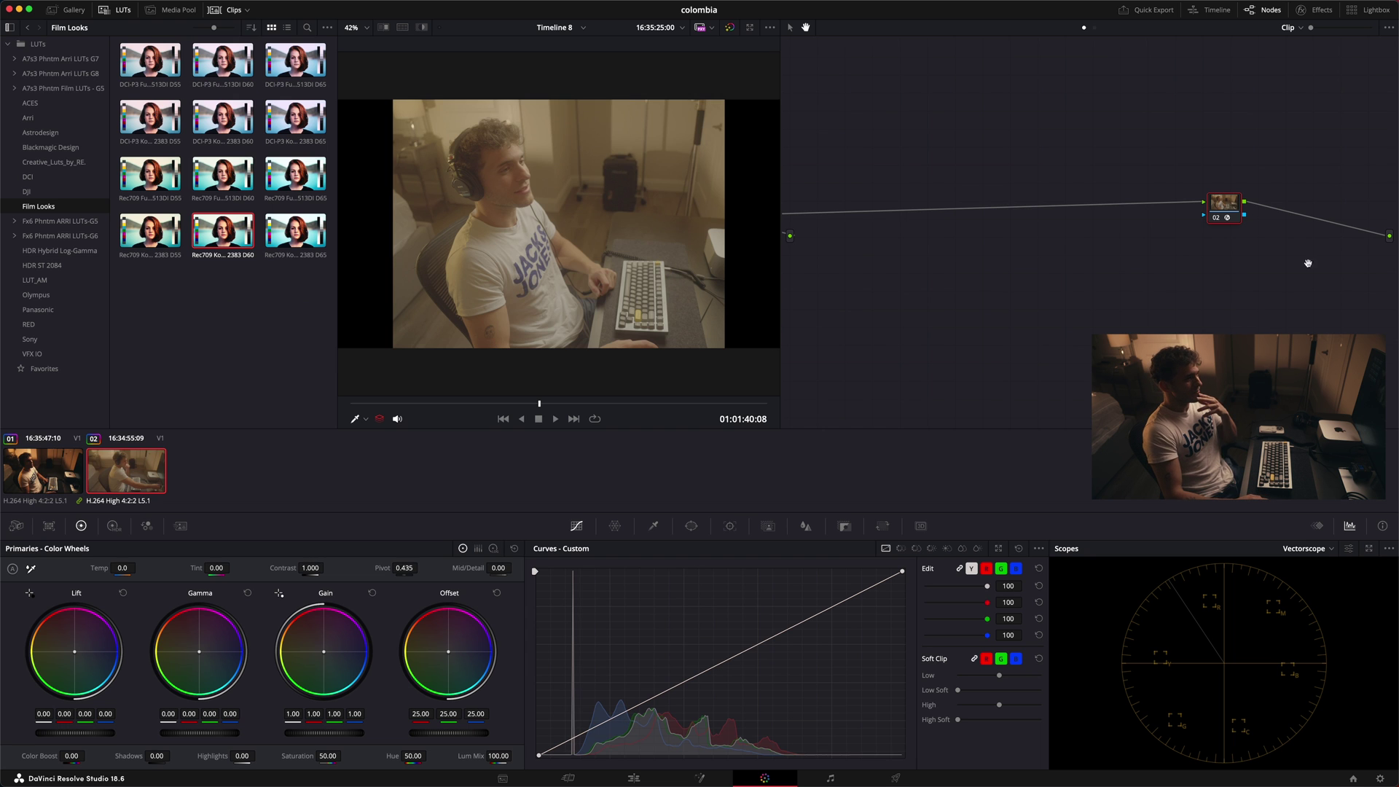
pyautogui.hotkey('alt', 's')
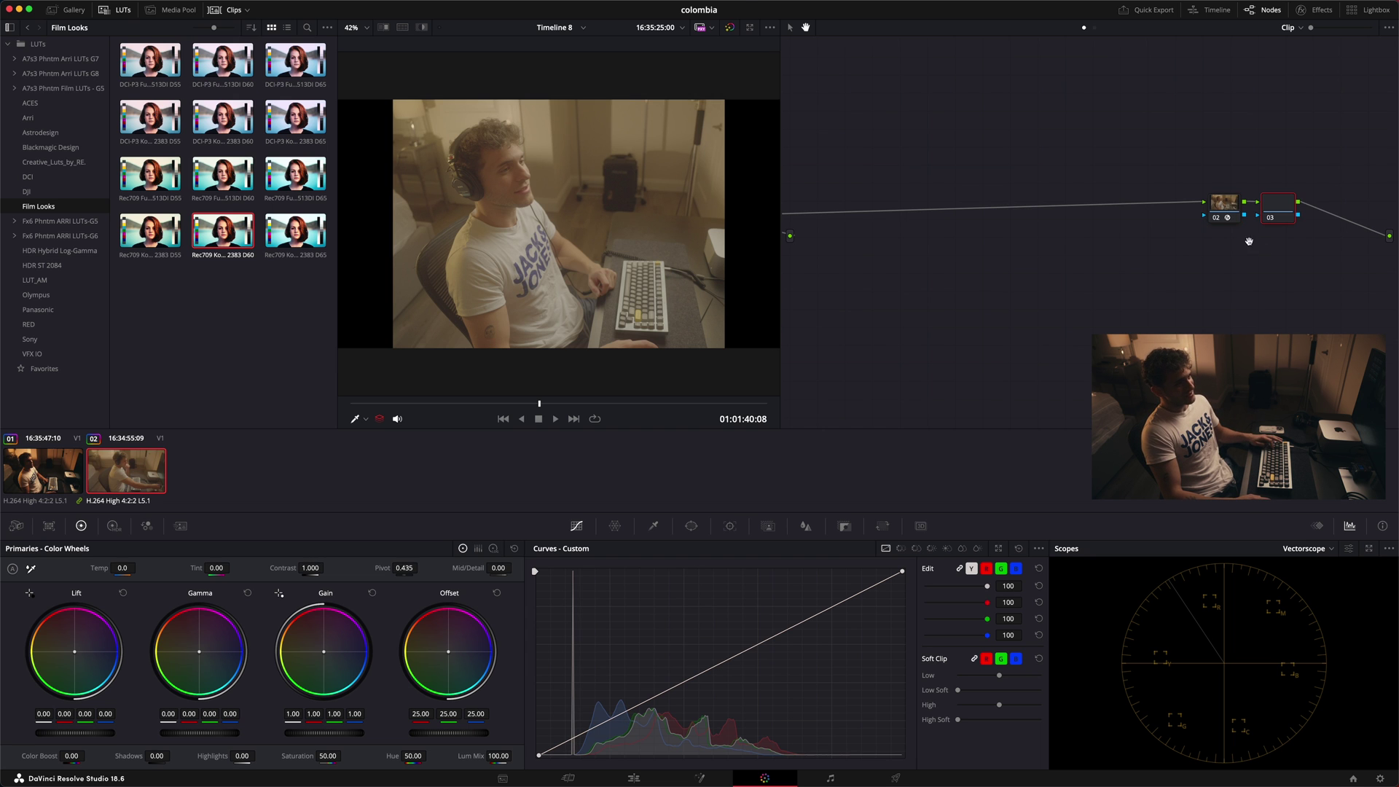
pyautogui.click(1227, 210)
pyautogui.click(1279, 203)
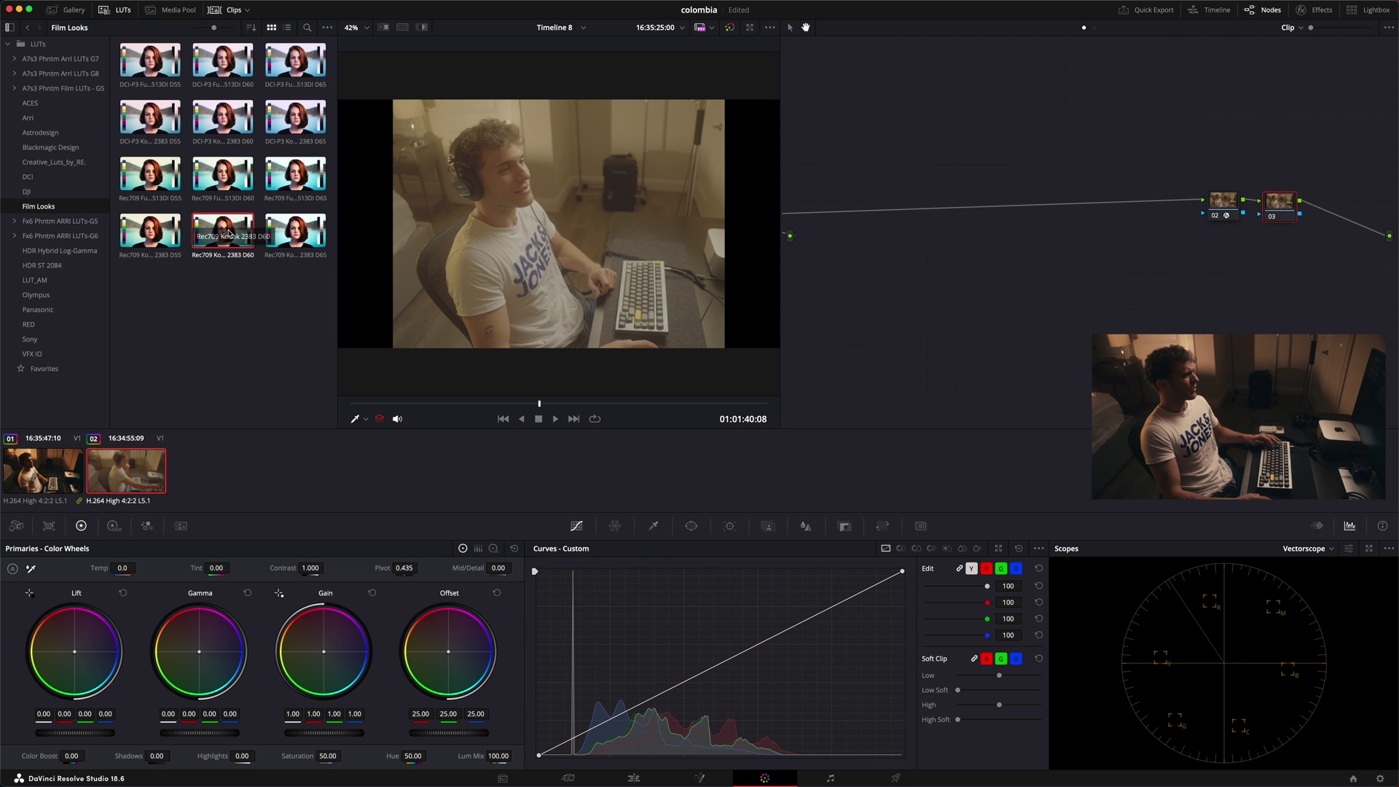
pyautogui.moveTo(295, 232); pyautogui.dragTo(577, 306)
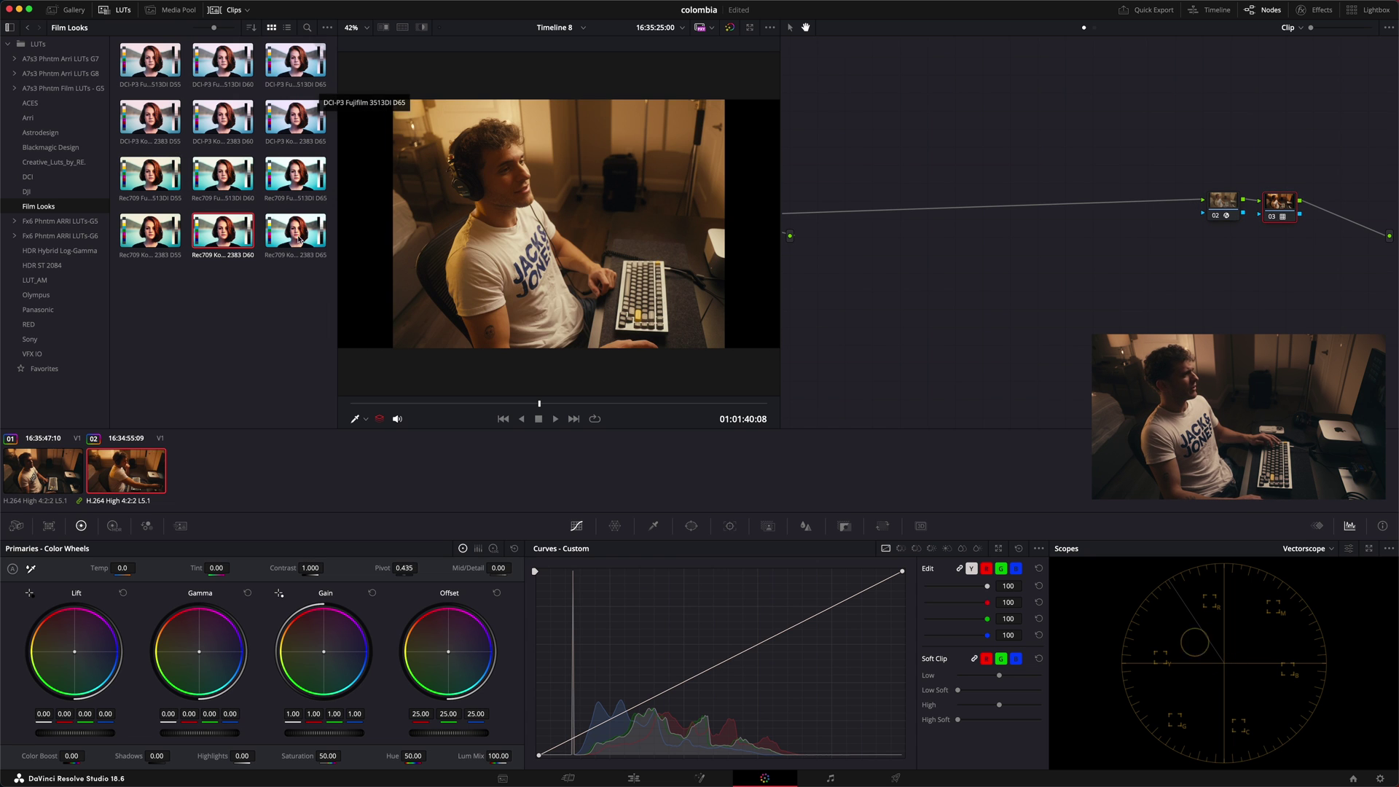
pyautogui.click(114, 14)
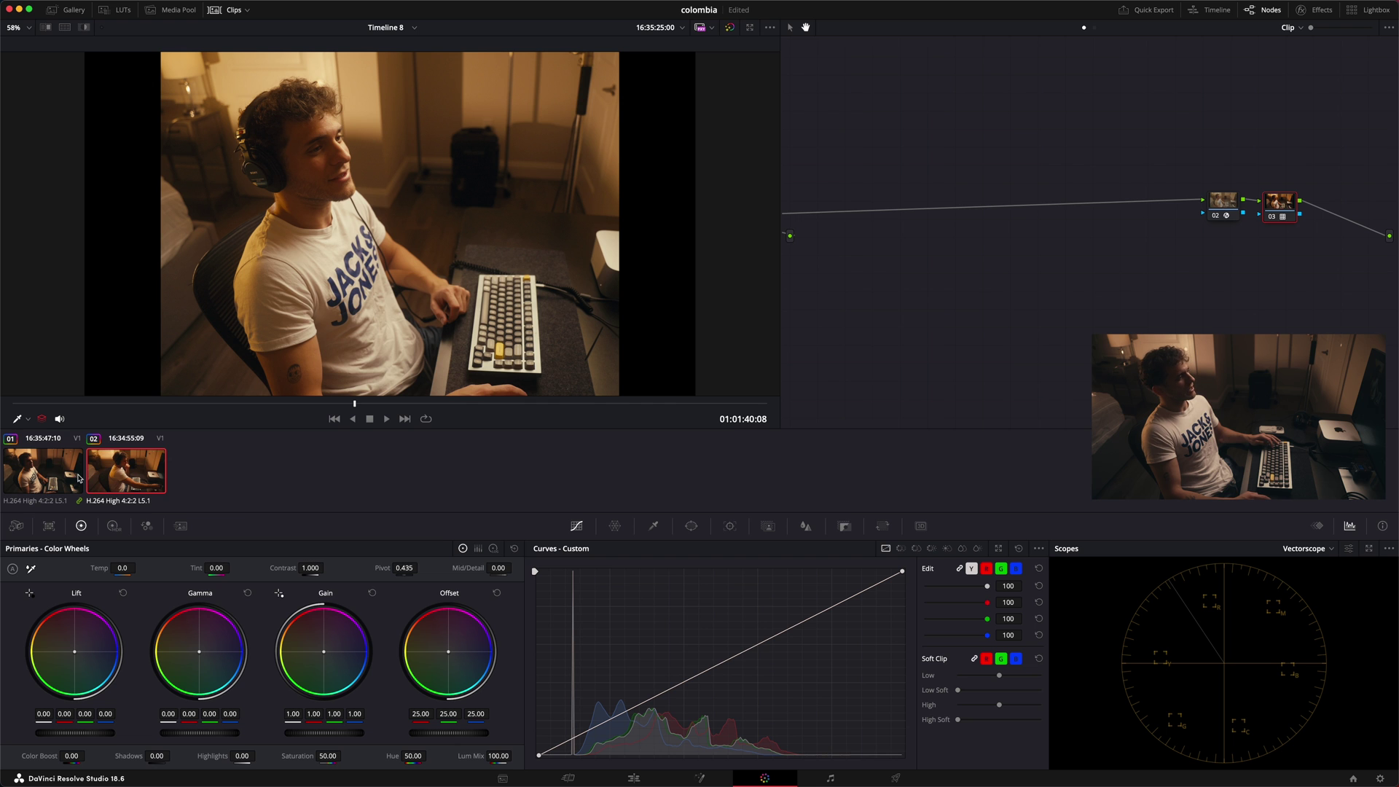
# Hide the clip thumbnail strip to enlarge the viewer
pyautogui.click(233, 10)
pyautogui.click(233, 11)
pyautogui.click(233, 10)
pyautogui.click(233, 10)
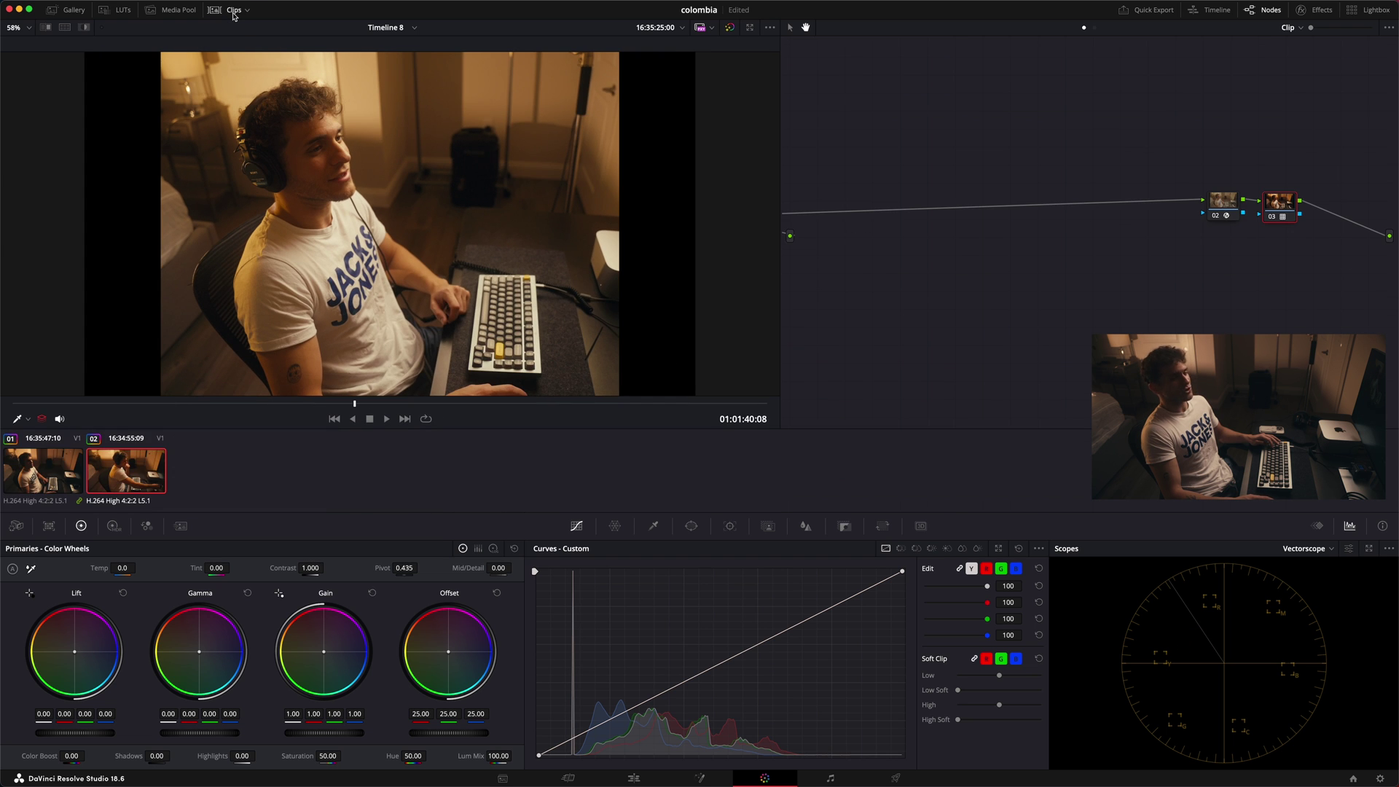
pyautogui.click(233, 10)
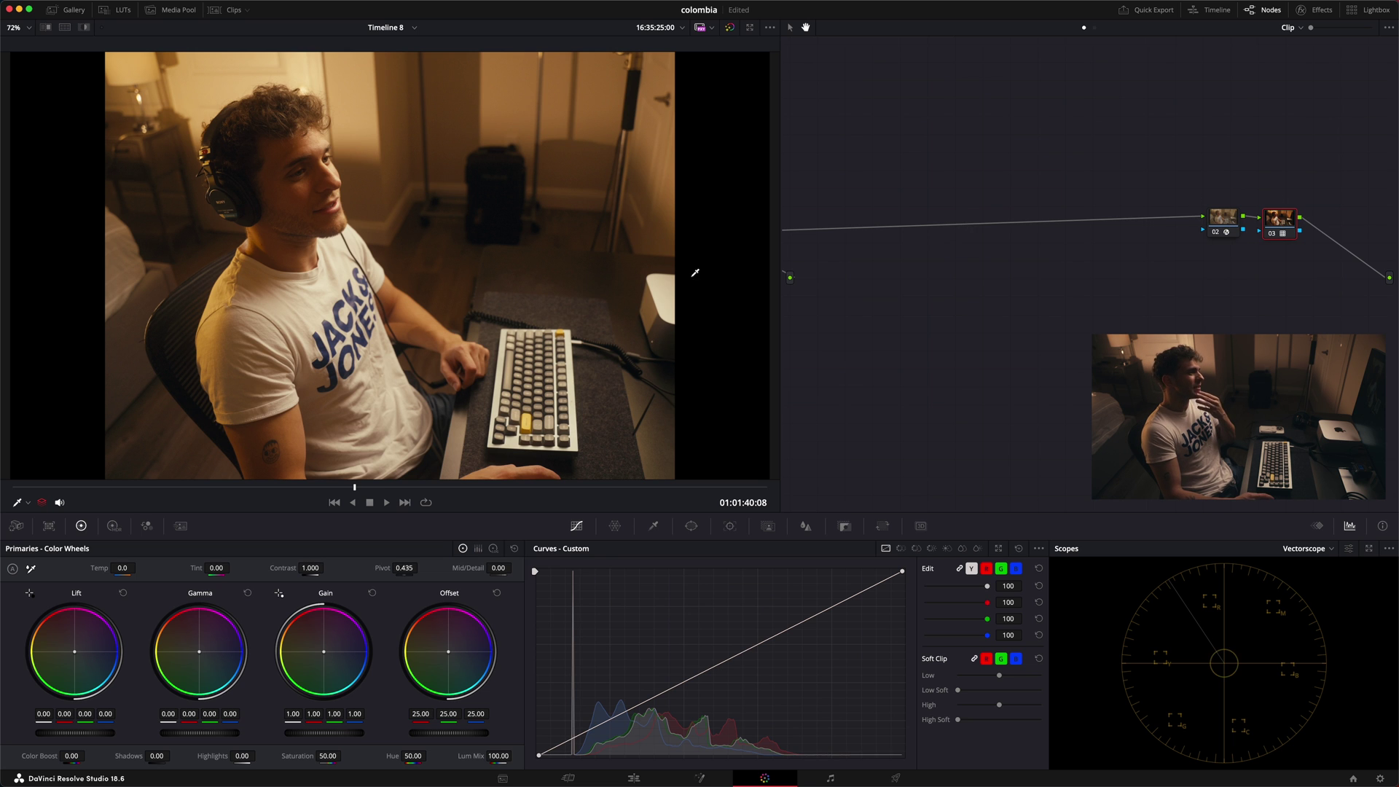
# Pan the node graph and reposition nodes 01 and 02 into view
pyautogui.moveTo(912, 165); pyautogui.dragTo(975, 172)
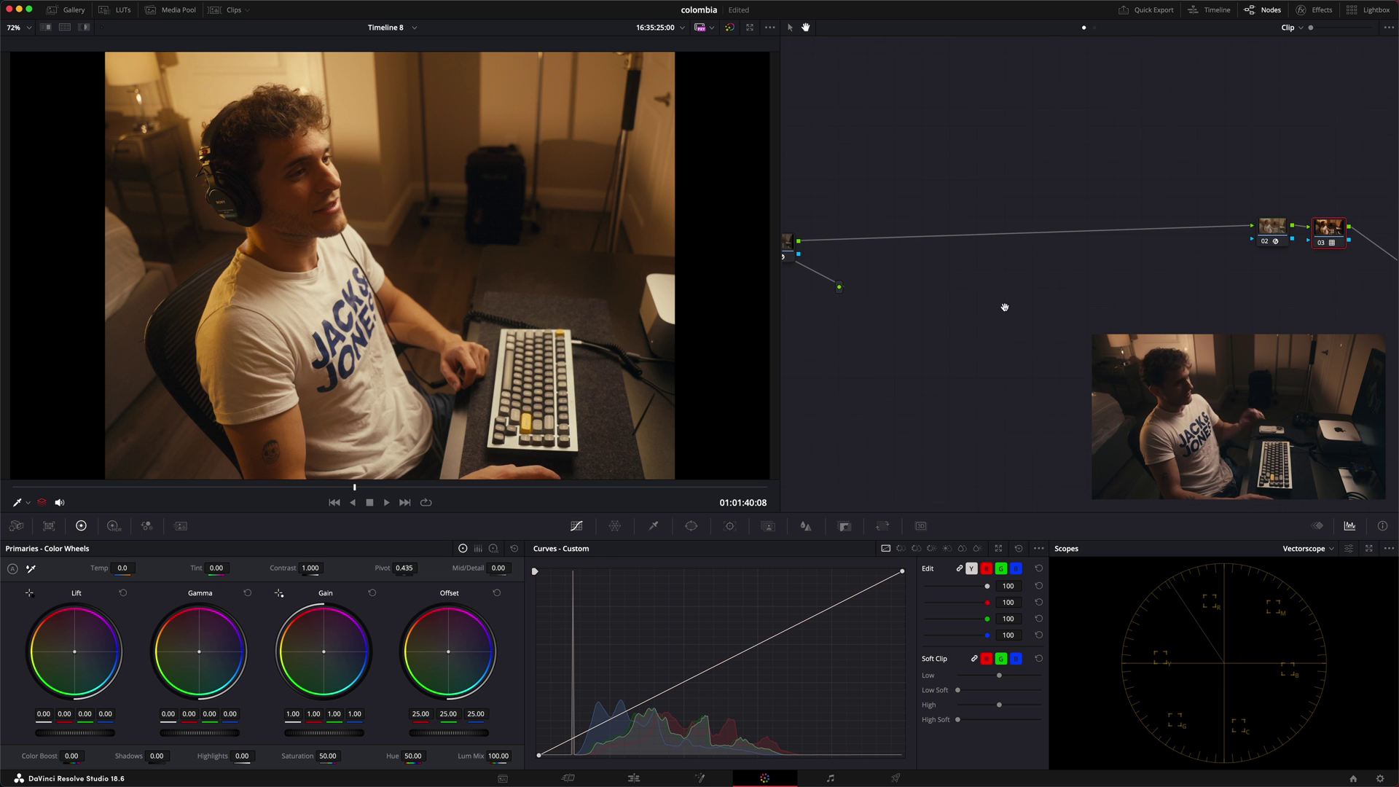
pyautogui.rightClick(1001, 318)
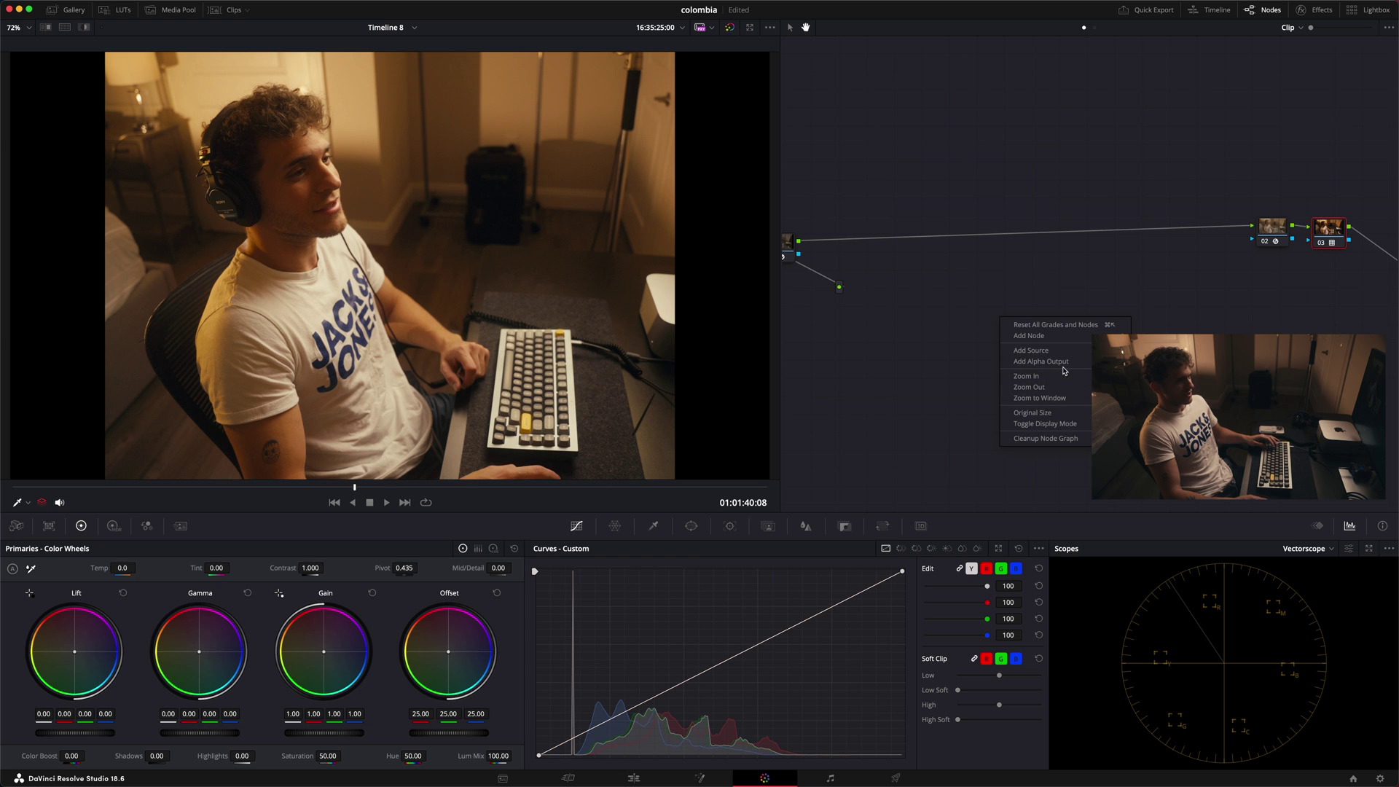
pyautogui.click(906, 255)
pyautogui.moveTo(906, 255); pyautogui.dragTo(919, 242)
pyautogui.moveTo(794, 242); pyautogui.dragTo(879, 263)
pyautogui.moveTo(1285, 213); pyautogui.dragTo(1330, 242)
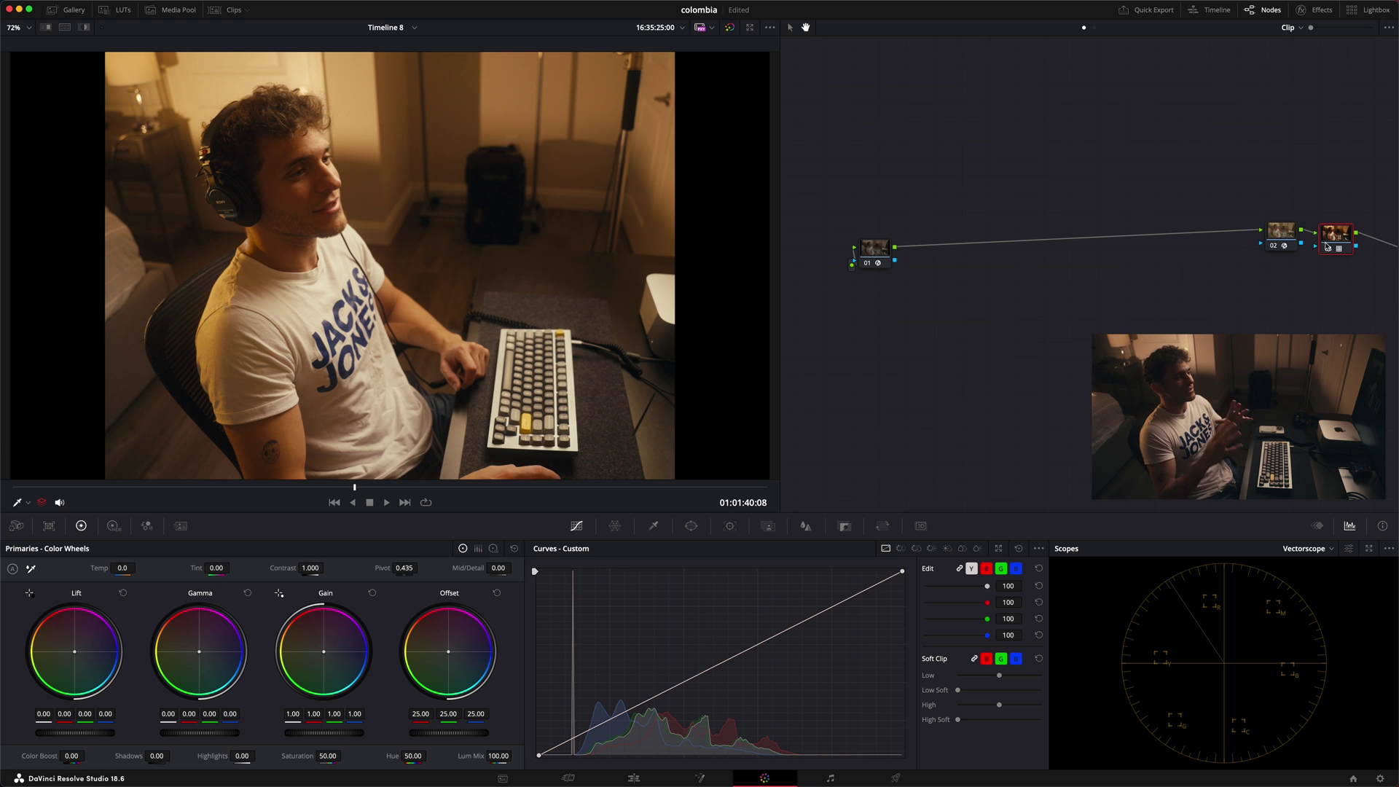
# Add a node after 01 with saturation lowered to 37.40, then another empty serial node
pyautogui.click(877, 258)
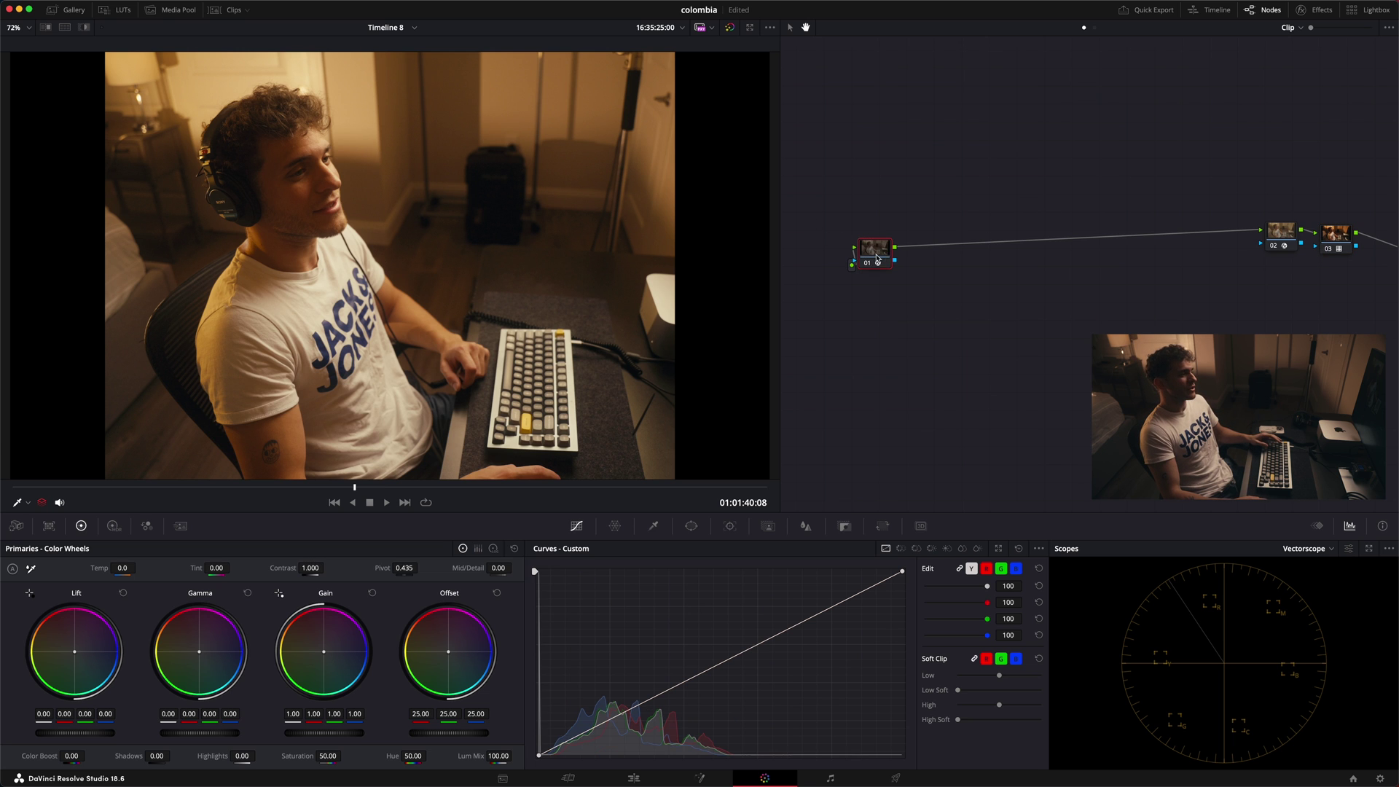
pyautogui.moveTo(877, 256); pyautogui.dragTo(870, 260)
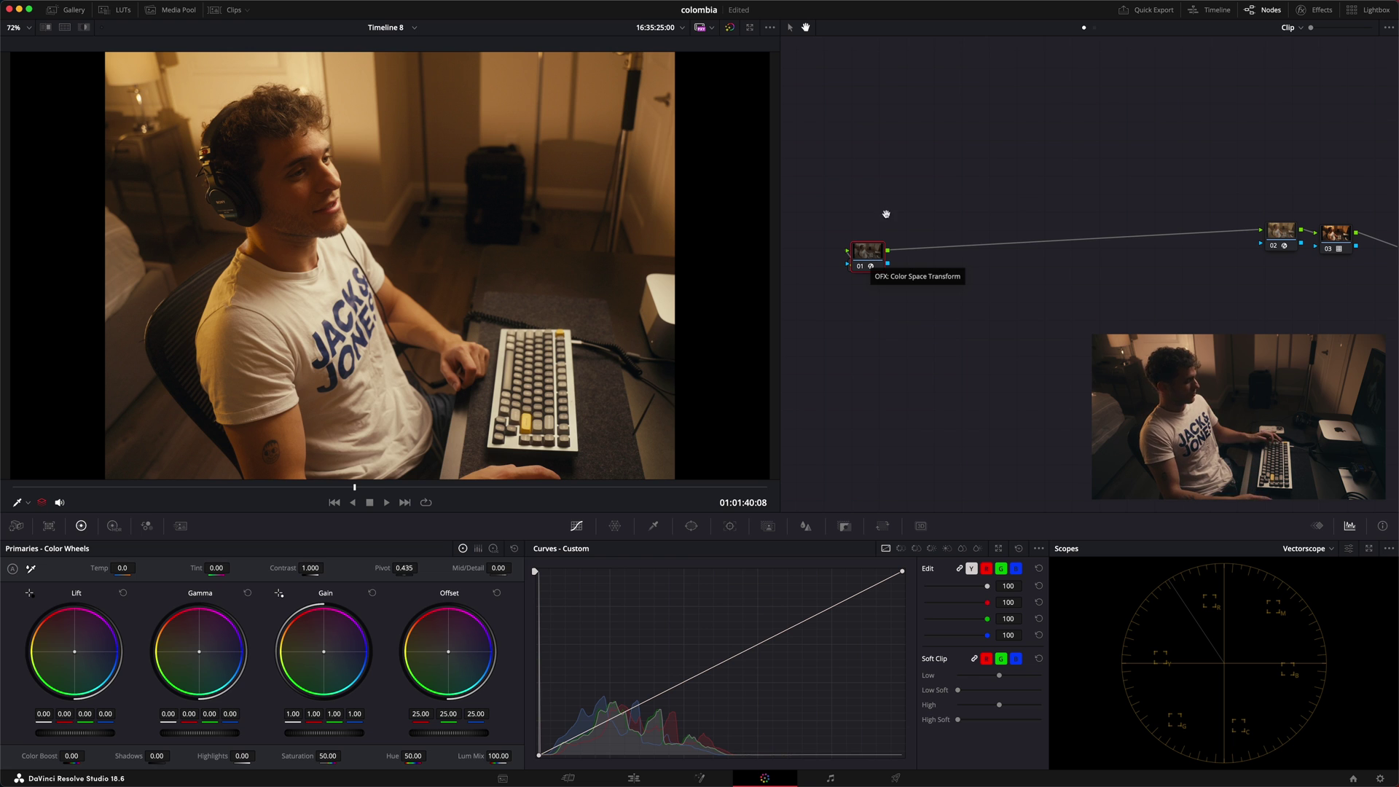
pyautogui.hotkey('alt', 's')
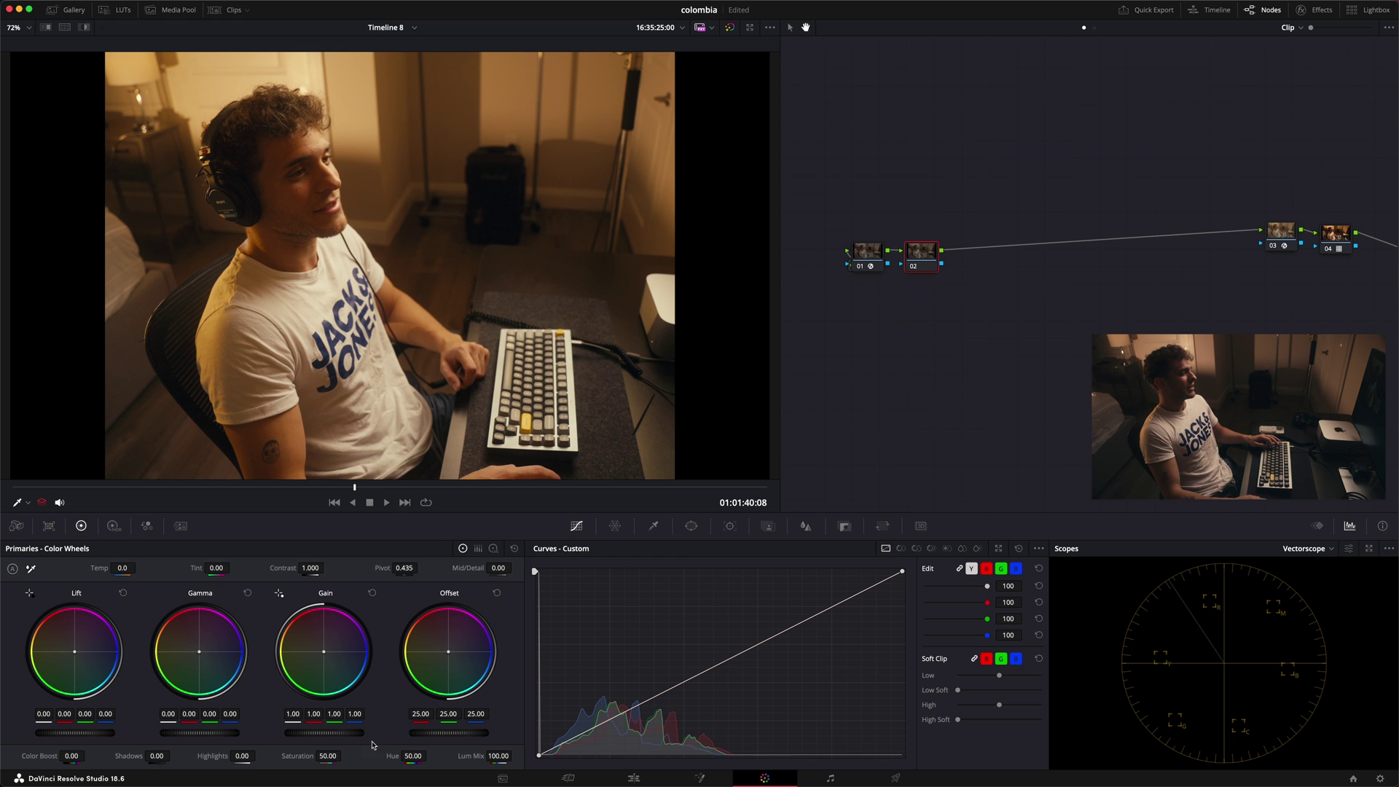
pyautogui.moveTo(331, 756); pyautogui.dragTo(299, 755)
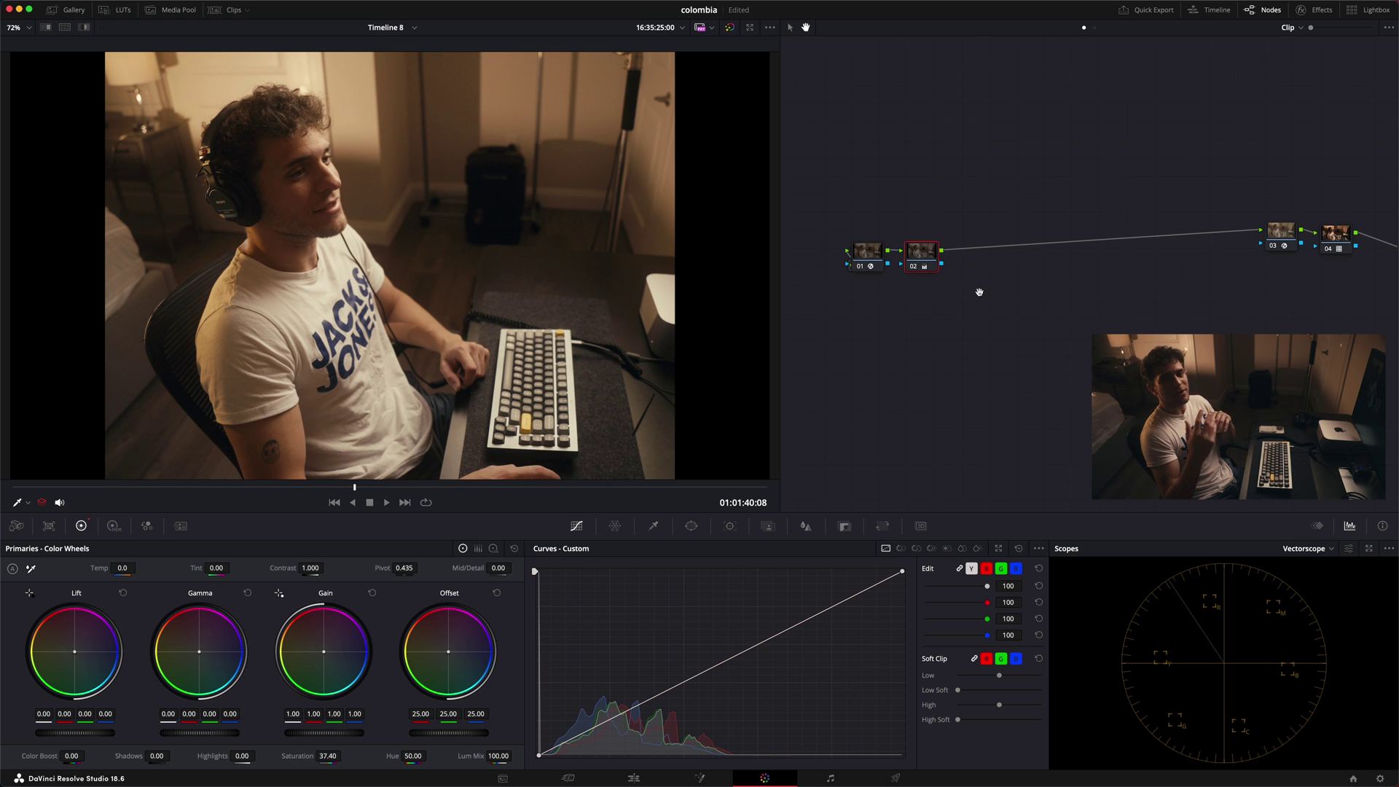
pyautogui.moveTo(919, 261); pyautogui.dragTo(916, 260)
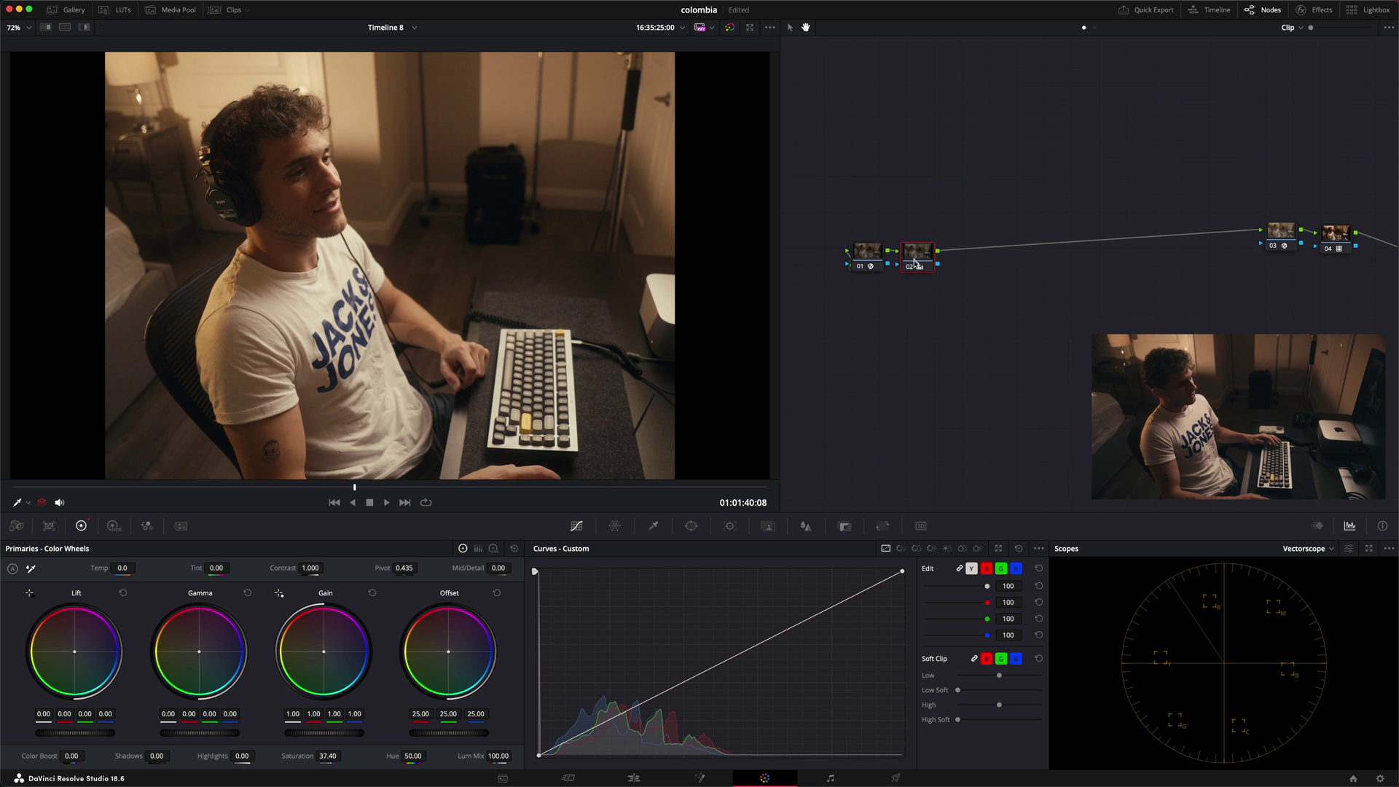
pyautogui.hotkey('alt', 's')
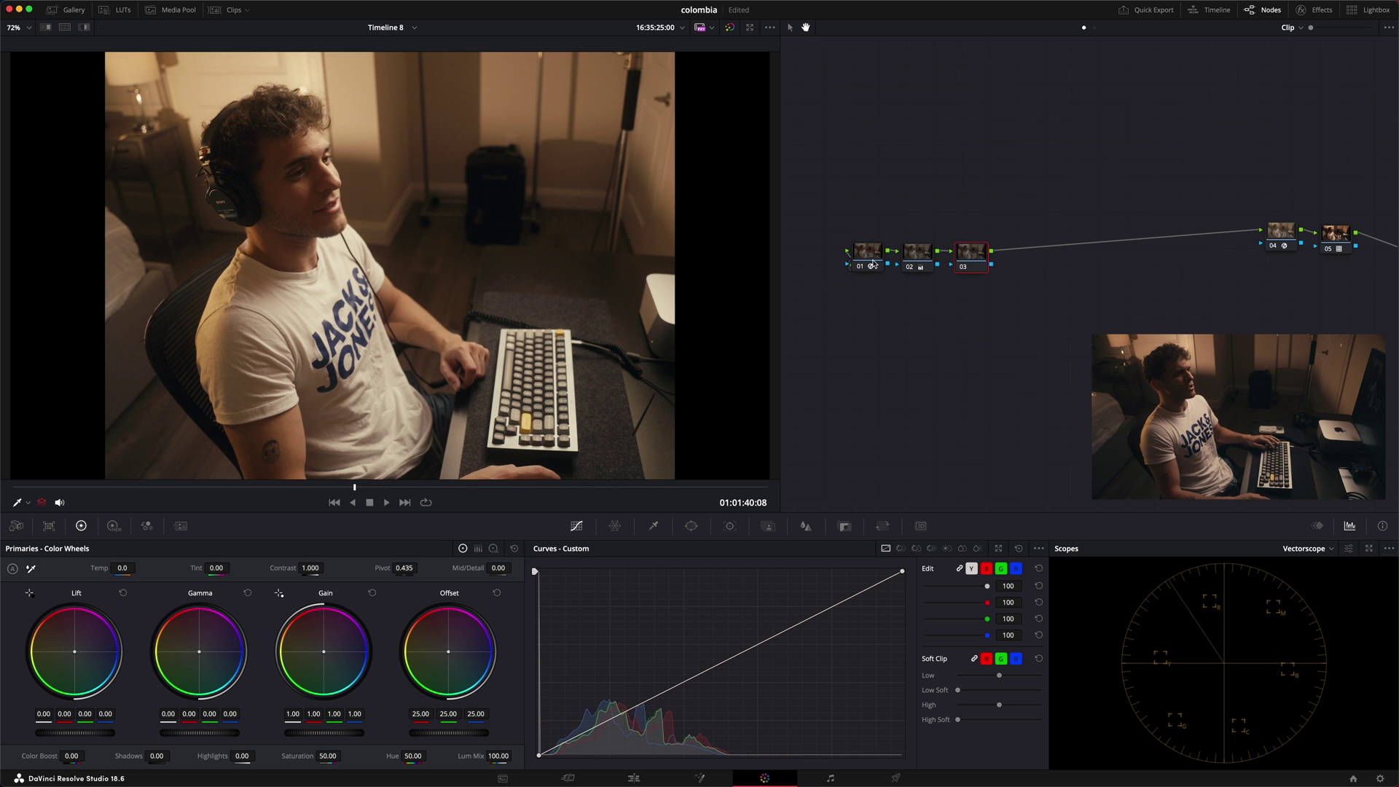
# Label node 01 'cst', node 04 'cst' and node 05 'film look'
pyautogui.rightClick(872, 257)
pyautogui.click(978, 230)
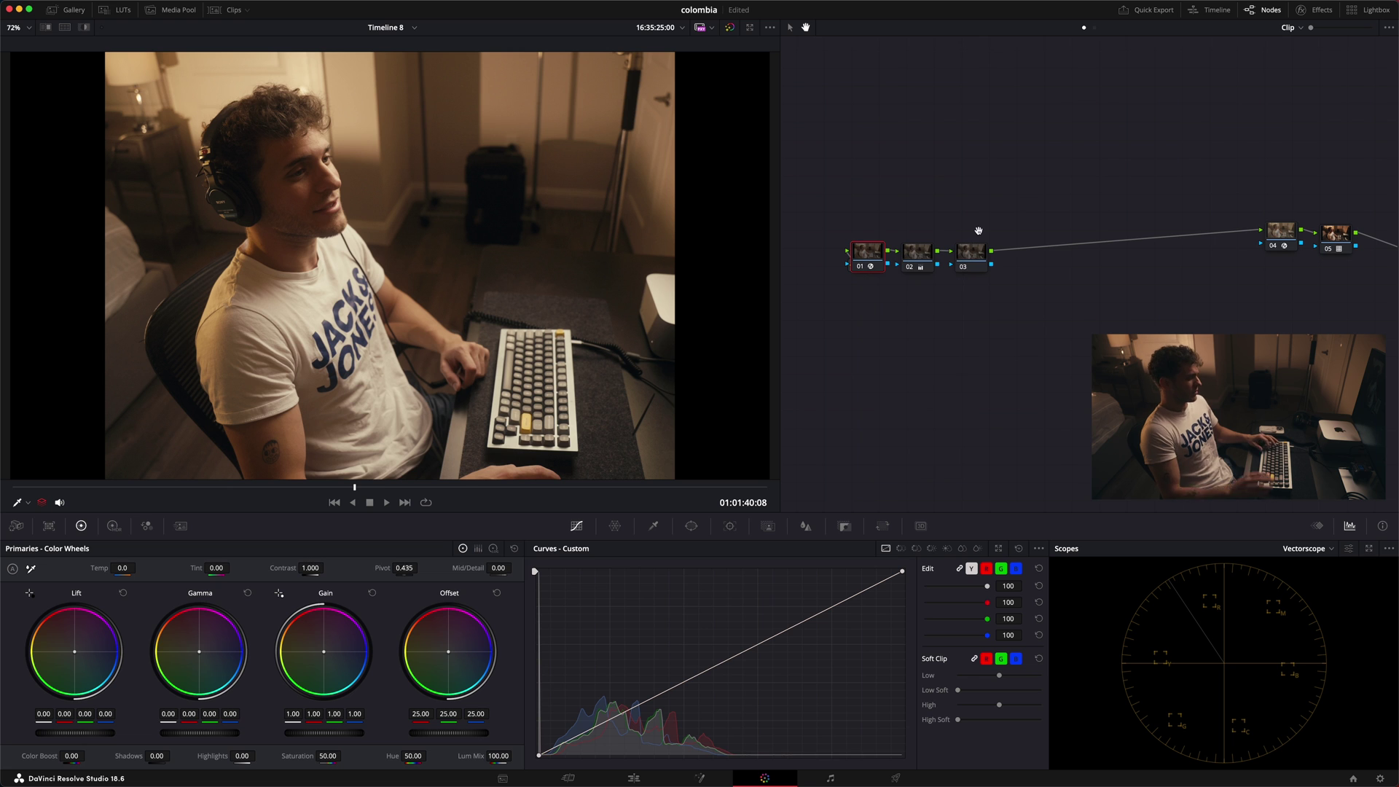
pyautogui.write('cst')
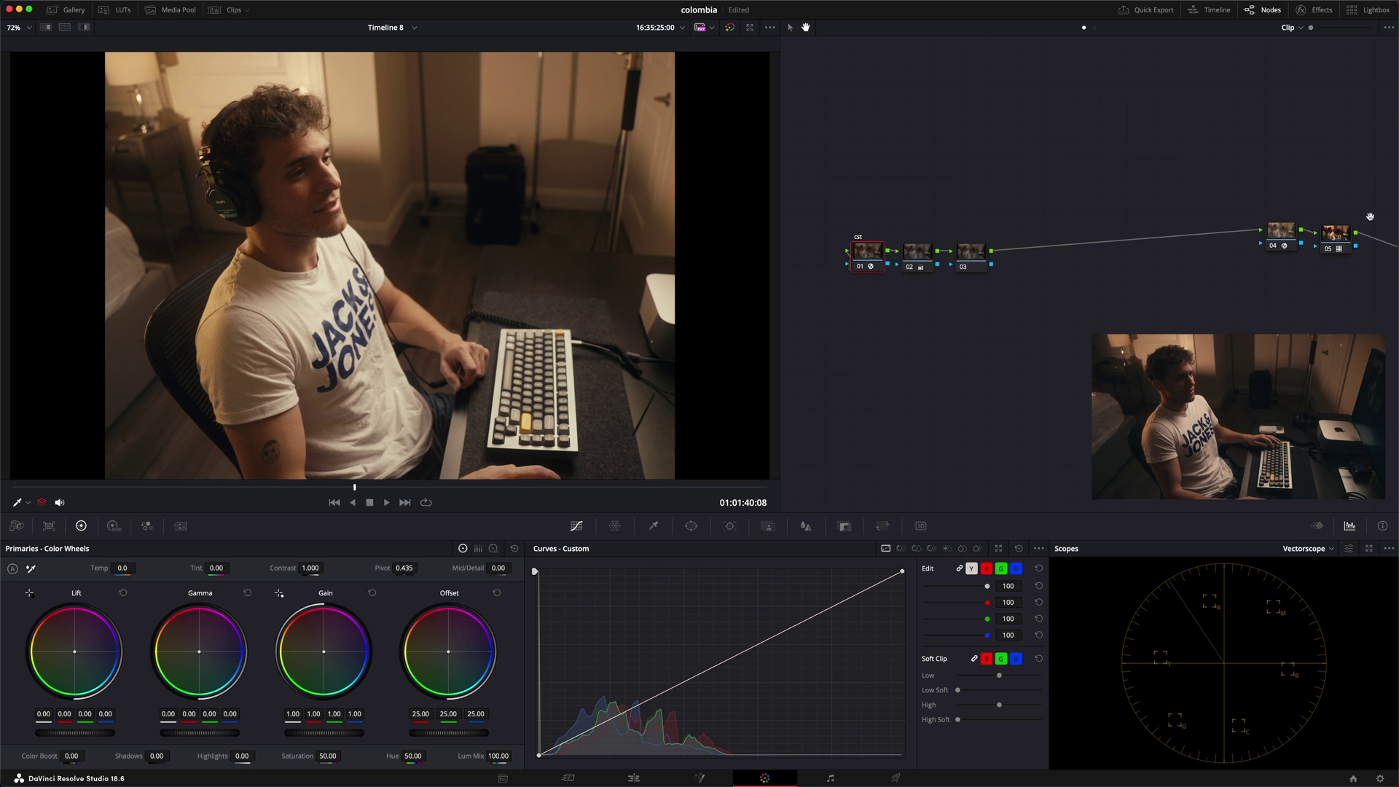
pyautogui.click(1337, 235)
pyautogui.rightClick(1290, 234)
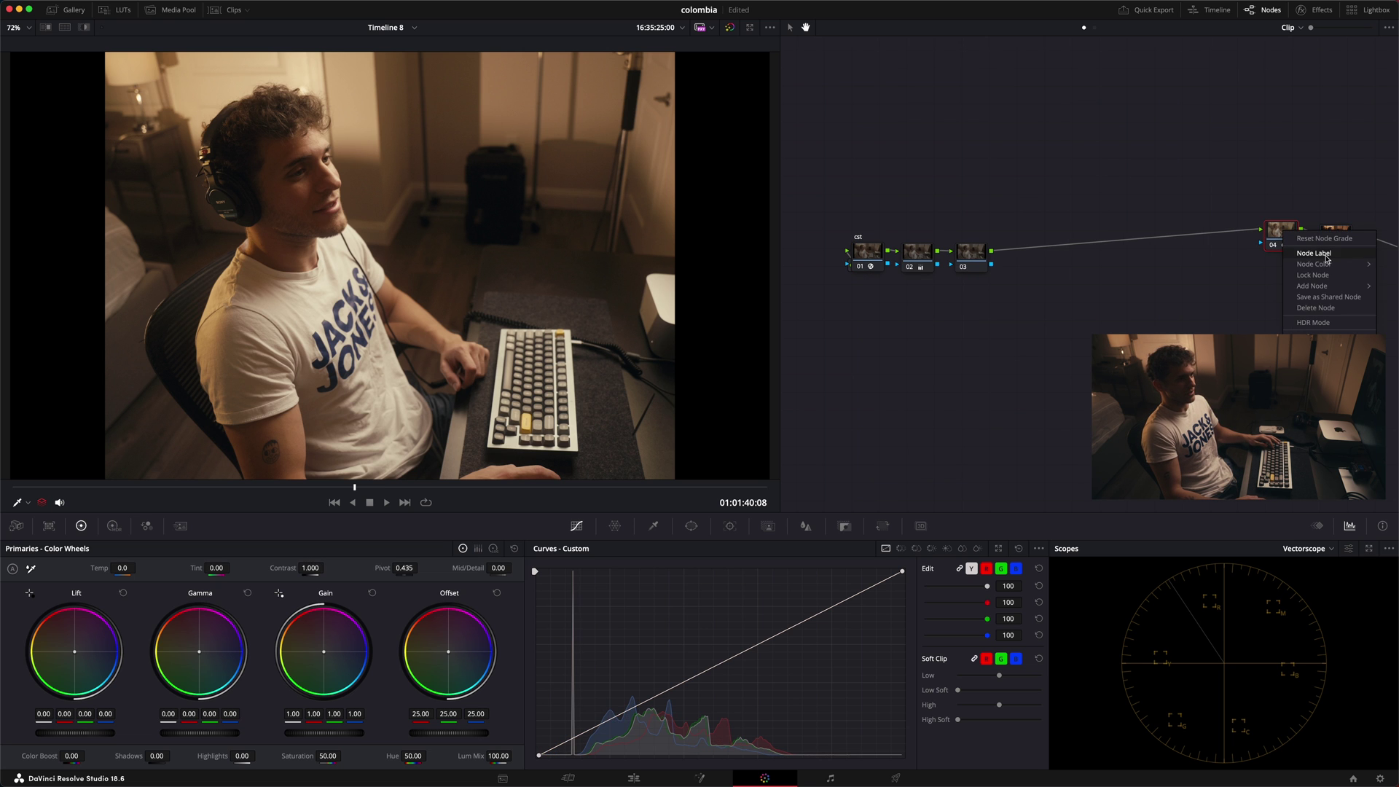
pyautogui.click(1336, 213)
pyautogui.write('cst')
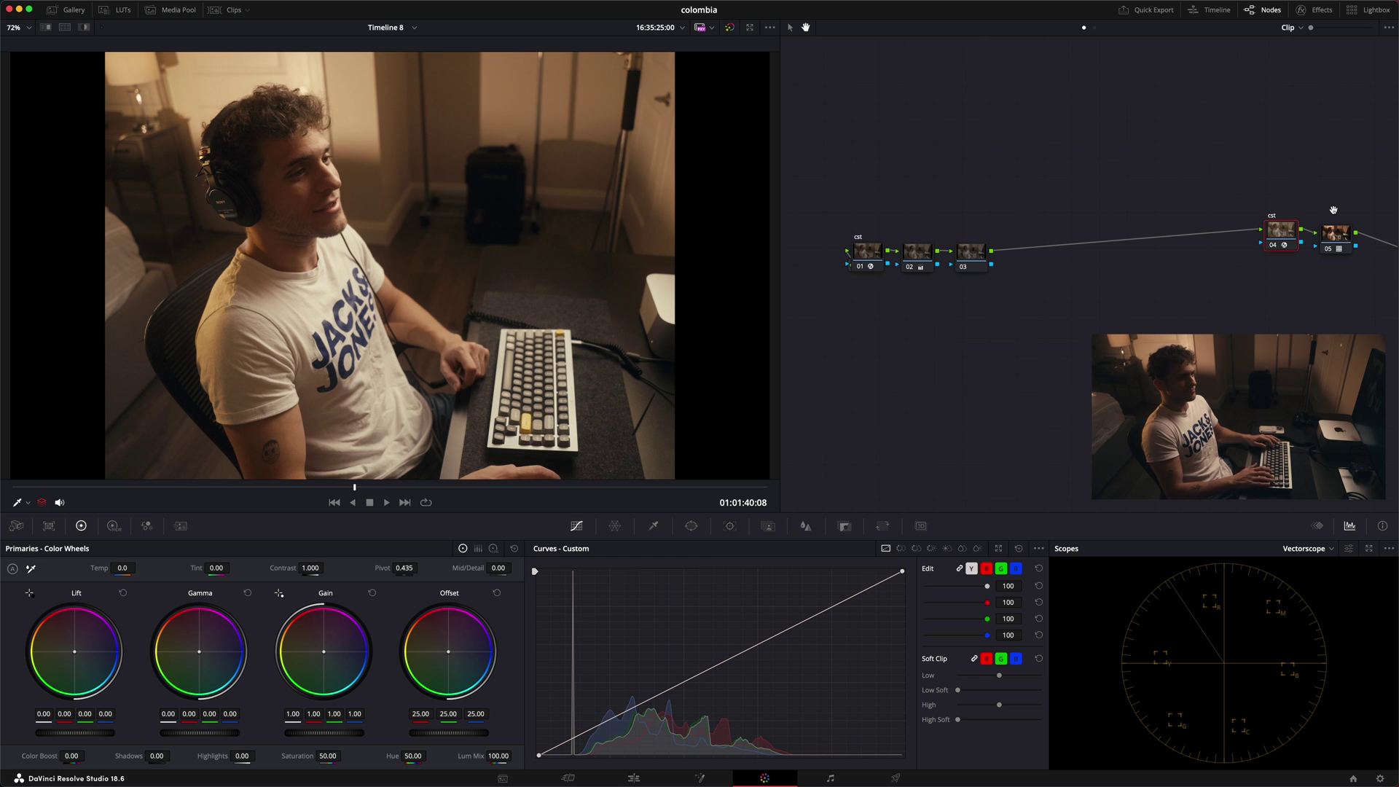
pyautogui.rightClick(1336, 230)
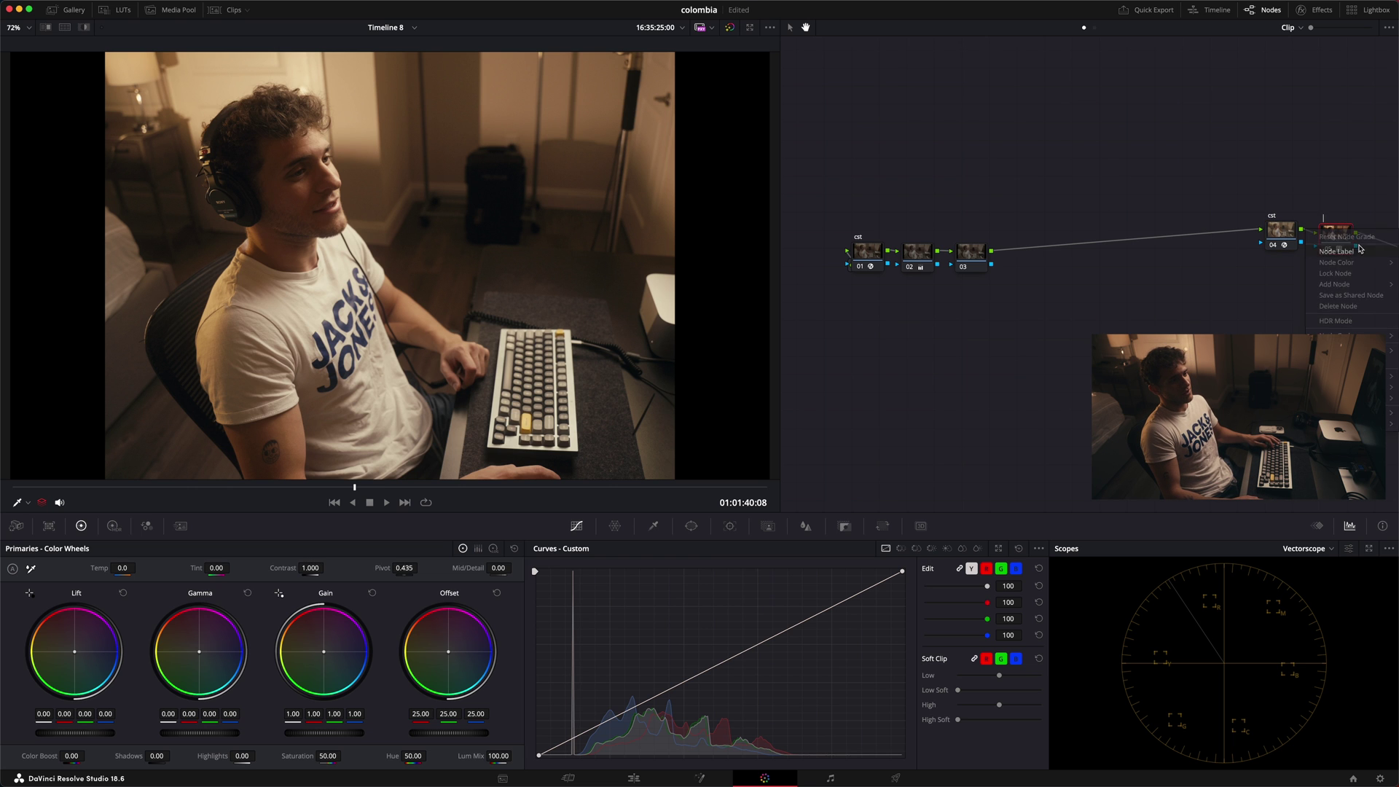
pyautogui.click(1359, 248)
pyautogui.write('film')
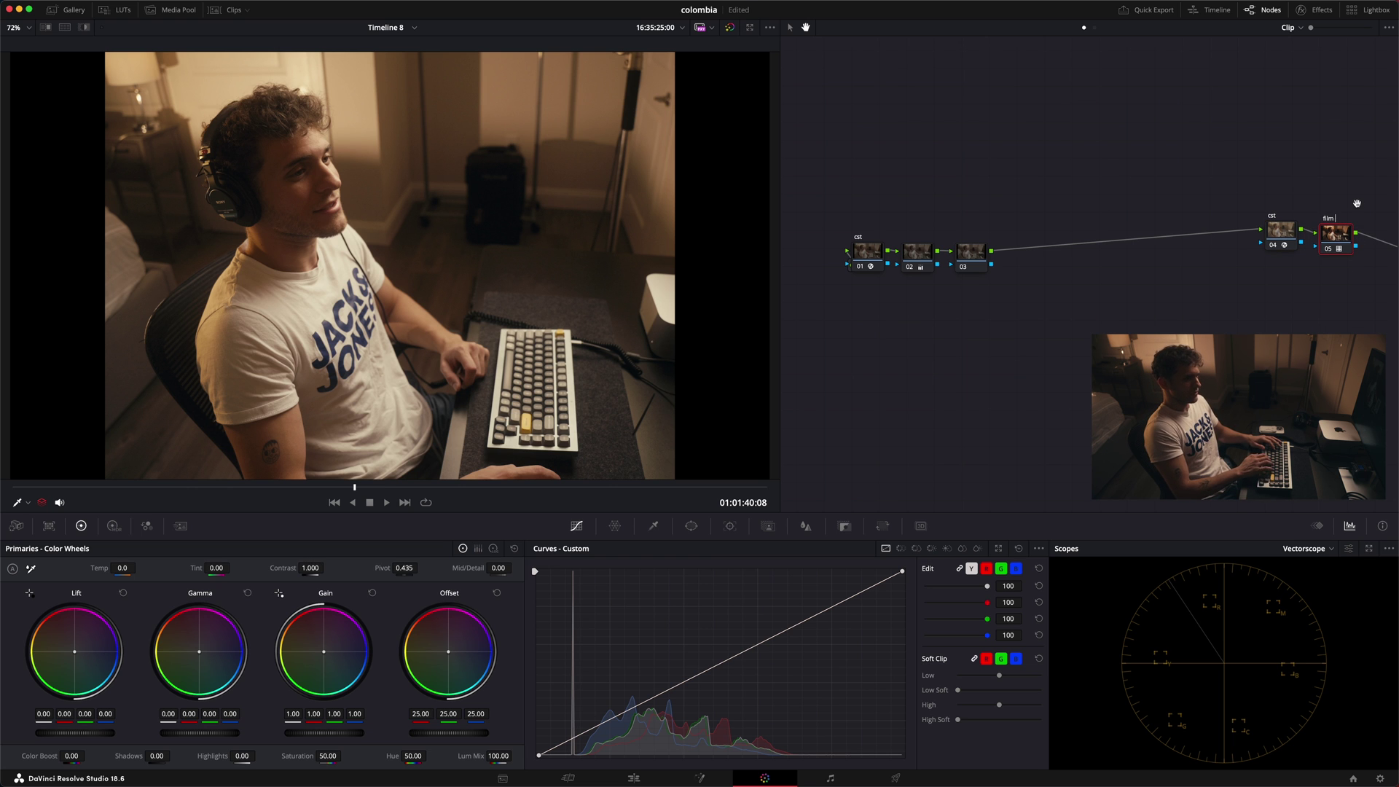
pyautogui.write(' look')
pyautogui.press('Return')
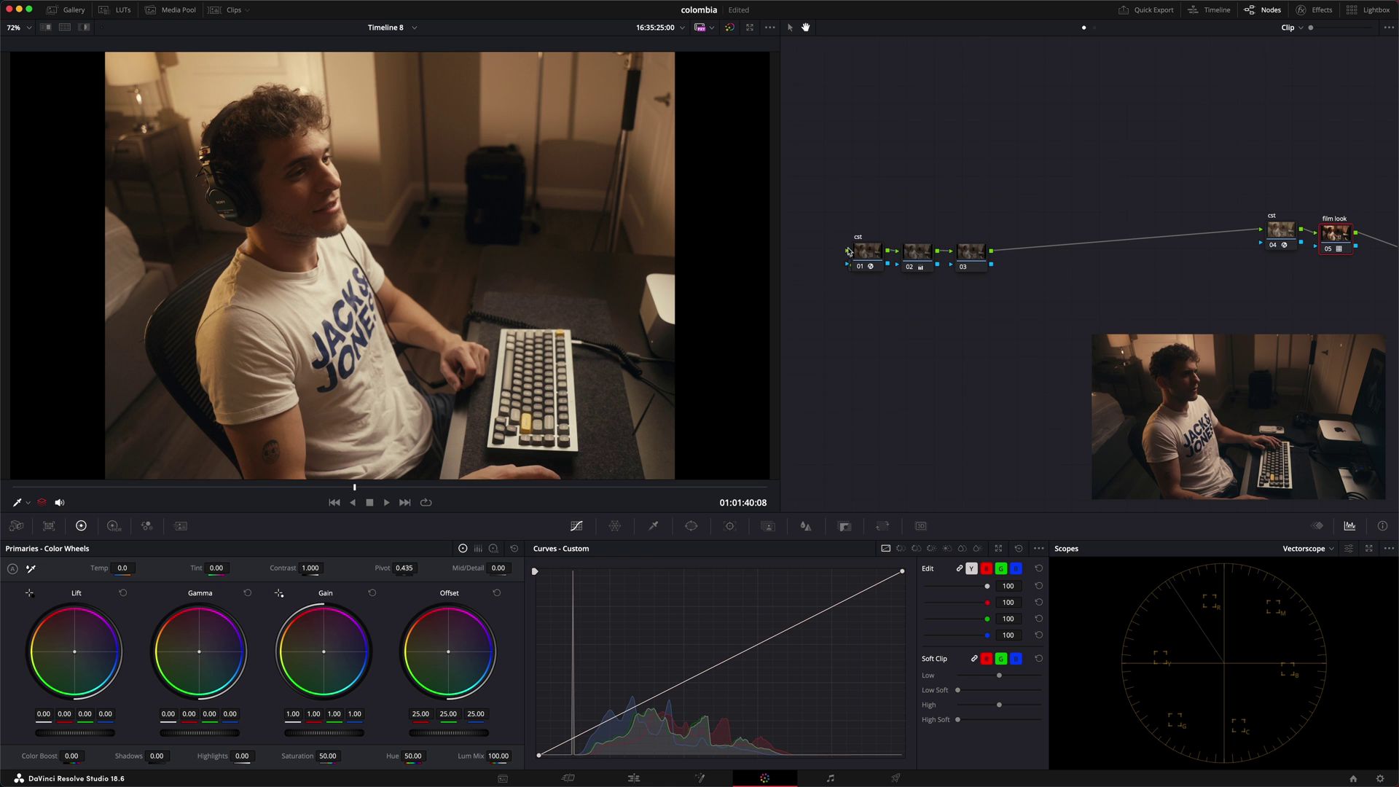
# Label node 02 'desat' and node 03 'exp'
pyautogui.rightClick(912, 251)
pyautogui.click(967, 225)
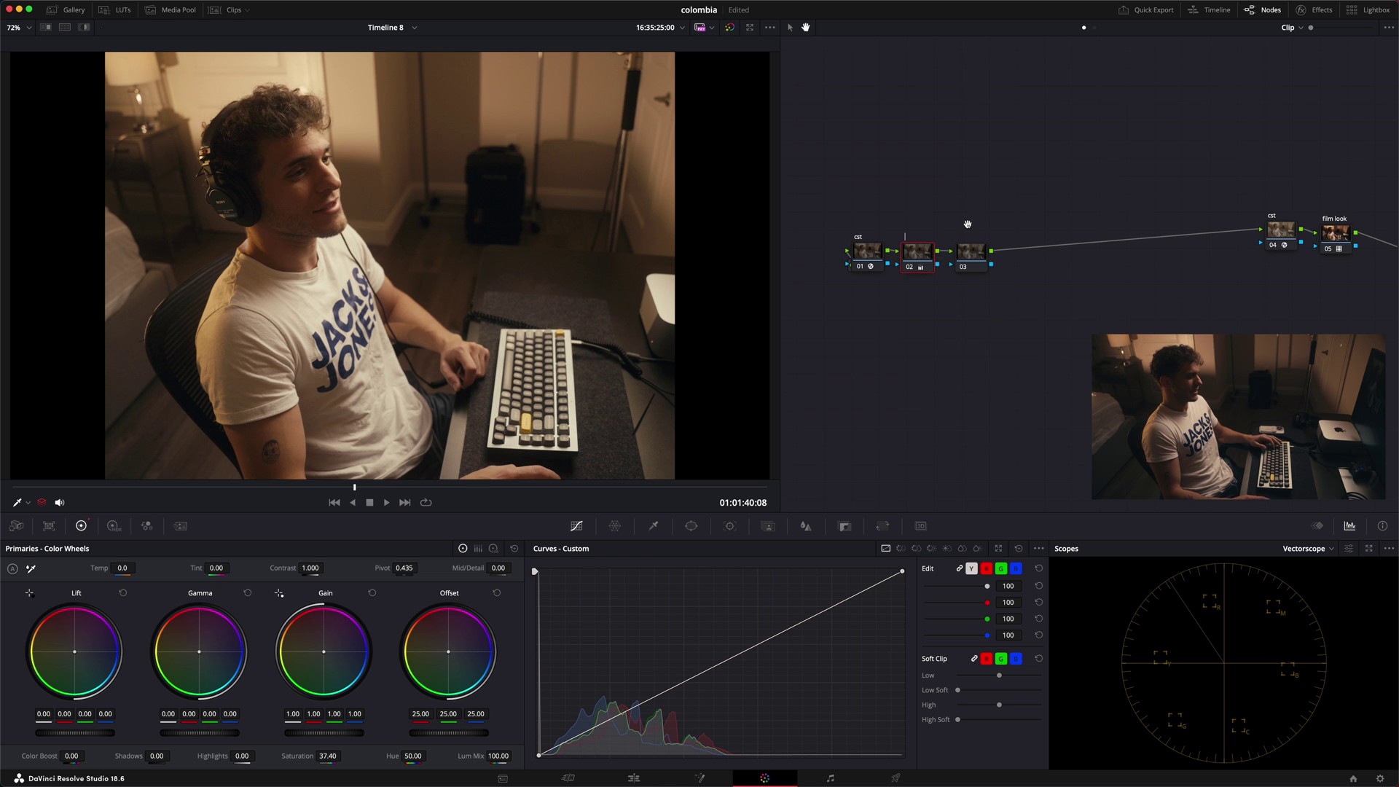
pyautogui.write('desat')
pyautogui.press('Return')
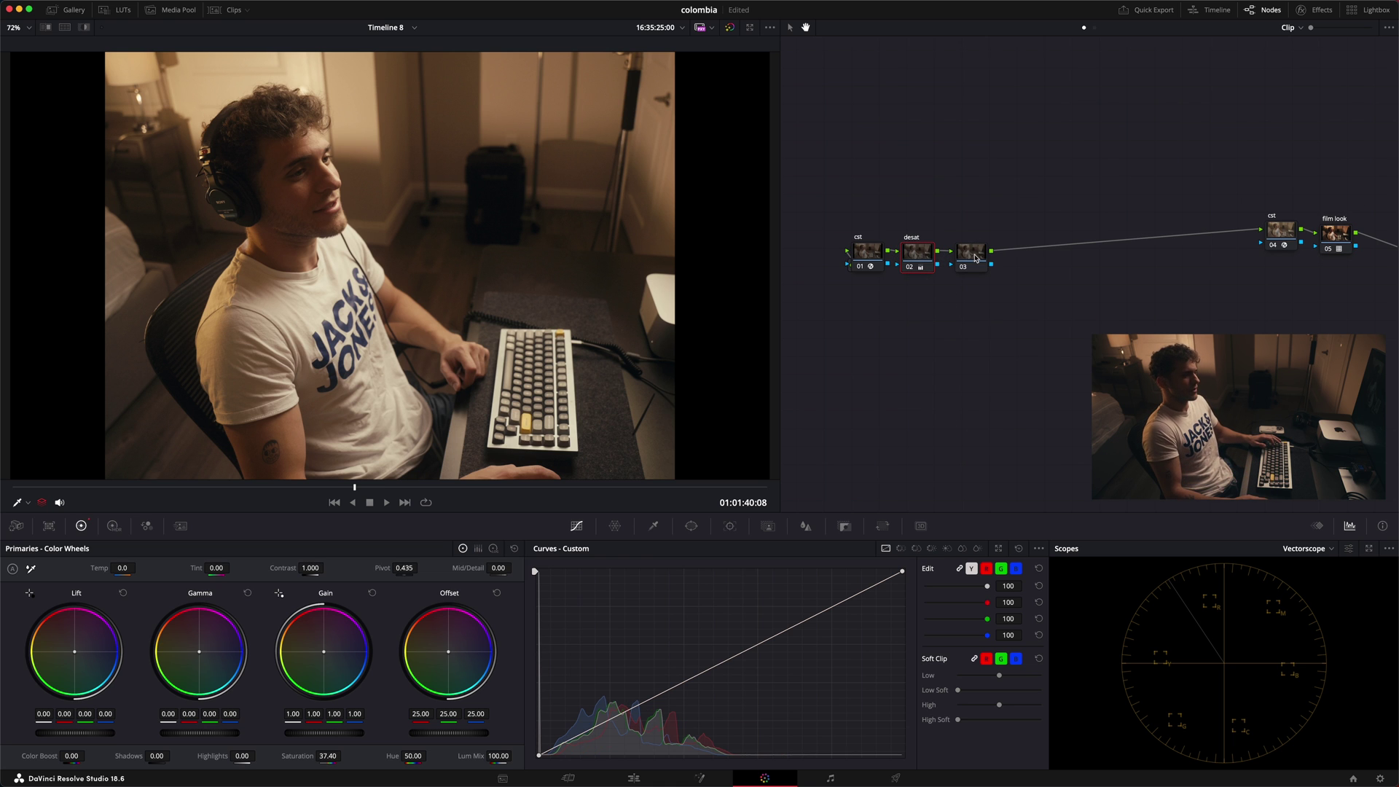
pyautogui.rightClick(975, 258)
pyautogui.click(1009, 275)
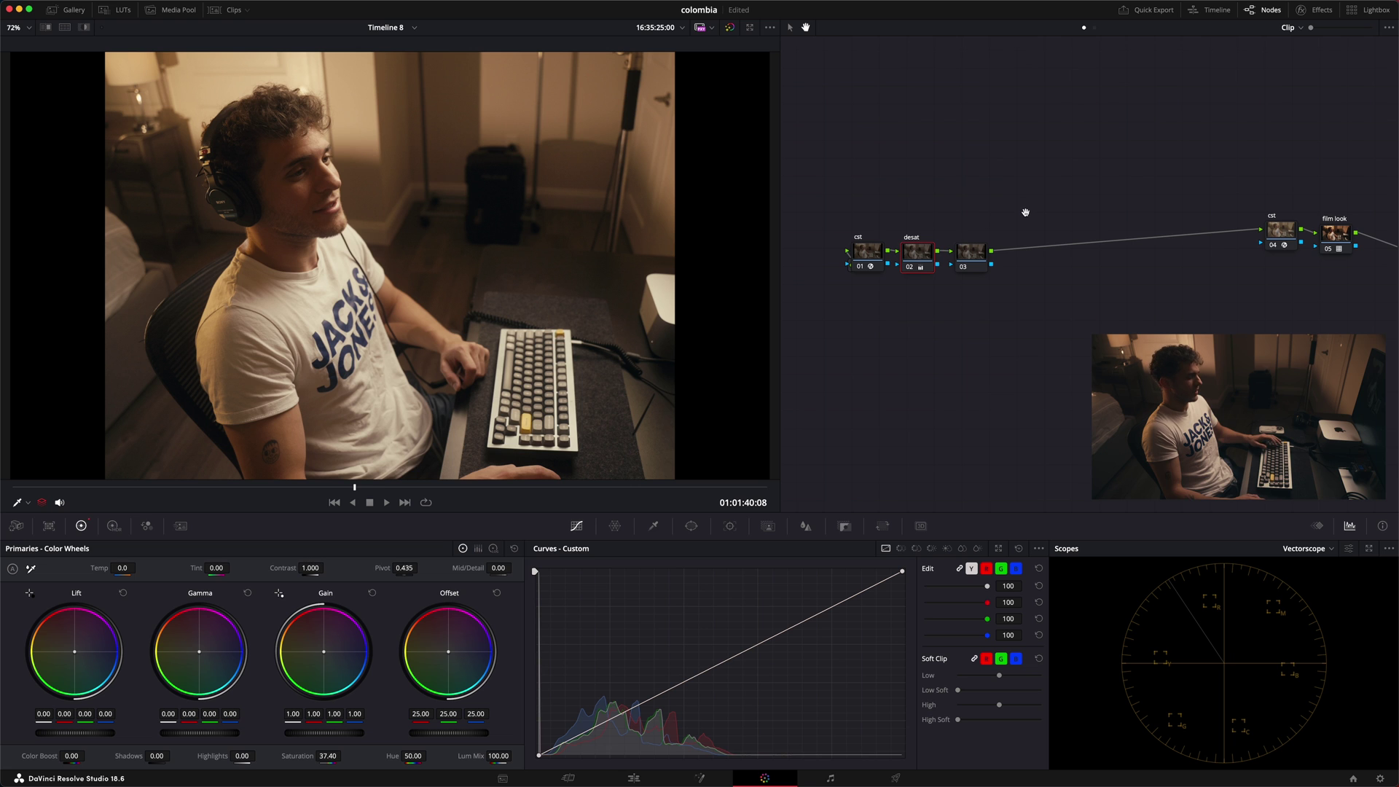
pyautogui.write('exp')
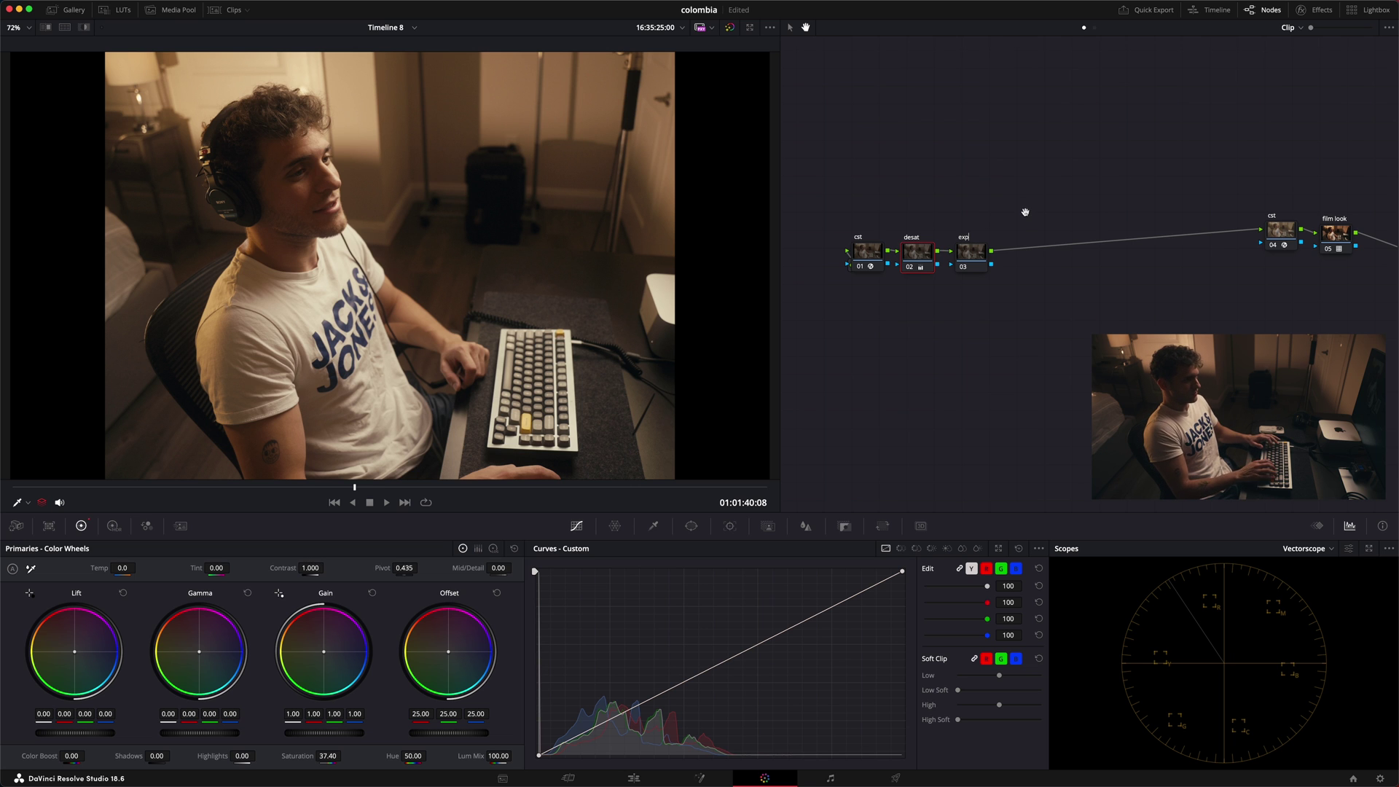
pyautogui.click(977, 270)
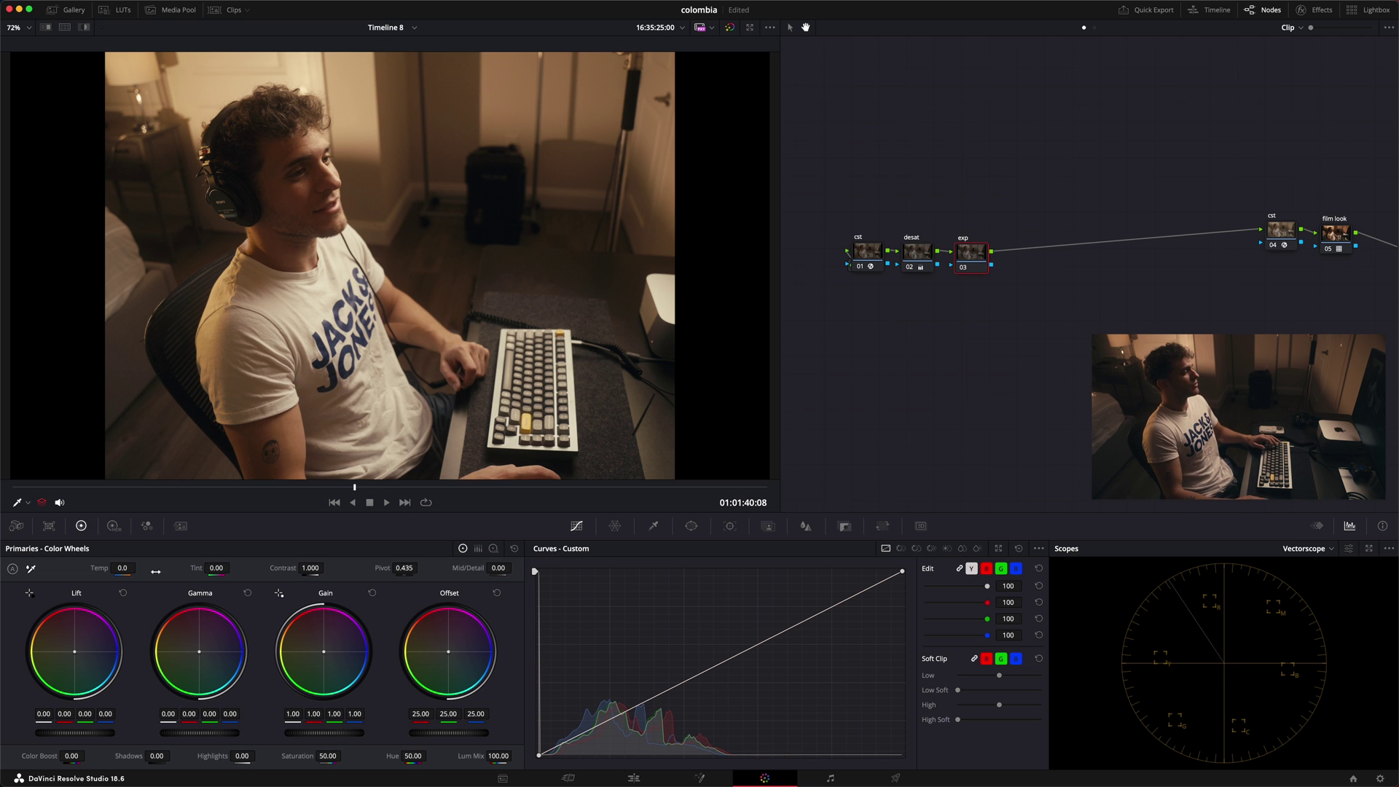
# Switch to the HDR wheels and set their color space to Sony S-Gamut3.Cine
pyautogui.click(113, 526)
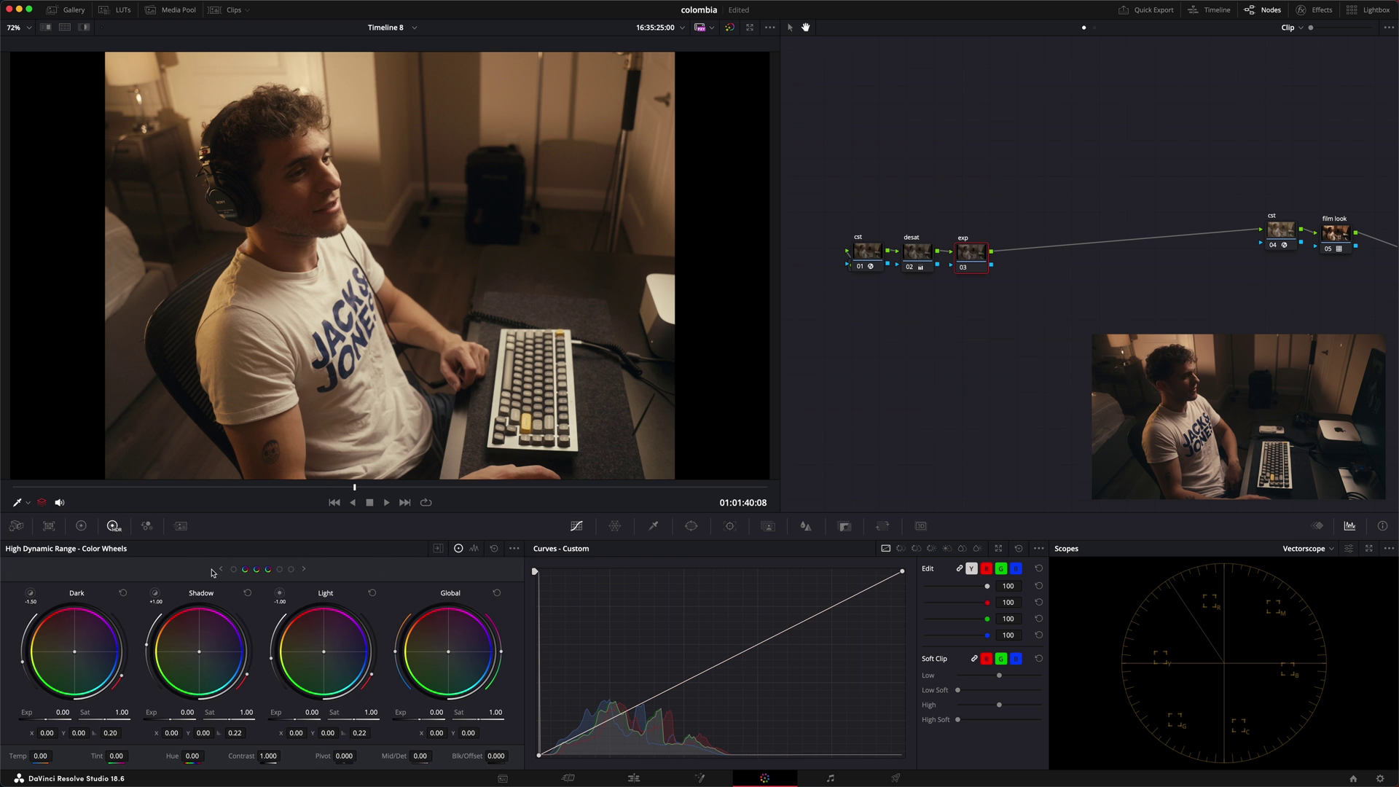
pyautogui.click(513, 550)
pyautogui.moveTo(568, 651)
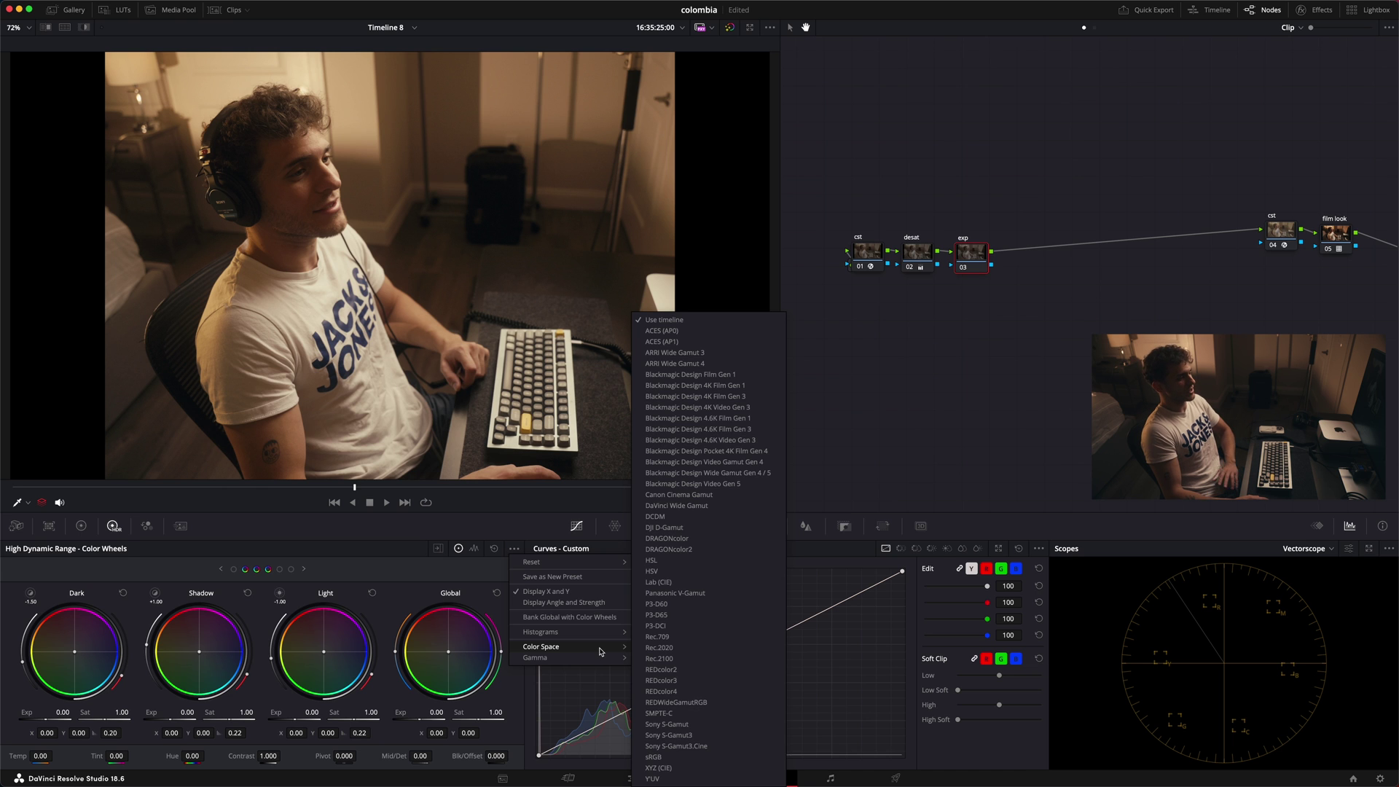
pyautogui.click(718, 747)
# Set the gamma to Sony S-Log3 and lower Global Exp to -0.48
pyautogui.click(515, 548)
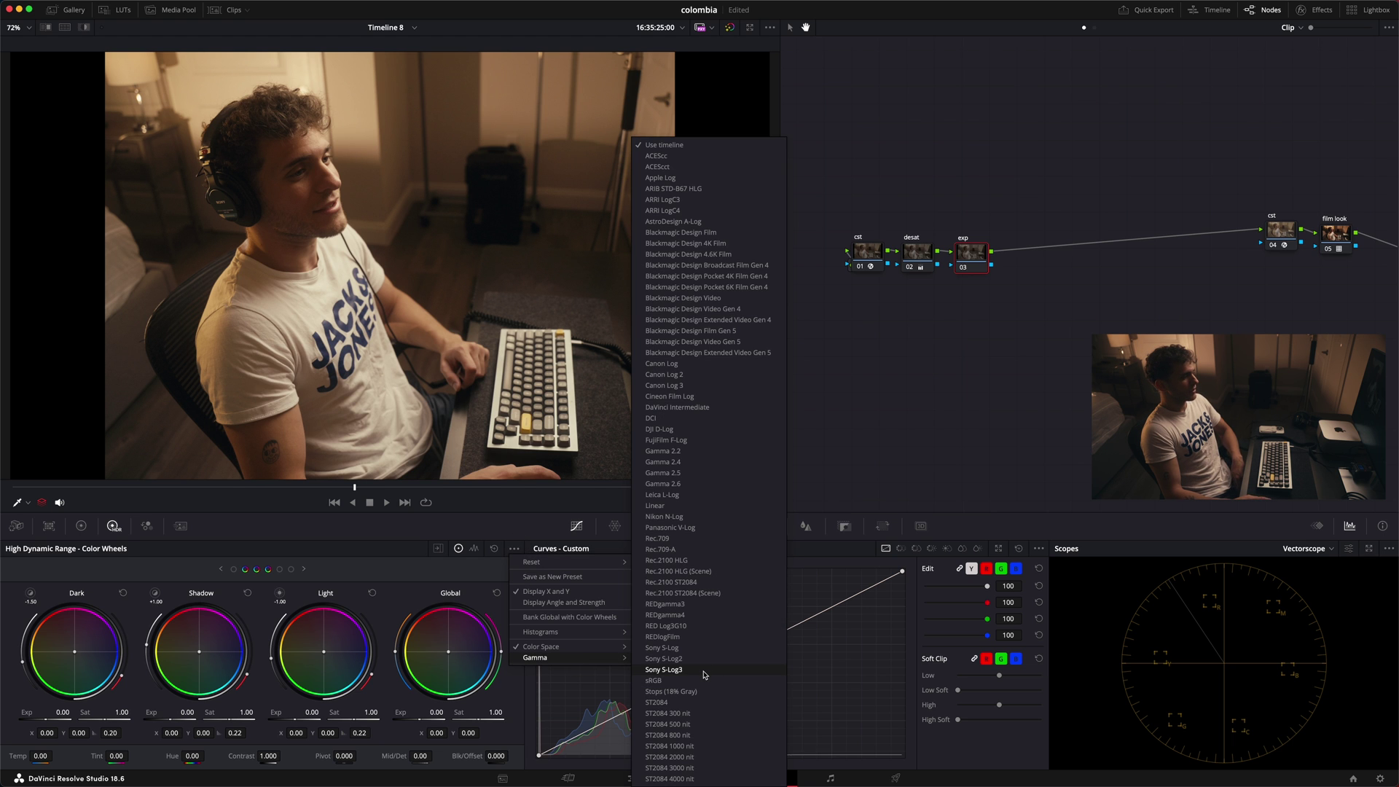
pyautogui.click(705, 670)
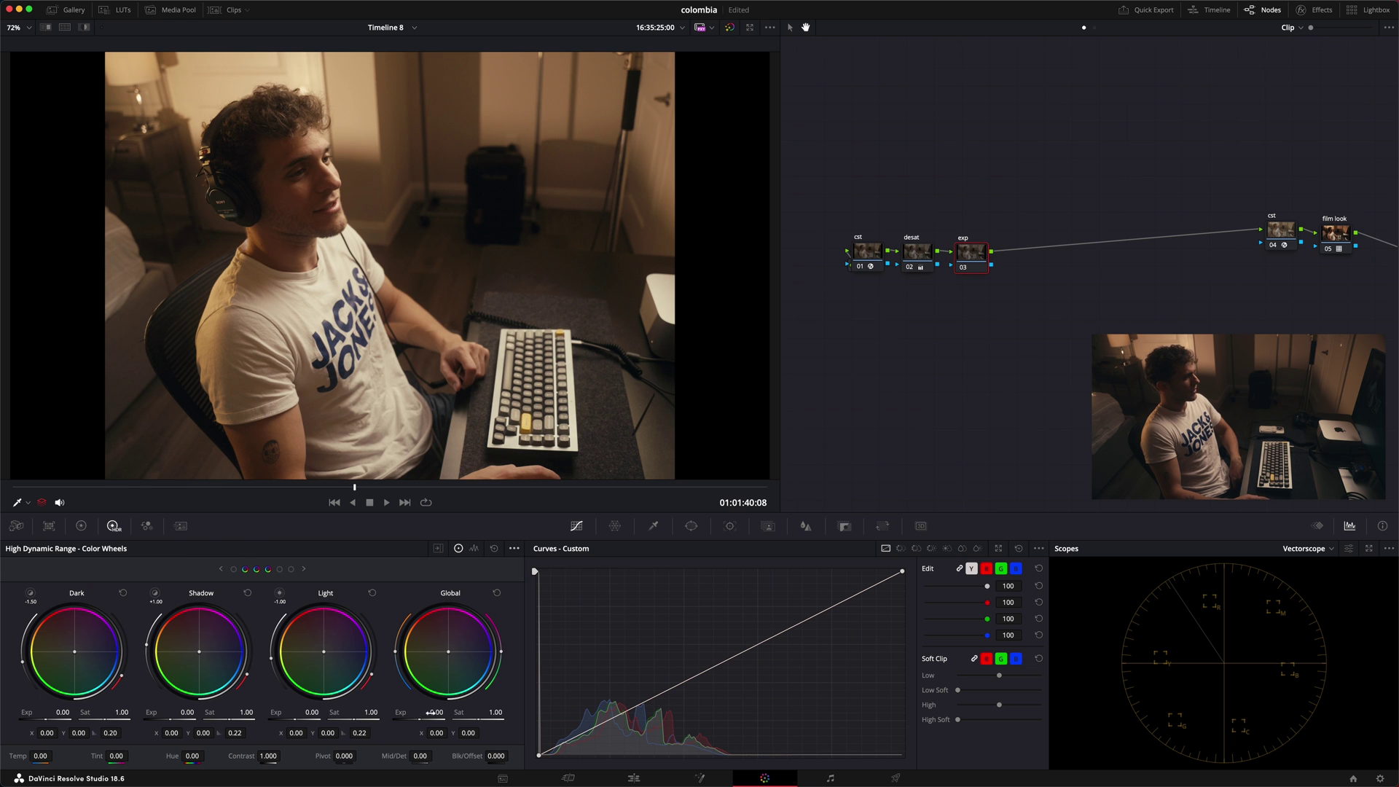
pyautogui.moveTo(426, 719)
pyautogui.mouseDown()
pyautogui.moveTo(262, 718)
pyautogui.moveTo(427, 719)
pyautogui.mouseUp()
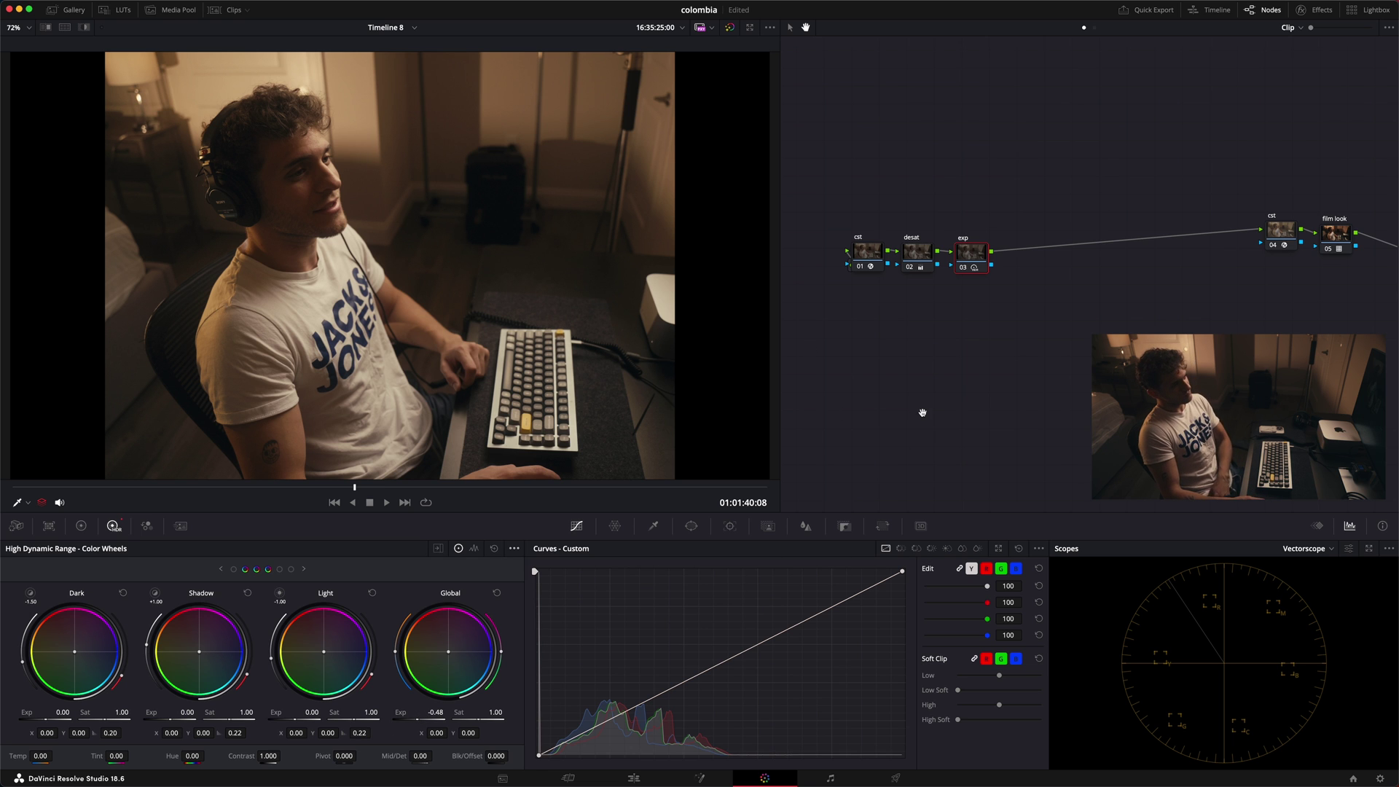
# Compare the exp node on and off, then add serial node 04 after it labelled 'contrast'
pyautogui.hotkey('ctrl', 'd')
pyautogui.hotkey('ctrl', 'd')
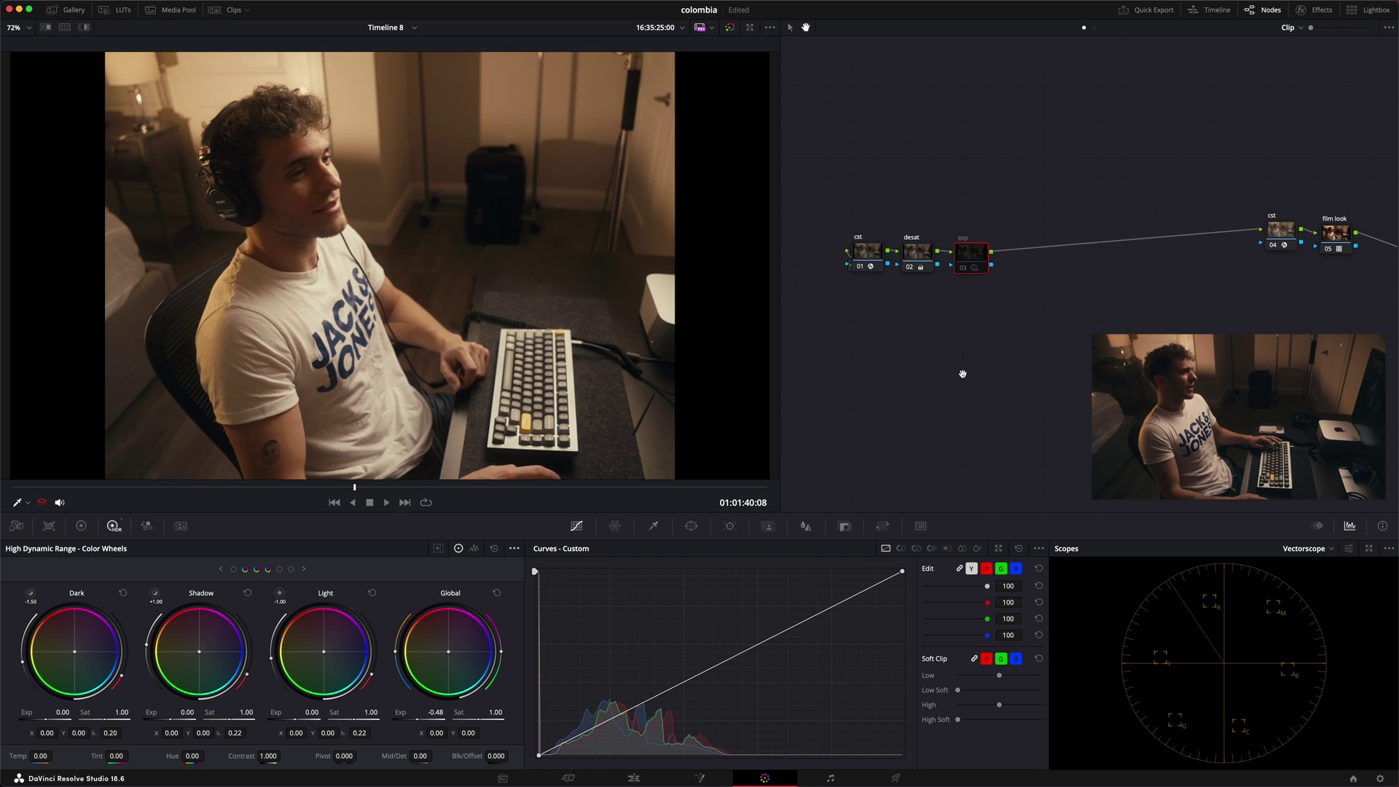
pyautogui.hotkey('ctrl', 'd')
pyautogui.hotkey('ctrl', 'd')
pyautogui.hotkey('ctrl', 'd')
pyautogui.hotkey('ctrl', 'd')
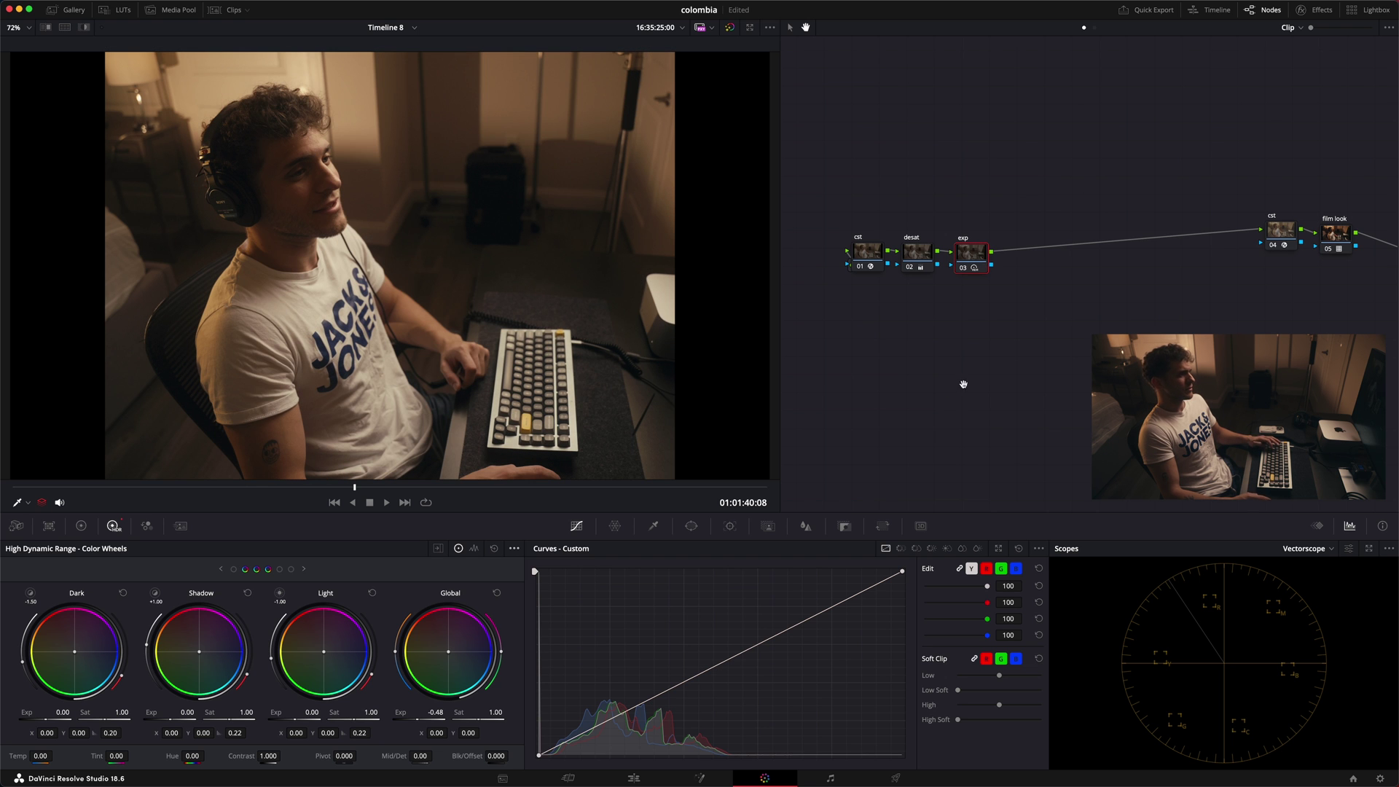
pyautogui.moveTo(984, 253); pyautogui.dragTo(986, 254)
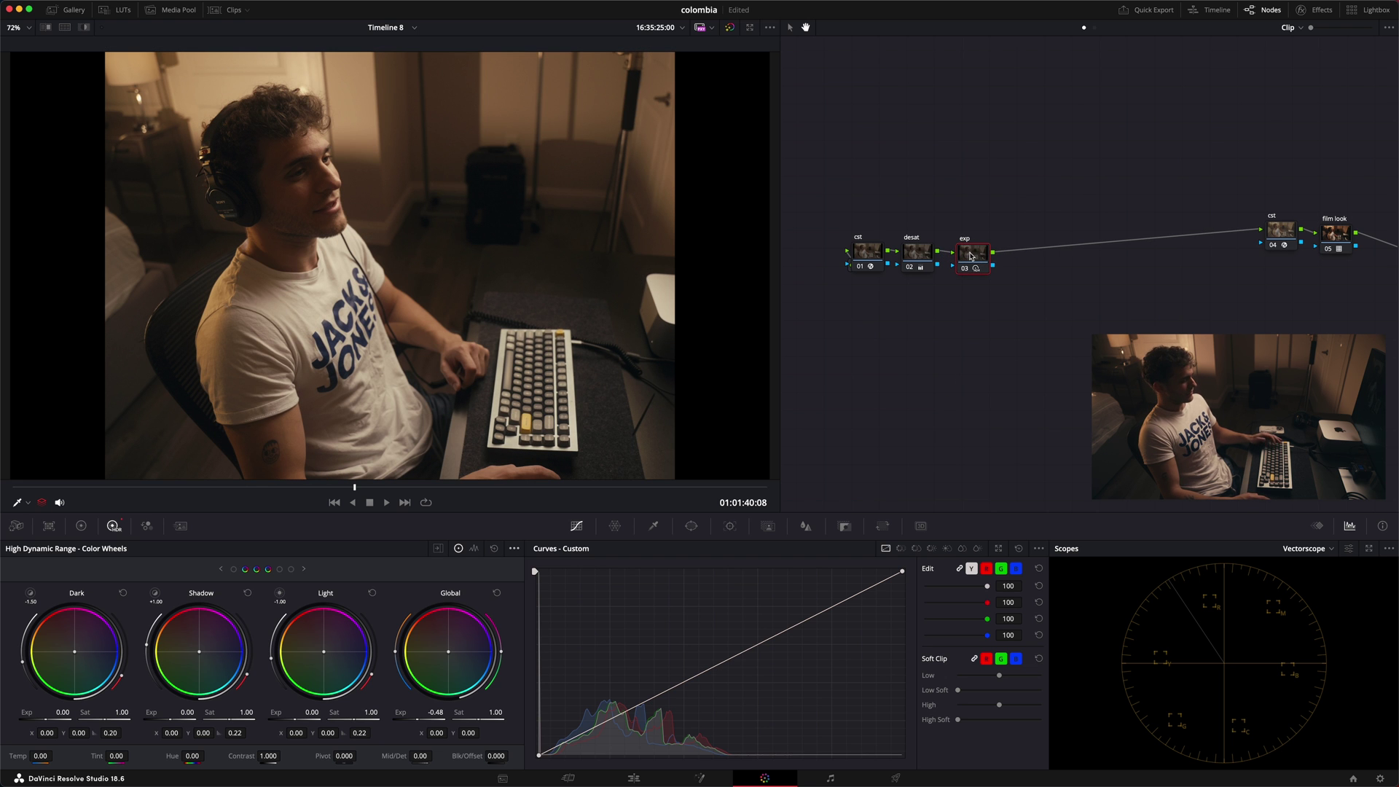
pyautogui.hotkey('alt', 's')
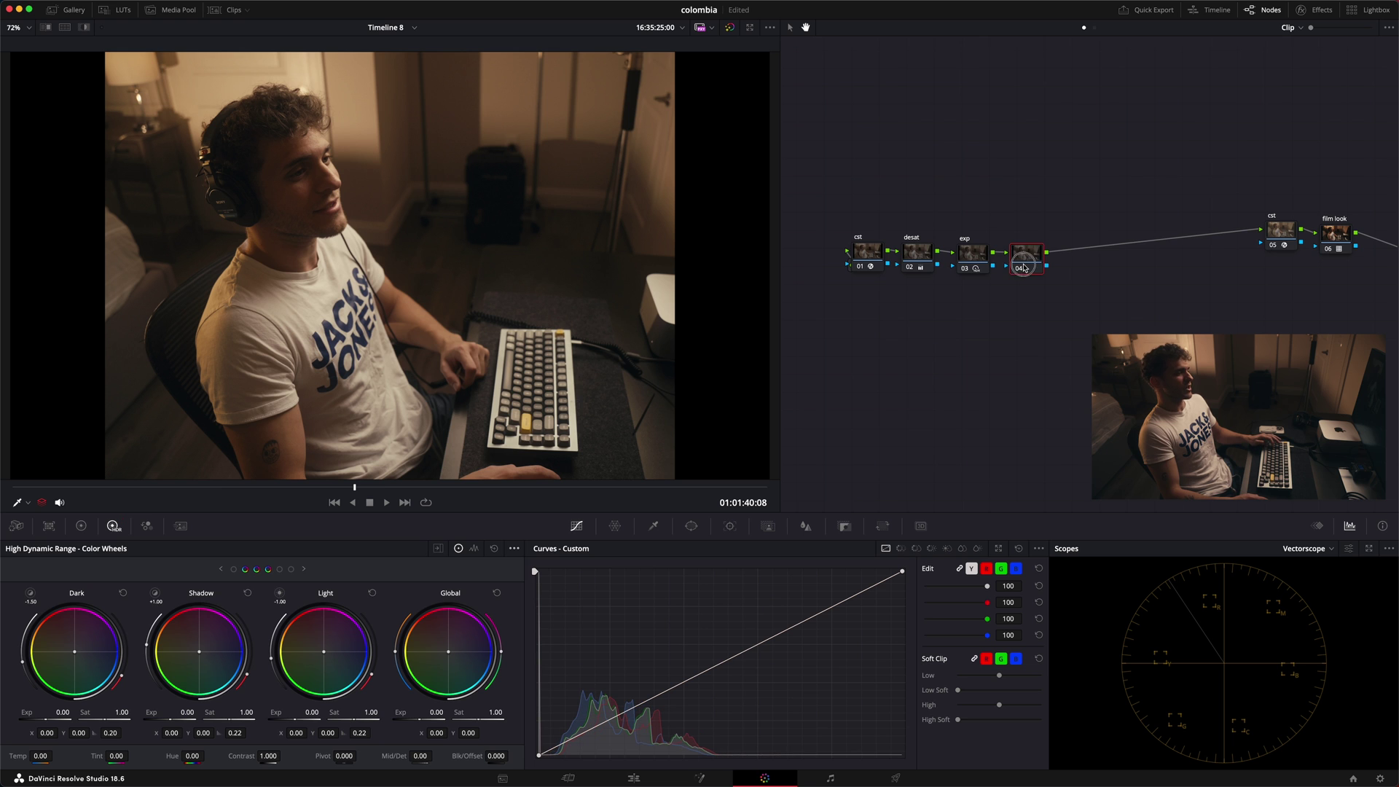
pyautogui.moveTo(1025, 264); pyautogui.dragTo(1023, 264)
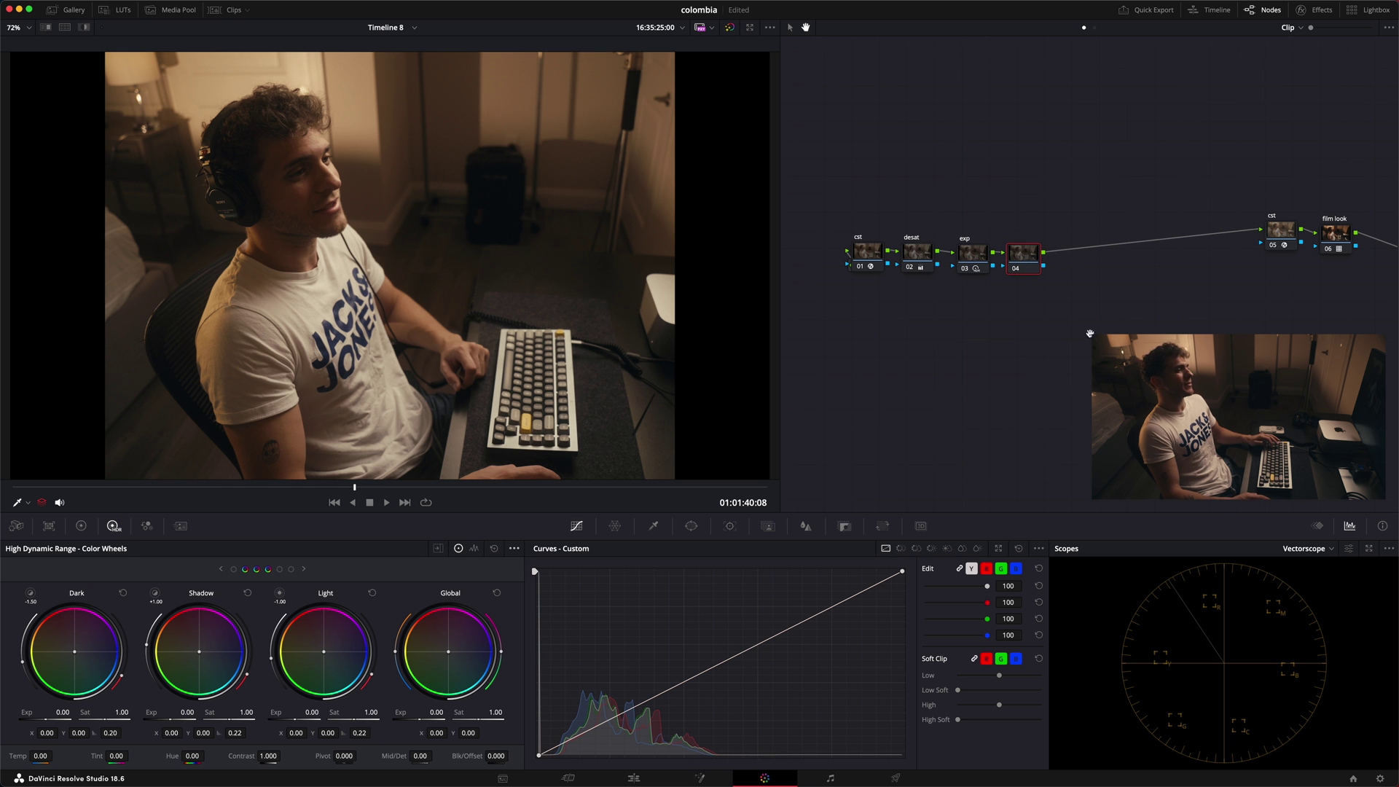
pyautogui.rightClick(1012, 254)
pyautogui.click(1058, 272)
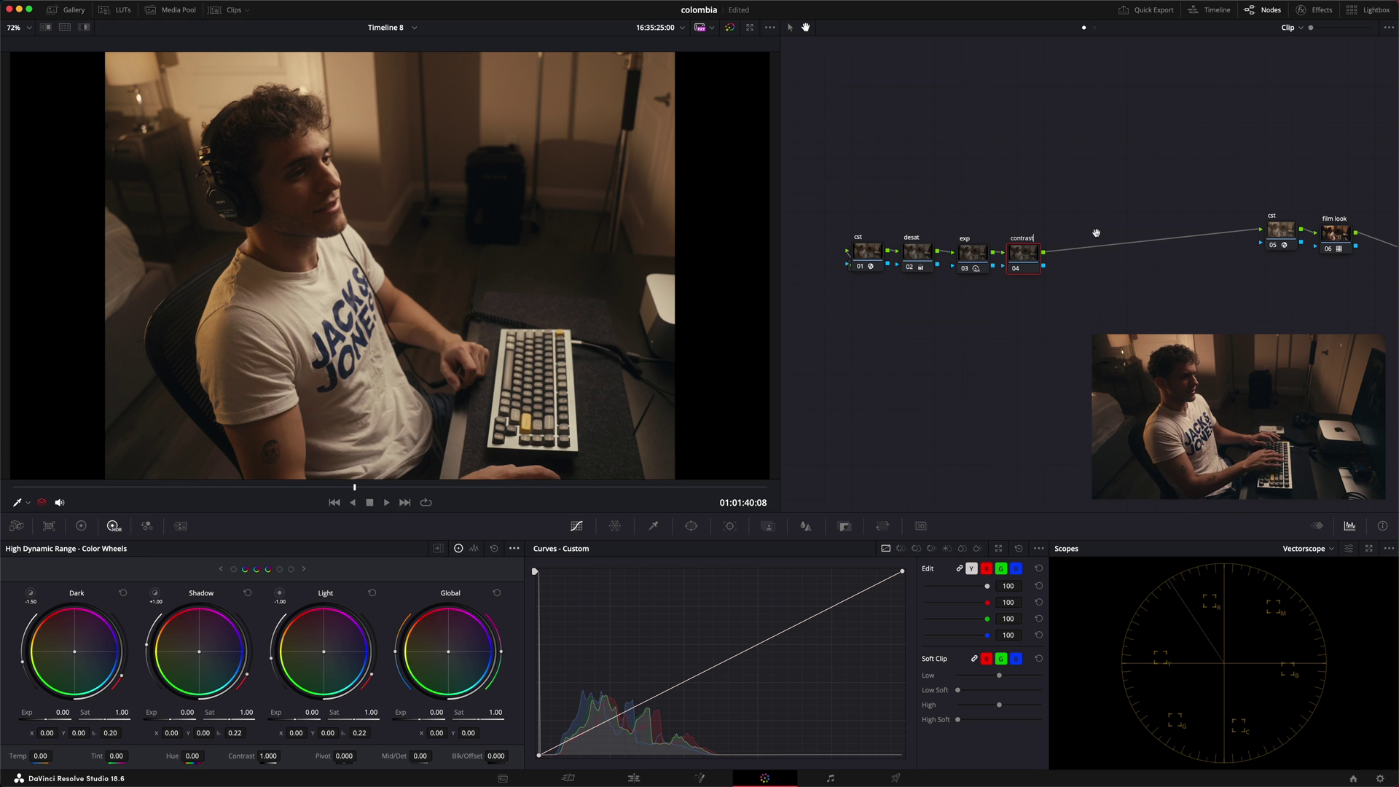
pyautogui.press('Return')
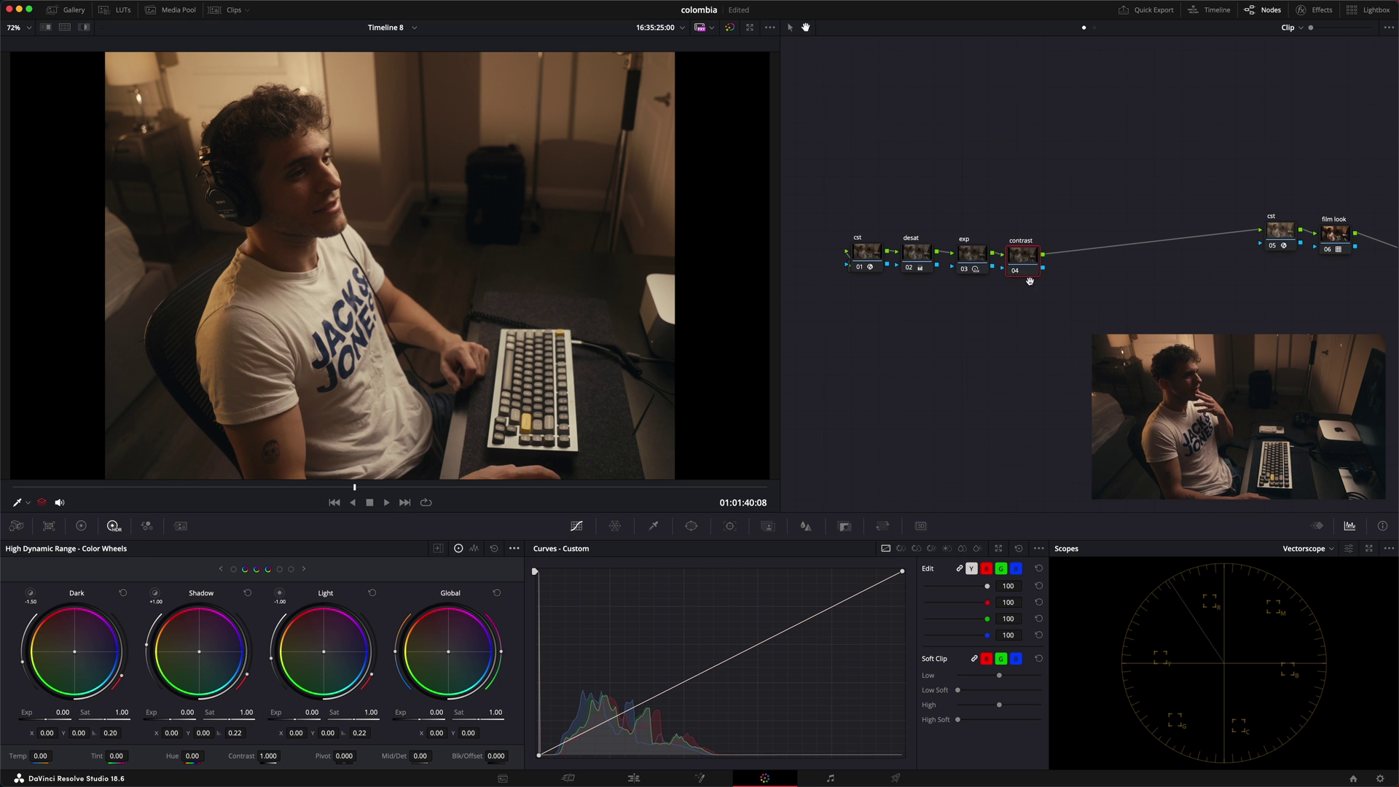
pyautogui.moveTo(1030, 271); pyautogui.dragTo(1032, 262)
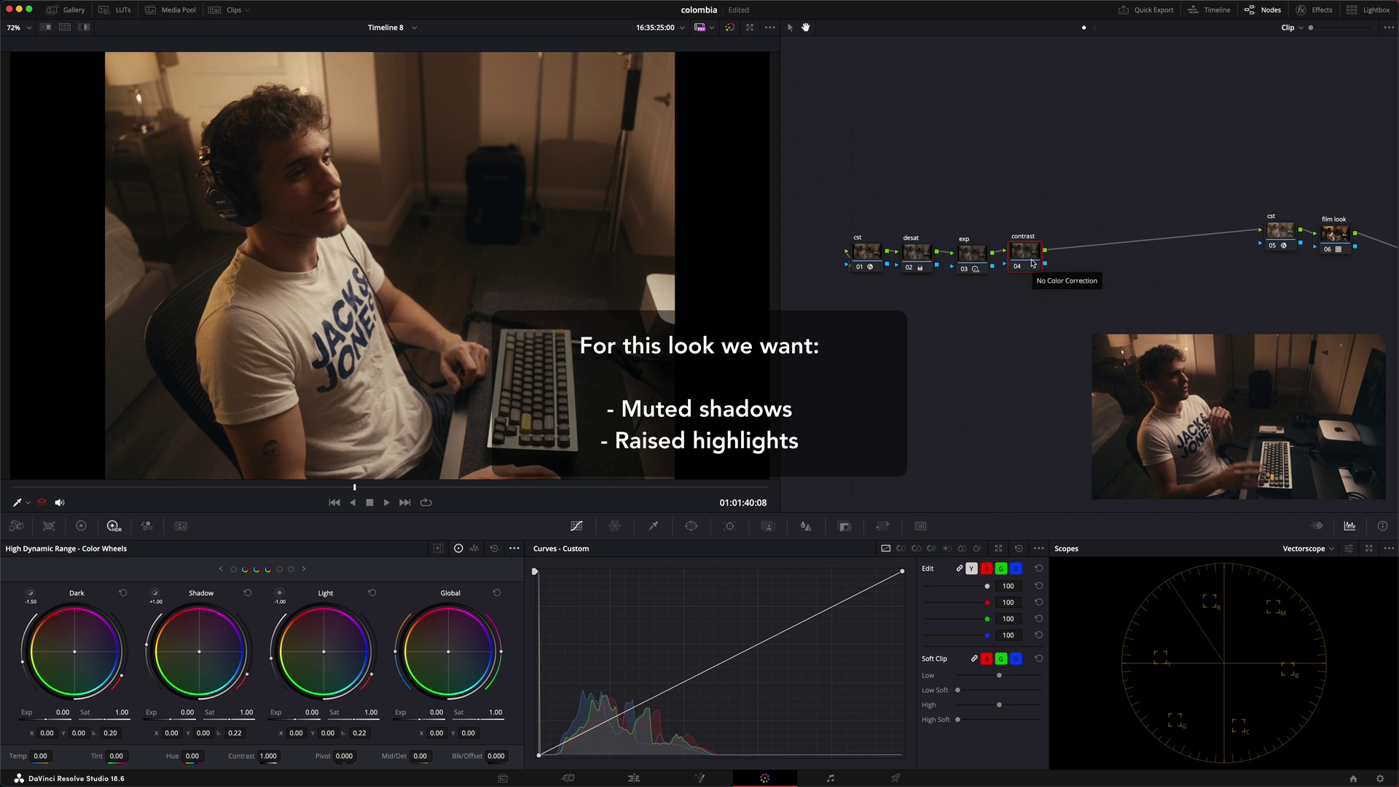
# Unlink the contrast node's curves, lift the black point, dip the shadows and raise the highlights
pyautogui.click(539, 755)
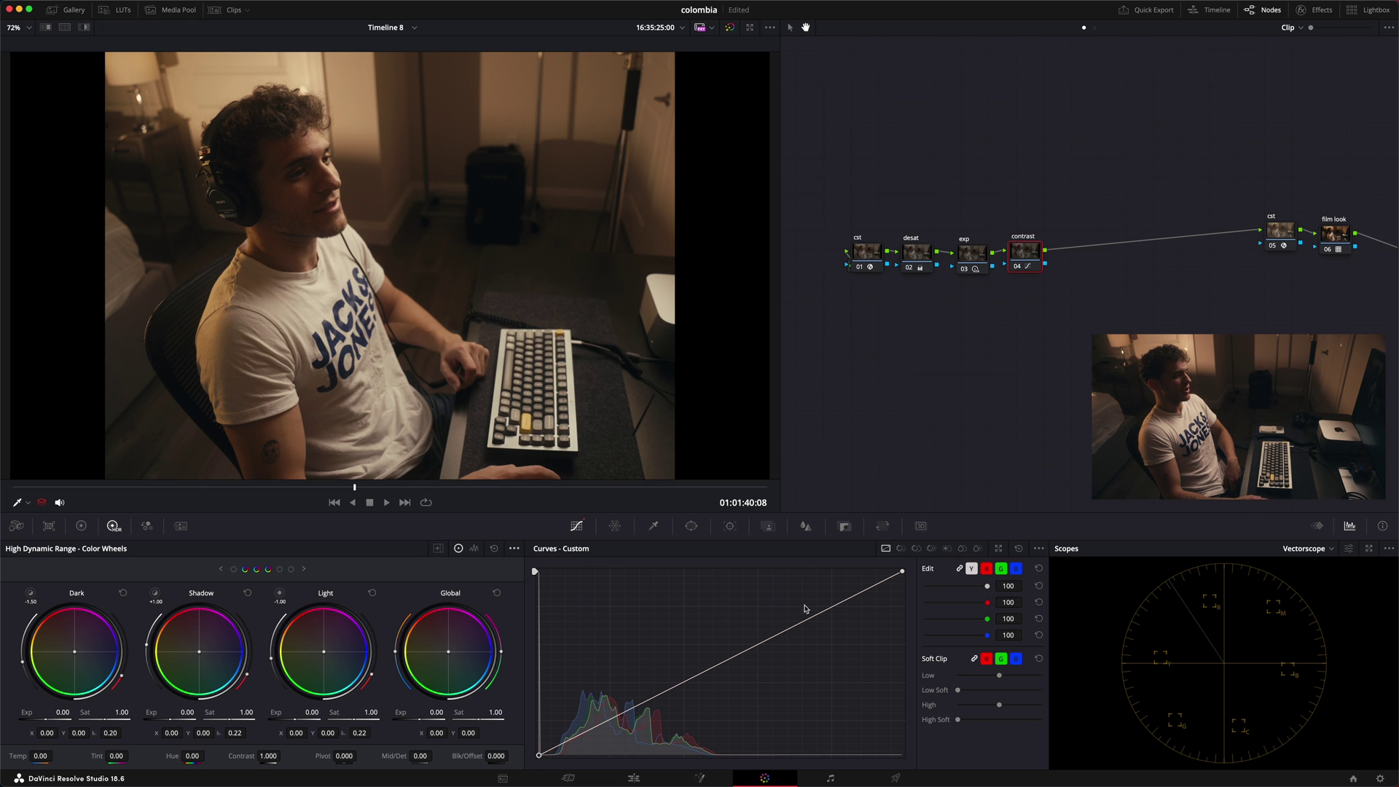
pyautogui.click(960, 569)
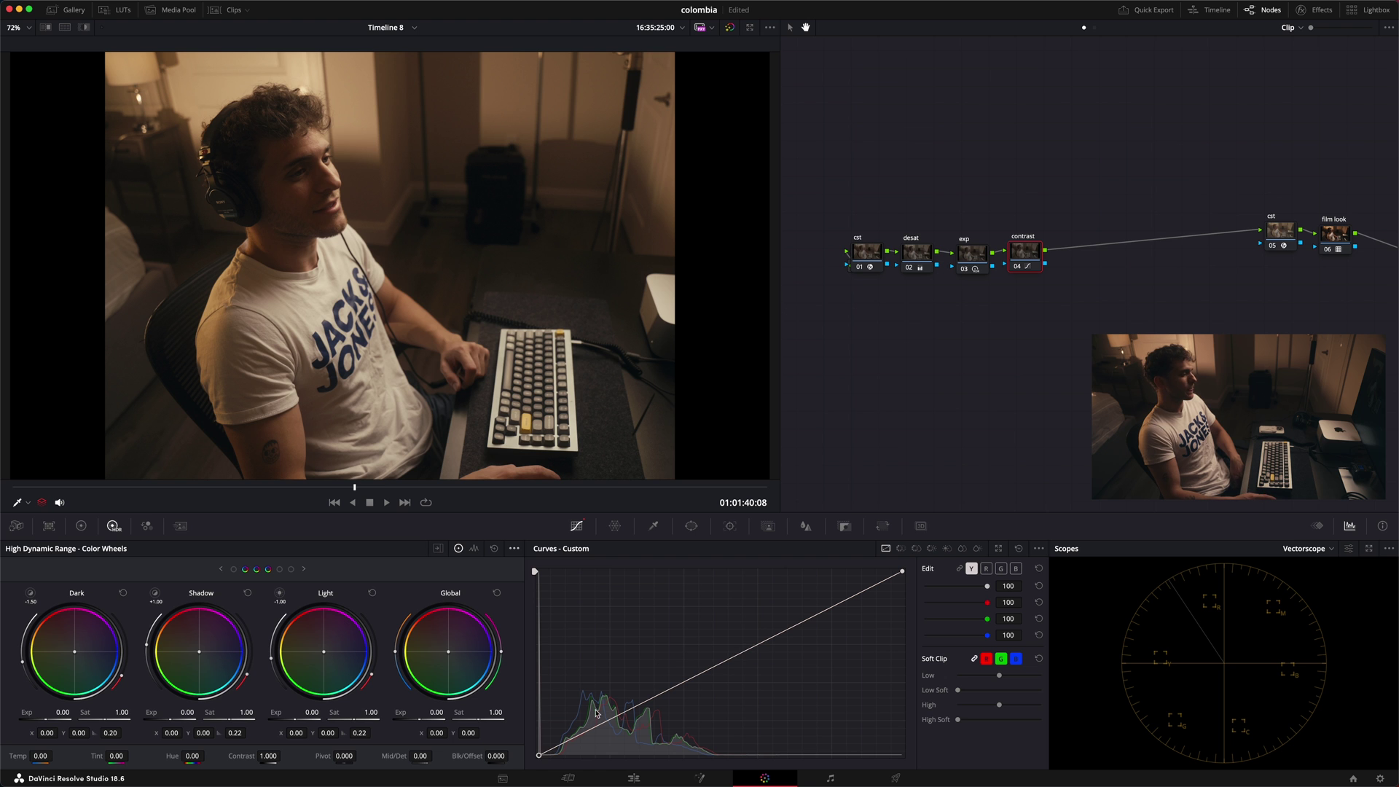
pyautogui.moveTo(540, 758); pyautogui.dragTo(538, 743)
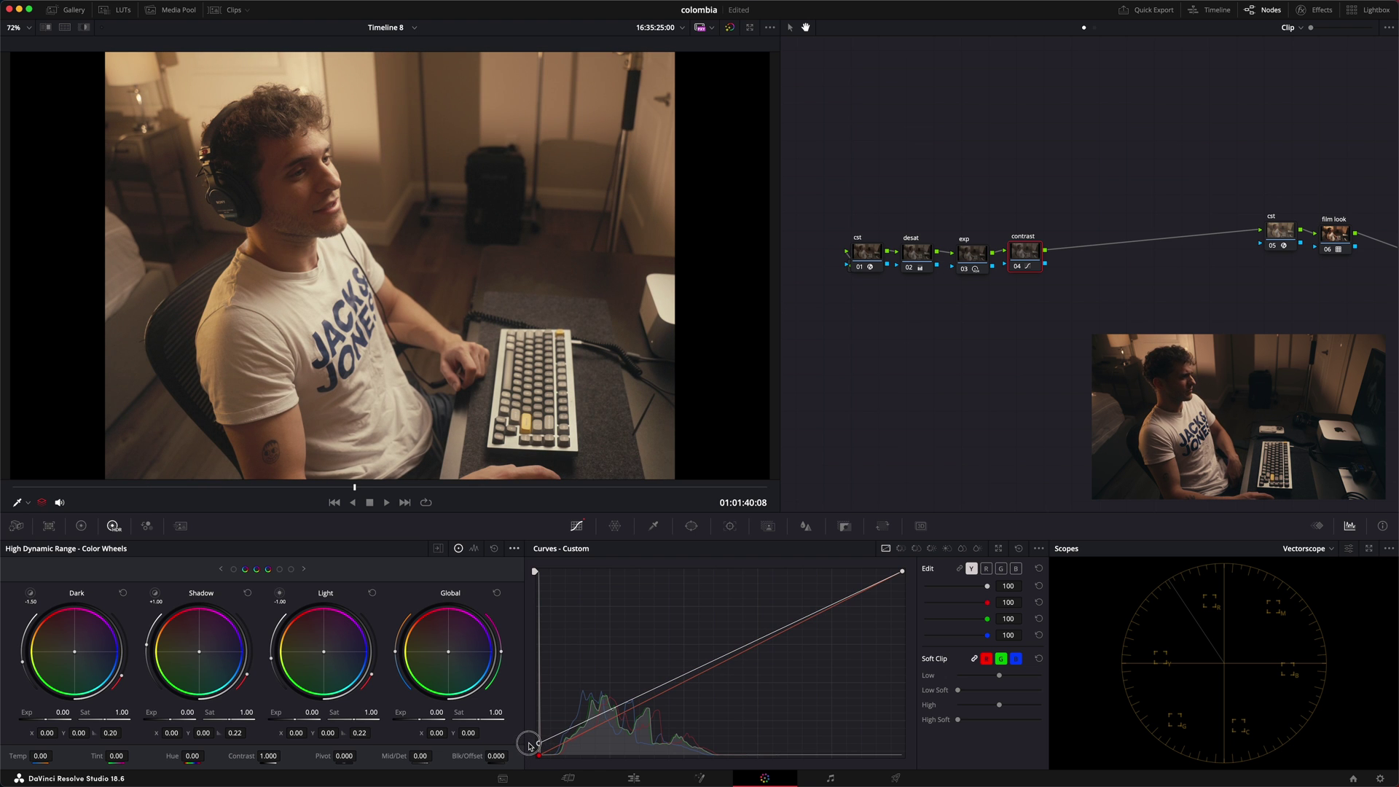
pyautogui.moveTo(618, 710); pyautogui.dragTo(626, 713)
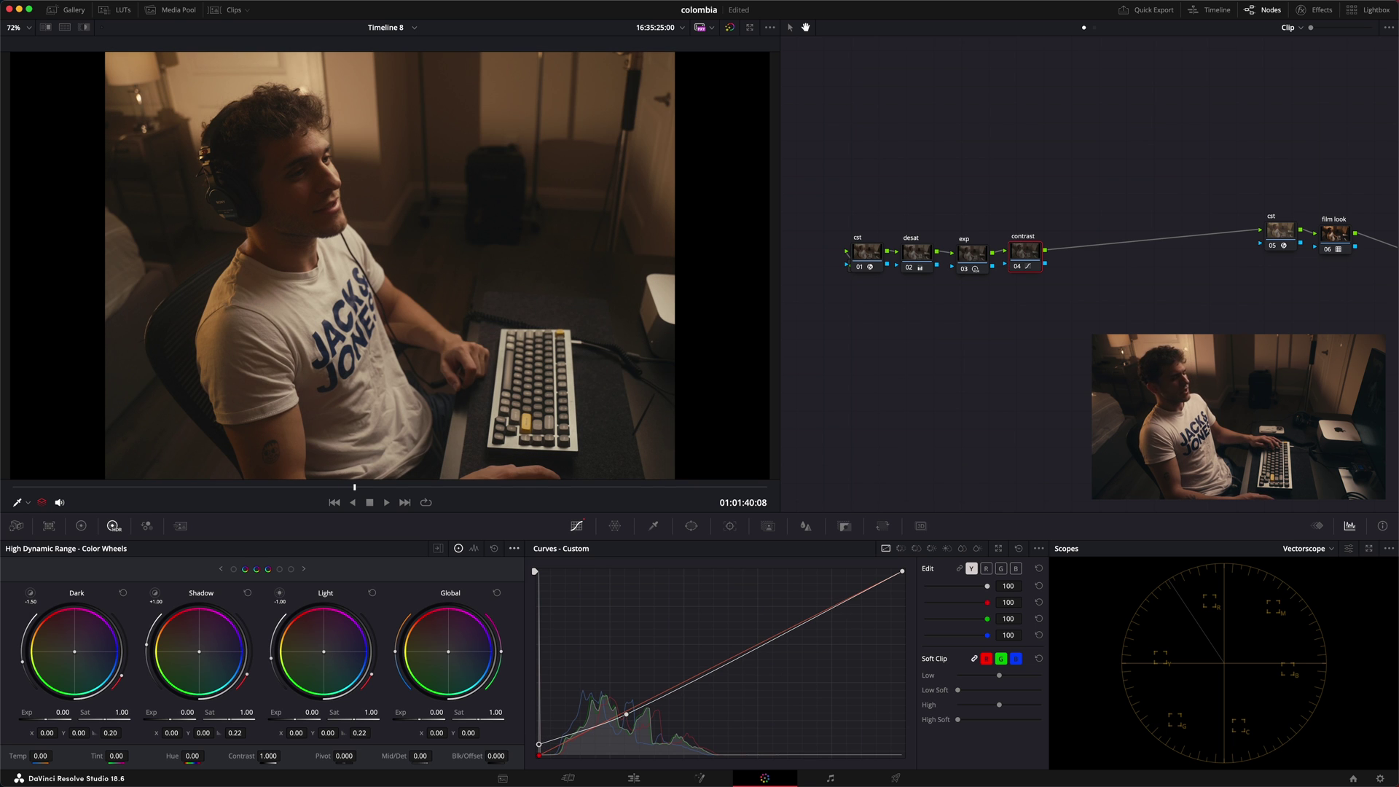
pyautogui.moveTo(841, 603); pyautogui.dragTo(834, 597)
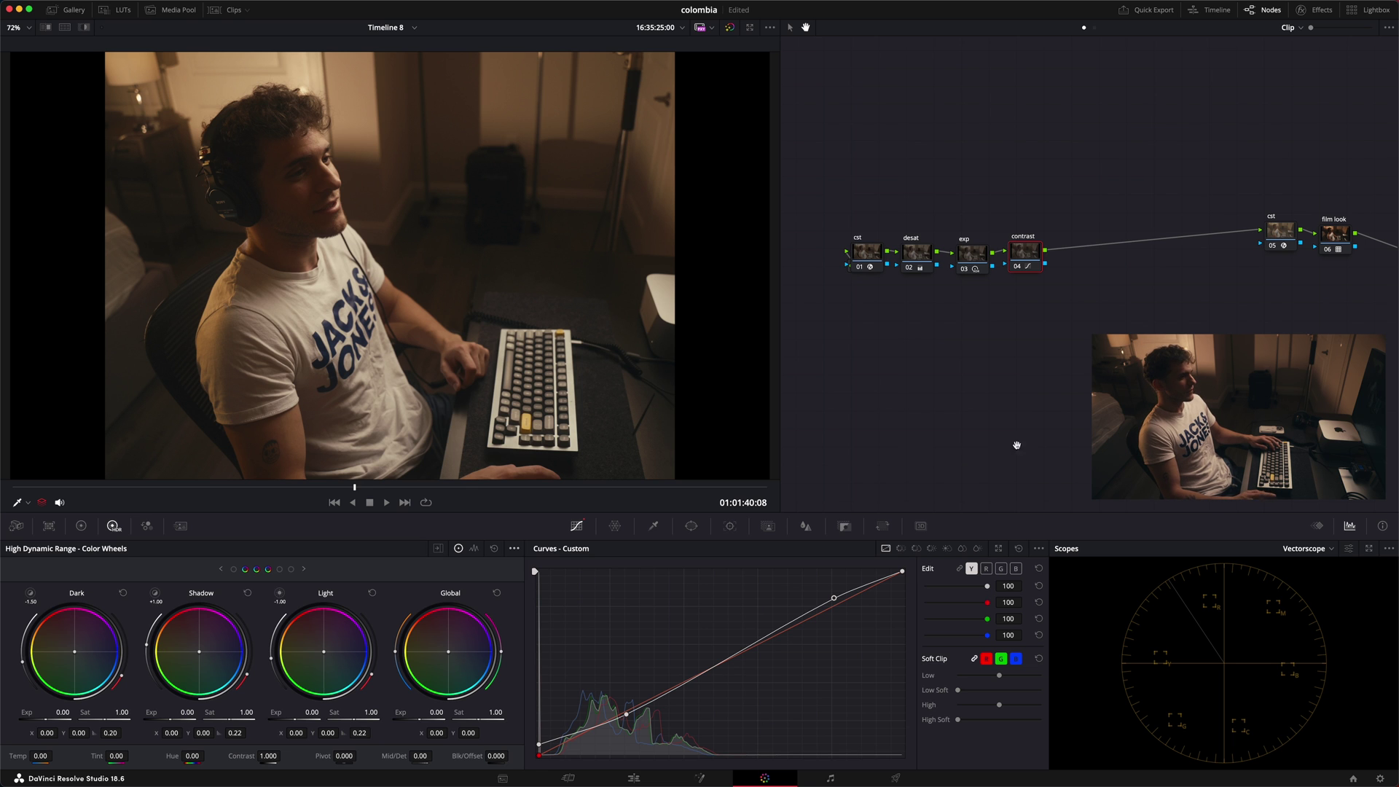
# Add serial node 05 labelled 'look' and show the Lift/Gamma/Gain/Offset wheels
pyautogui.hotkey('alt', 's')
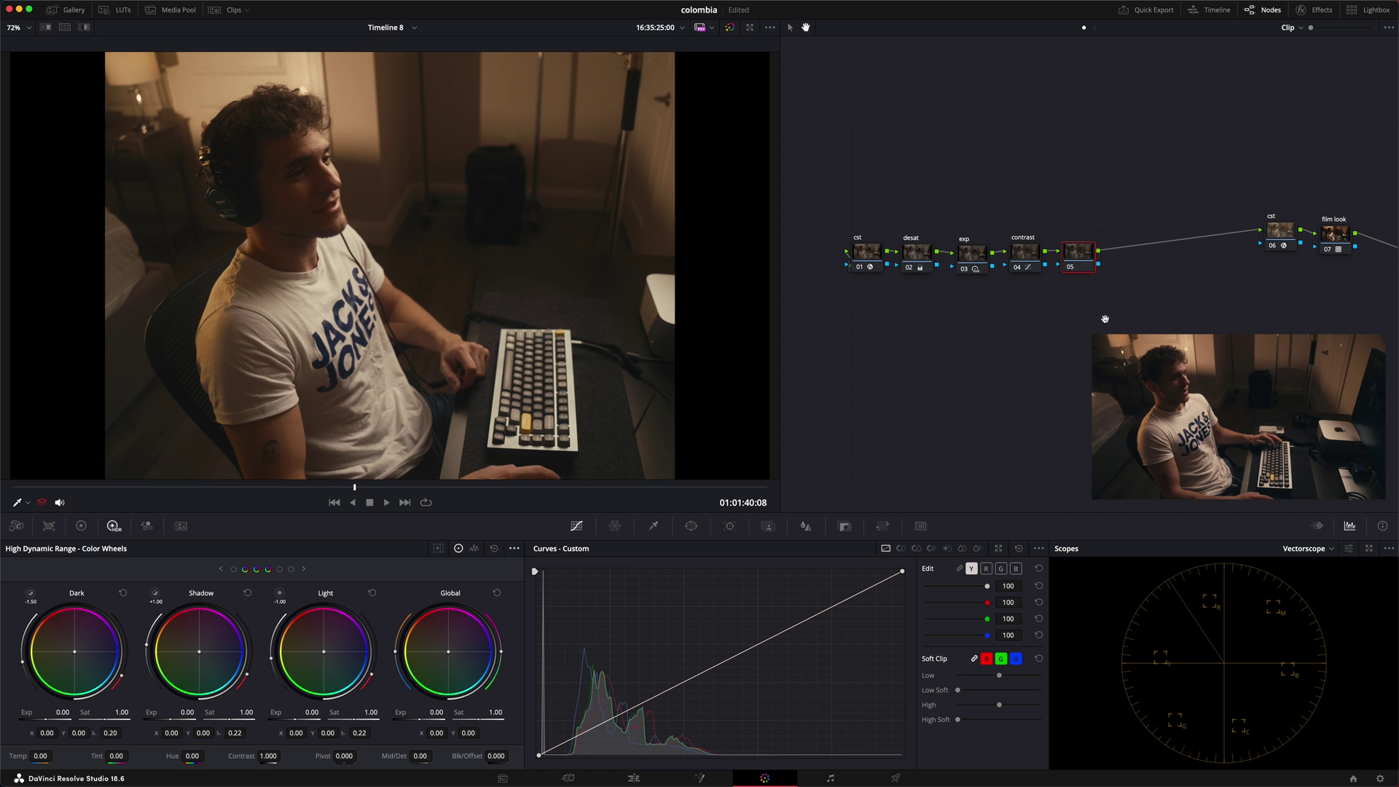
pyautogui.rightClick(1084, 267)
pyautogui.click(1125, 277)
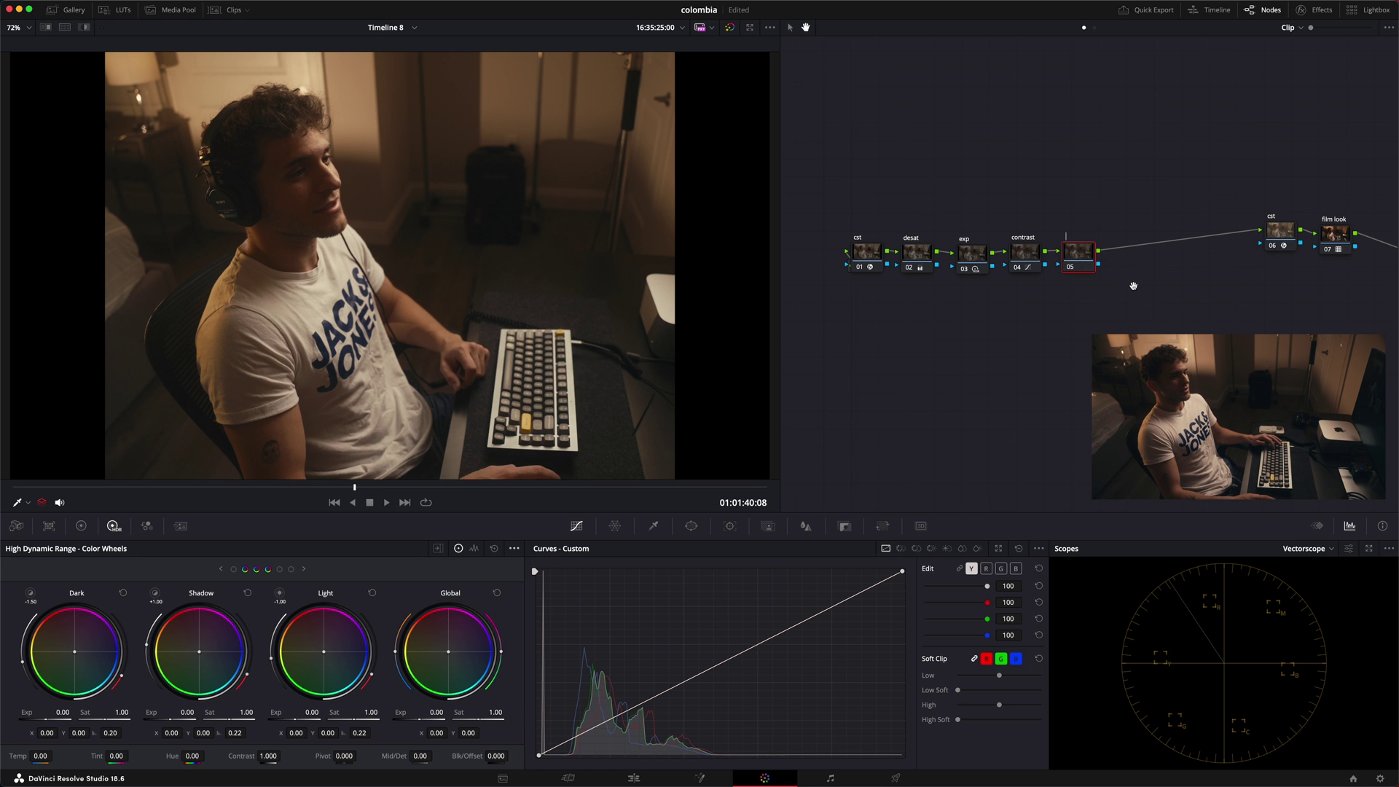
pyautogui.write('look')
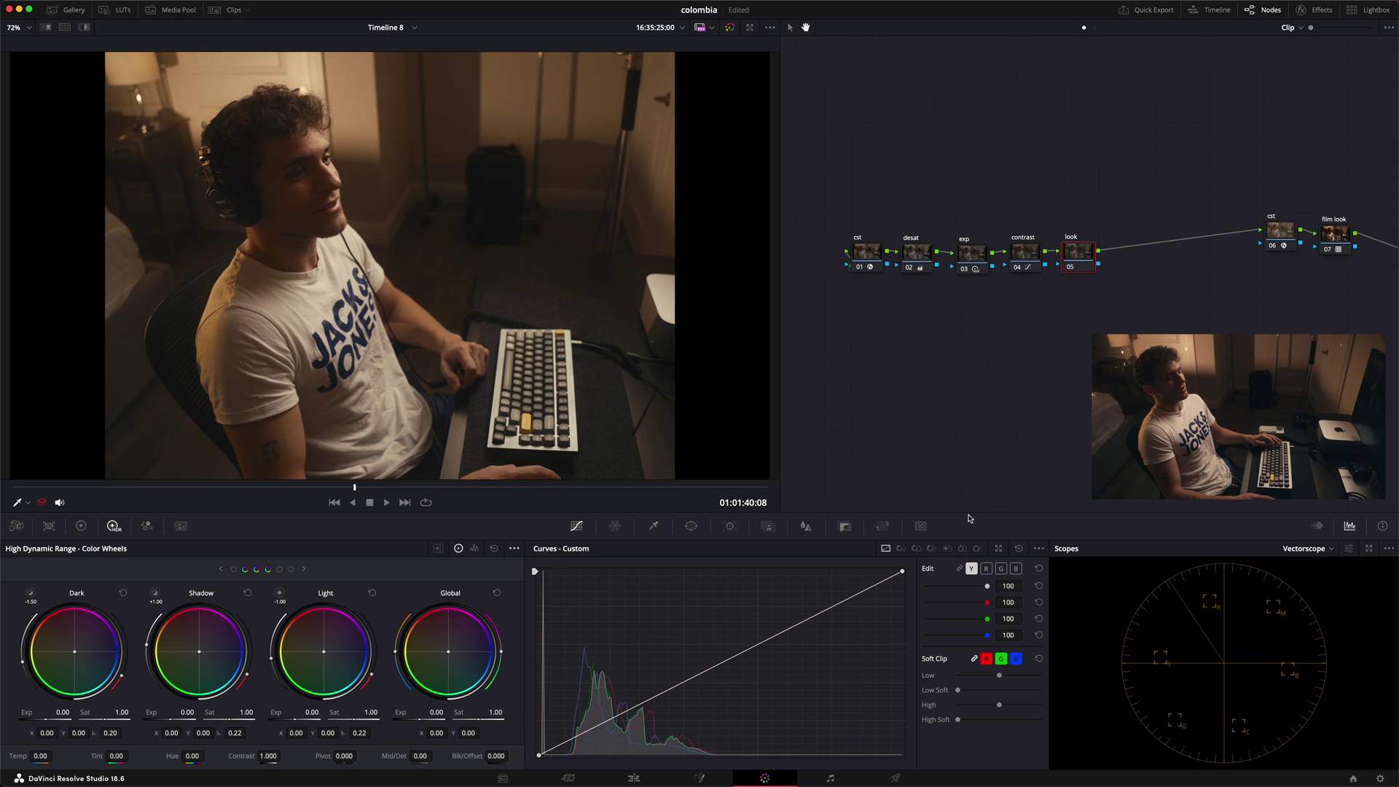
pyautogui.click(81, 526)
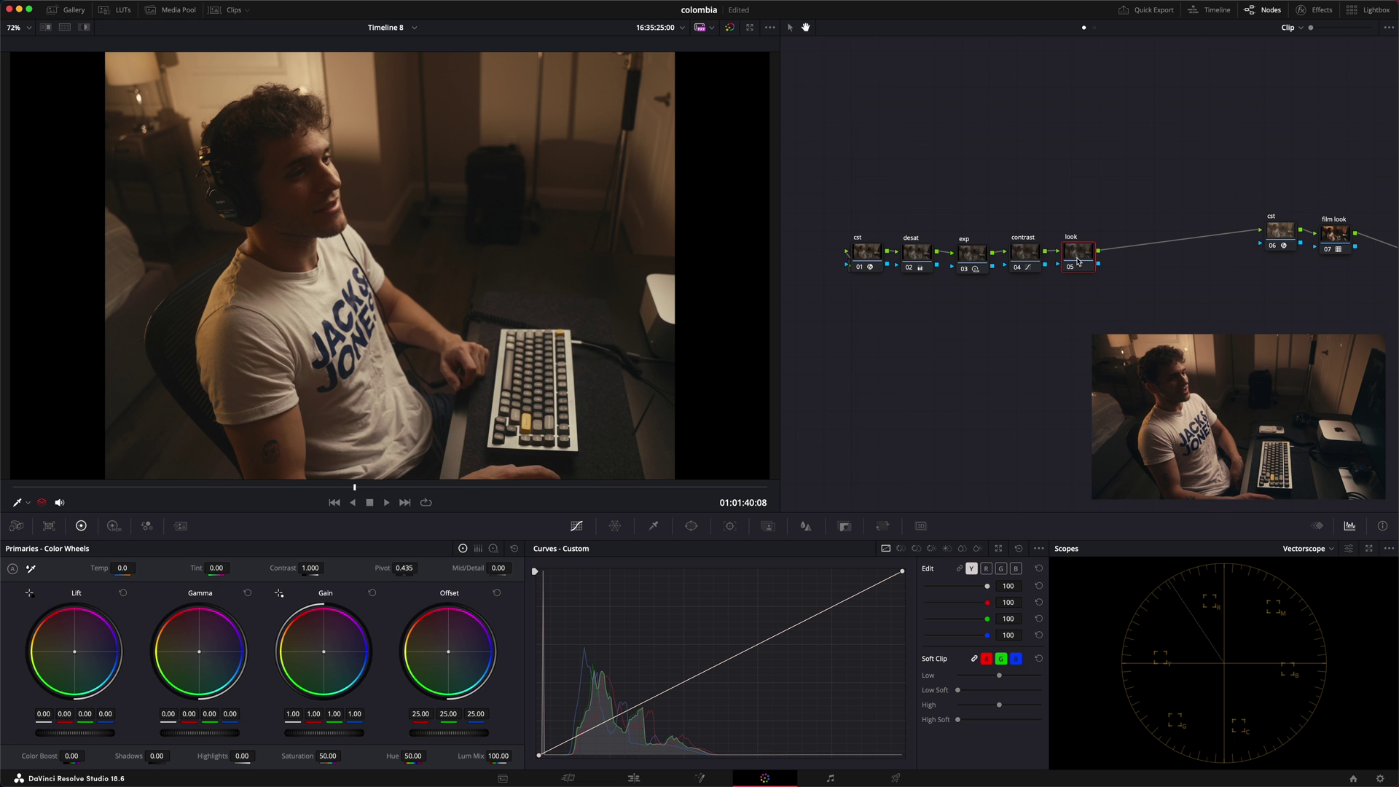
# Cool the look node's lift (red -0.01, blue 0.01) and warm its gamma (red 0.02, blue -0.02)
pyautogui.moveTo(1078, 261); pyautogui.dragTo(1078, 259)
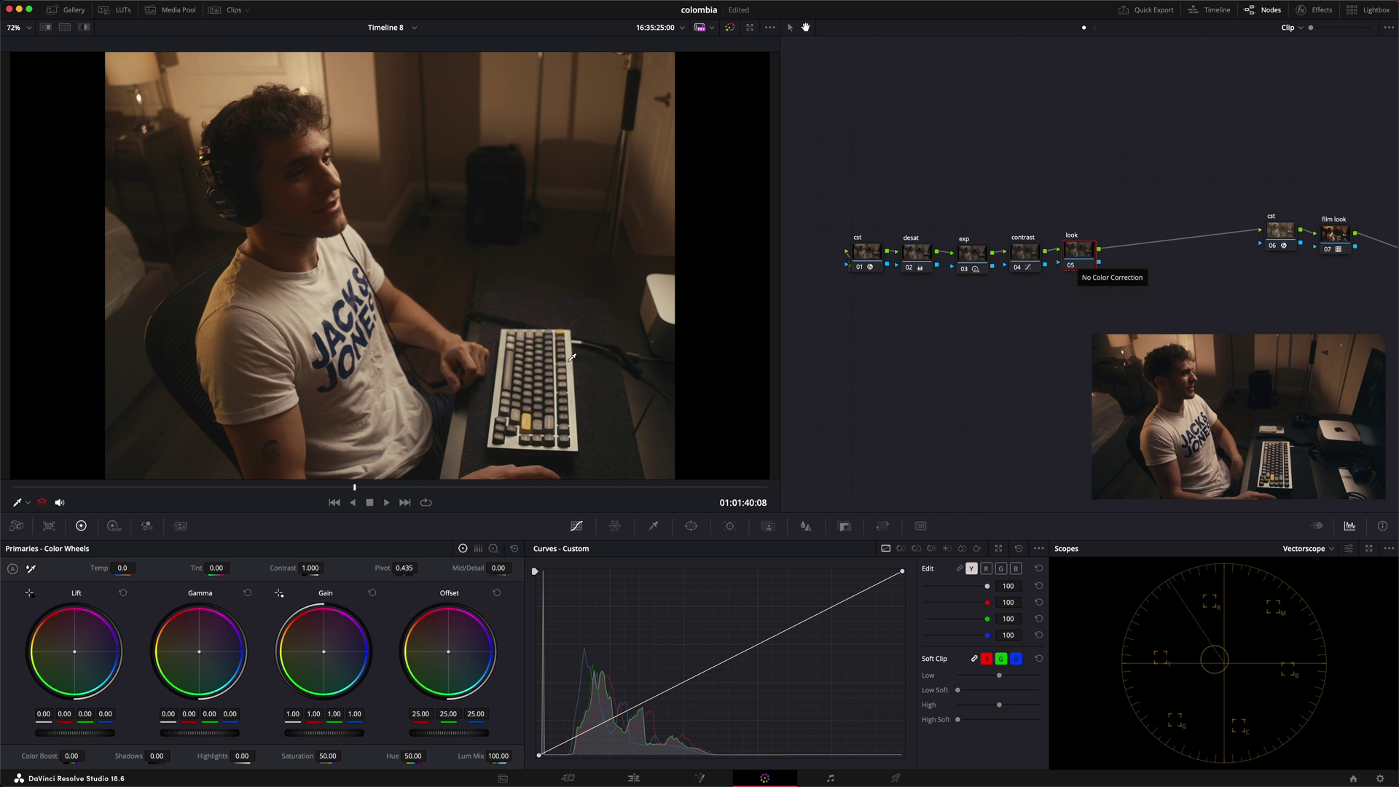
pyautogui.moveTo(113, 604)
pyautogui.mouseDown()
pyautogui.moveTo(134, 617)
pyautogui.moveTo(116, 605)
pyautogui.mouseUp()
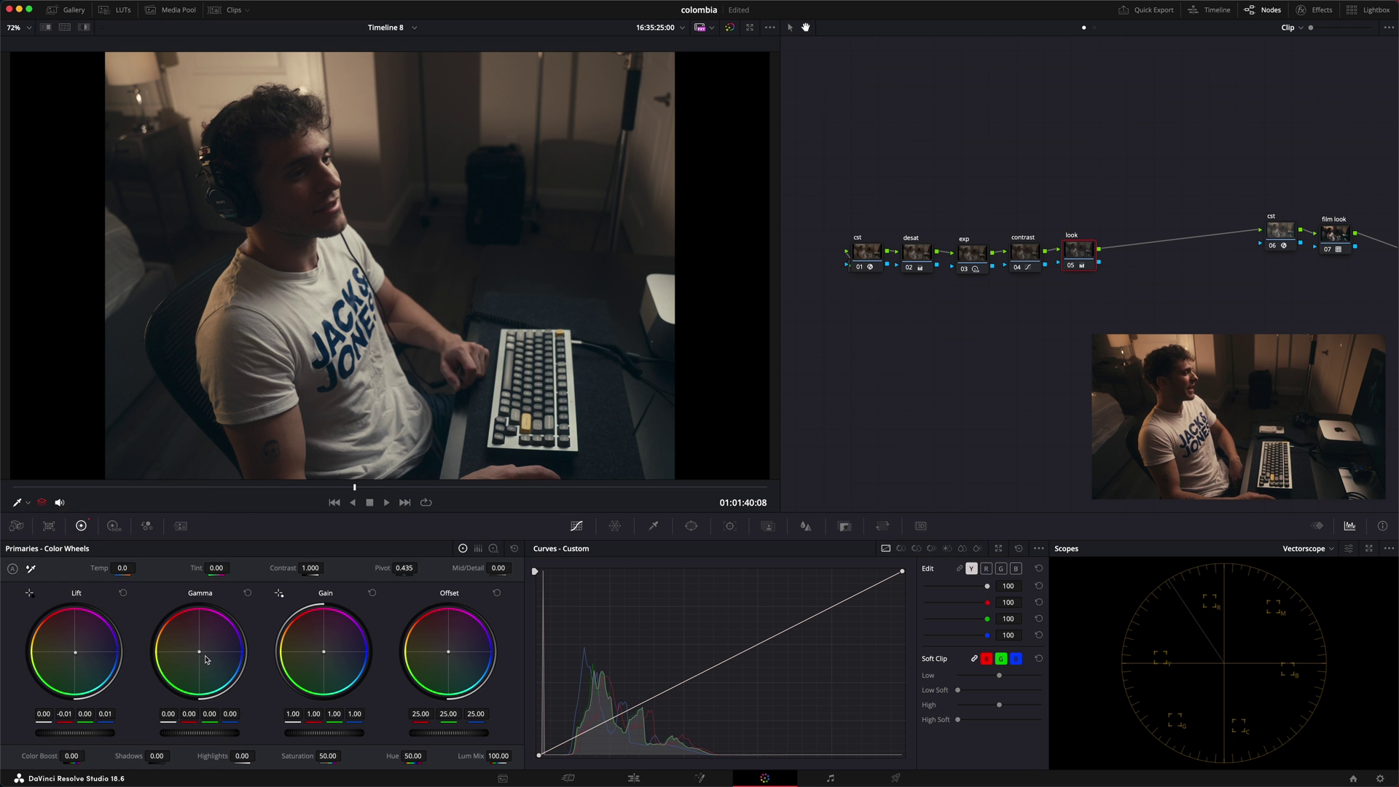
pyautogui.moveTo(201, 658); pyautogui.dragTo(147, 563)
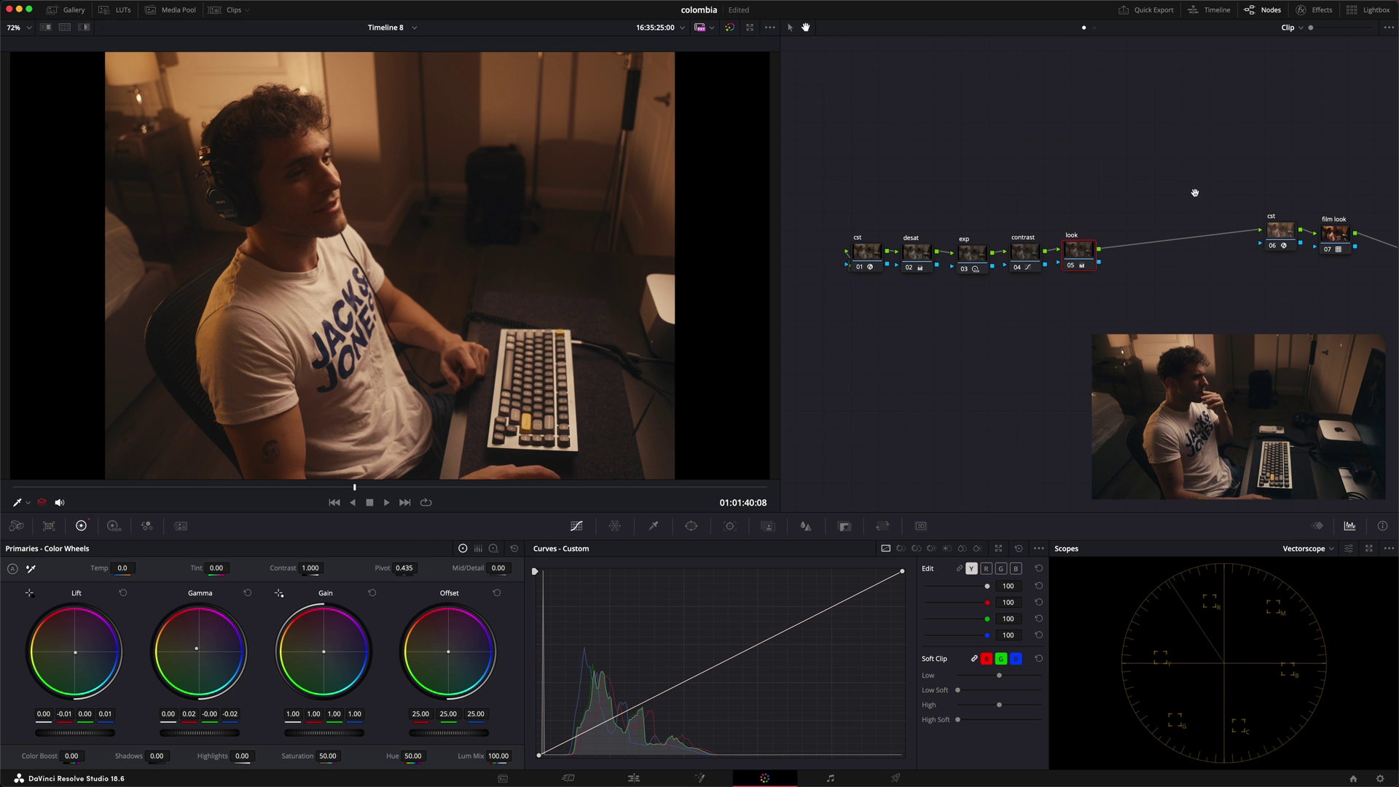
# Raise the contrast curve's highlights slightly more and nudge the look node's lift toward blue
pyautogui.click(1037, 260)
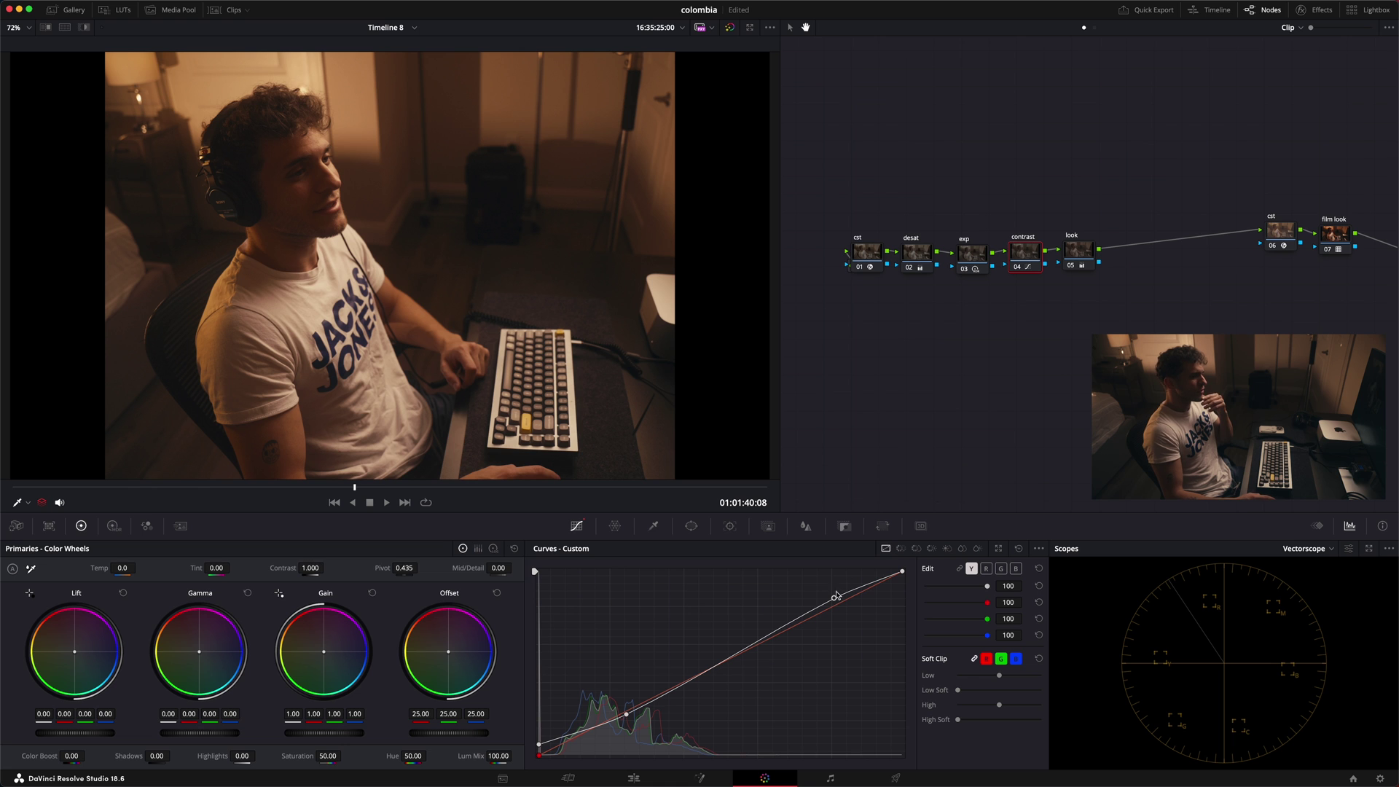
pyautogui.moveTo(836, 595); pyautogui.dragTo(833, 598)
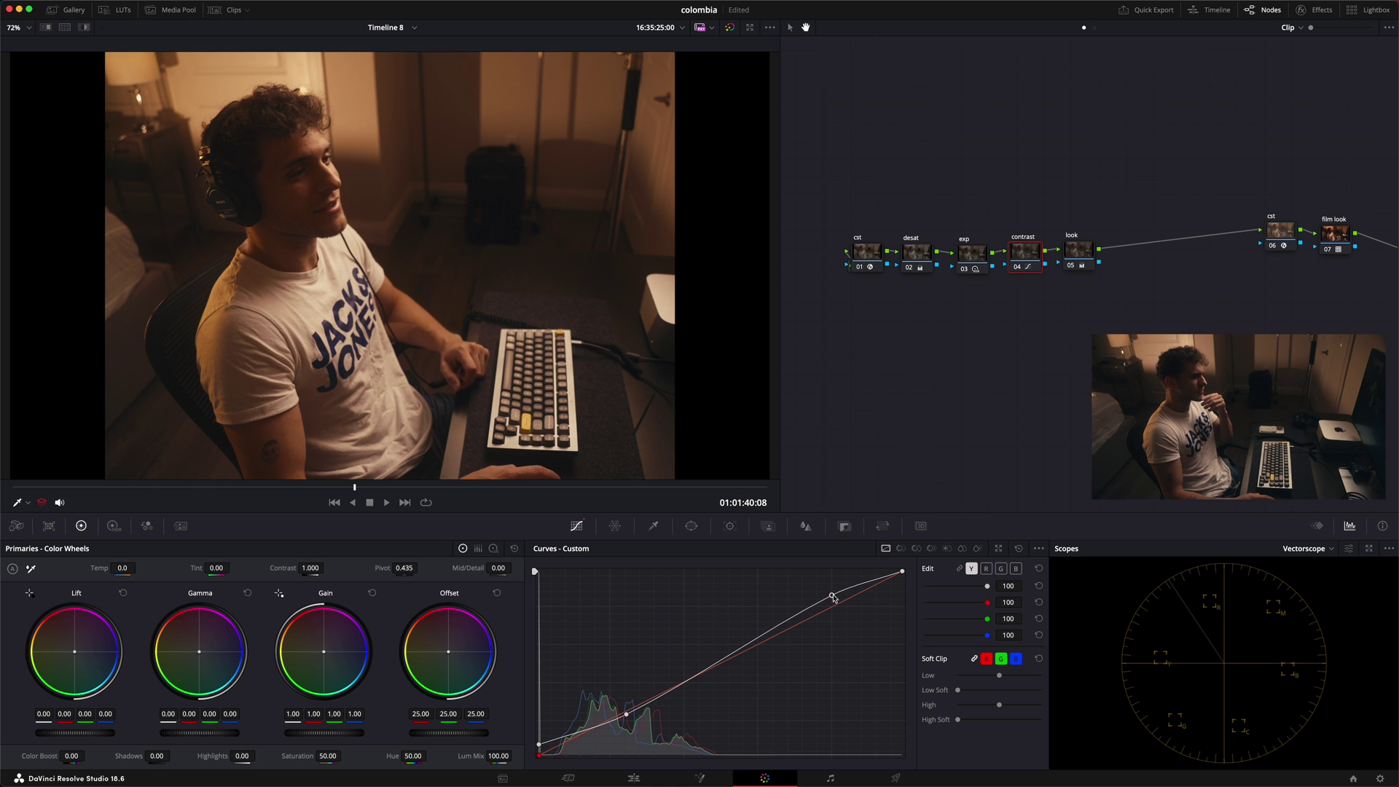
pyautogui.moveTo(1081, 262); pyautogui.dragTo(1076, 271)
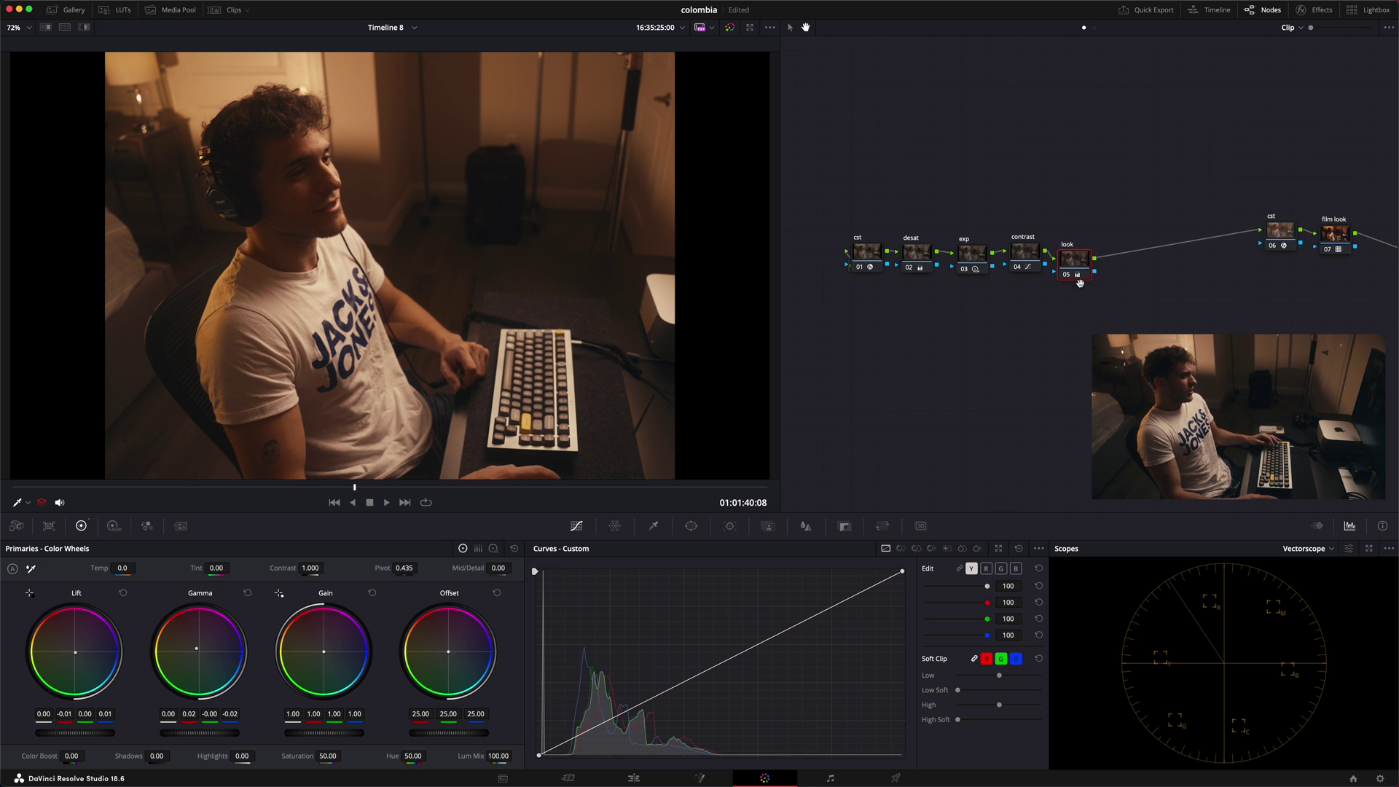
pyautogui.moveTo(75, 657); pyautogui.dragTo(76, 654)
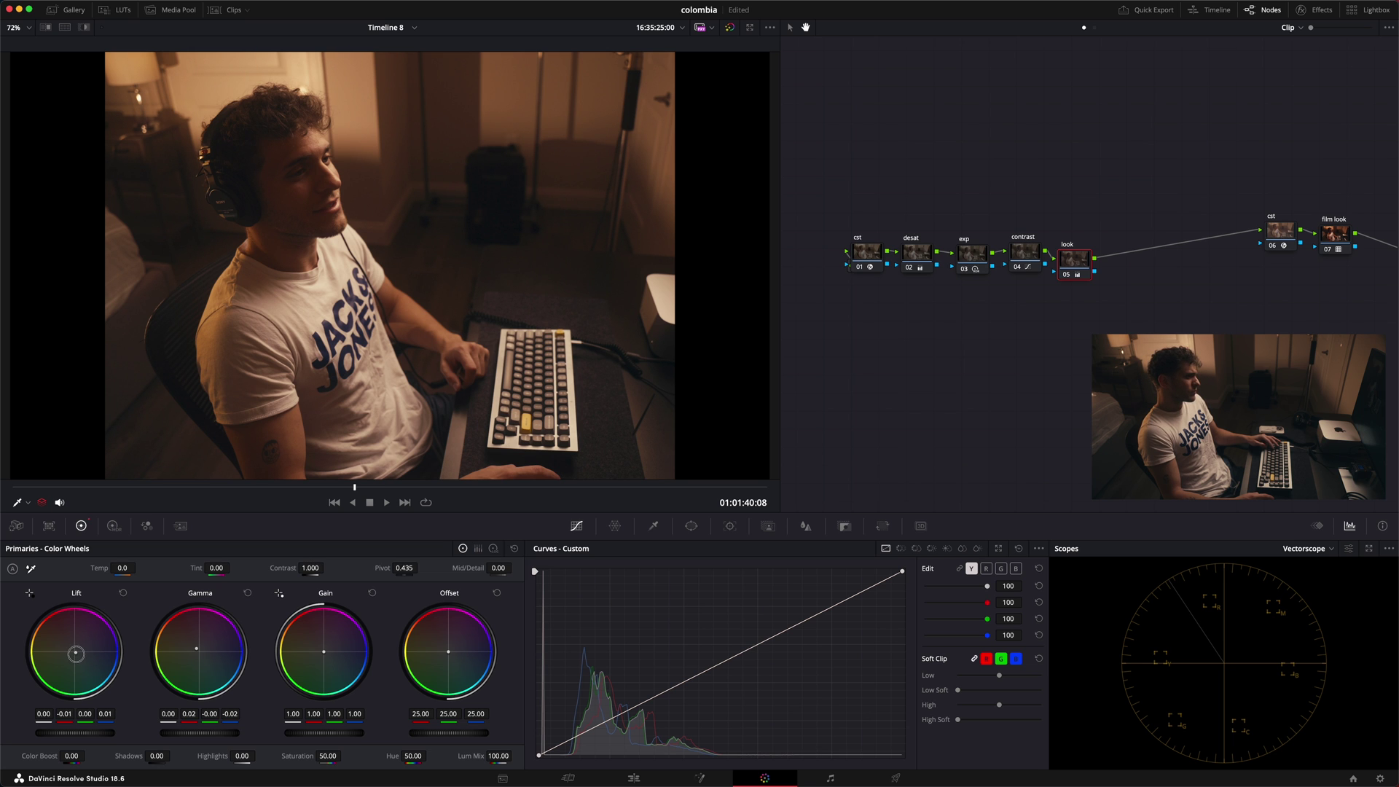
# Toggle the look node off and on to compare, then align it with the other nodes
pyautogui.press('super+d')
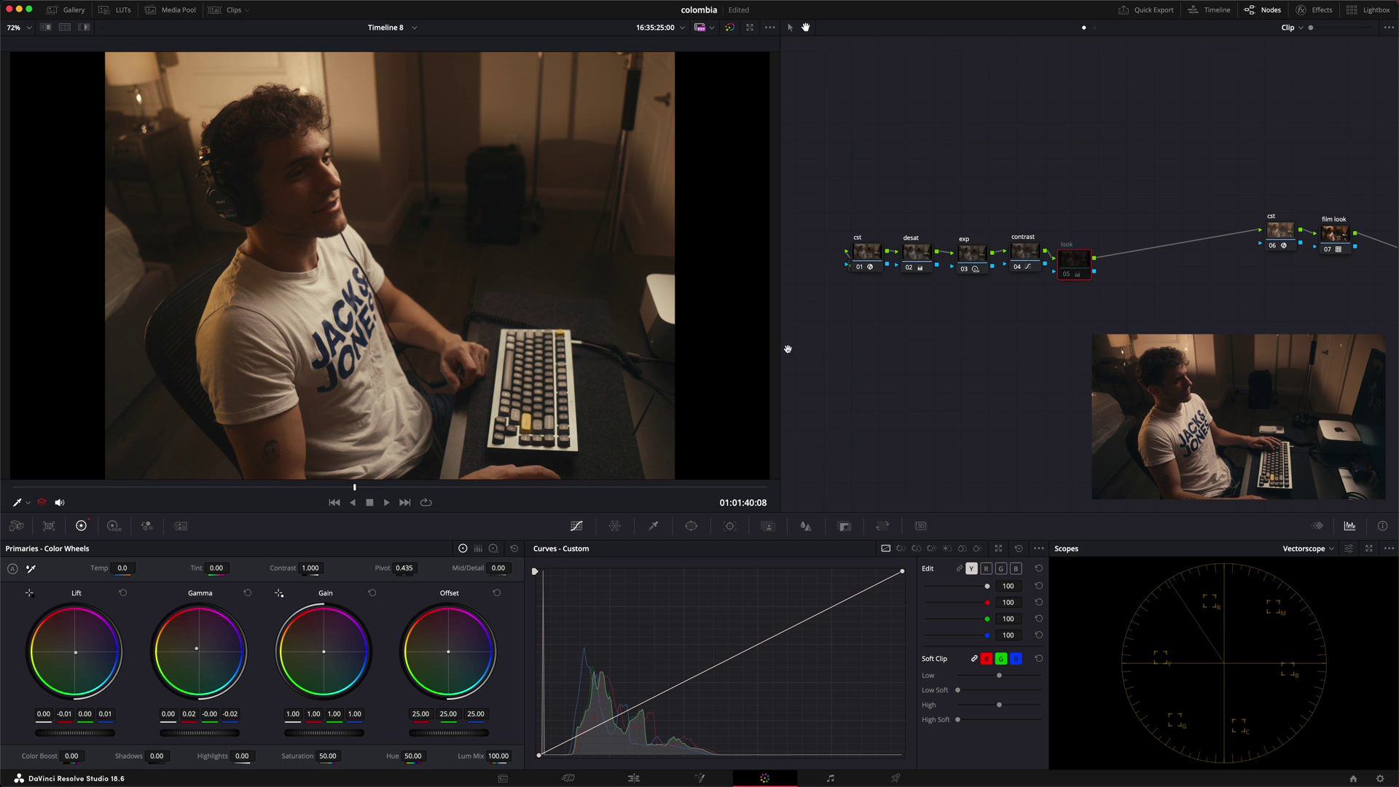
pyautogui.press('super+d')
pyautogui.press('super+d')
pyautogui.press('super+d')
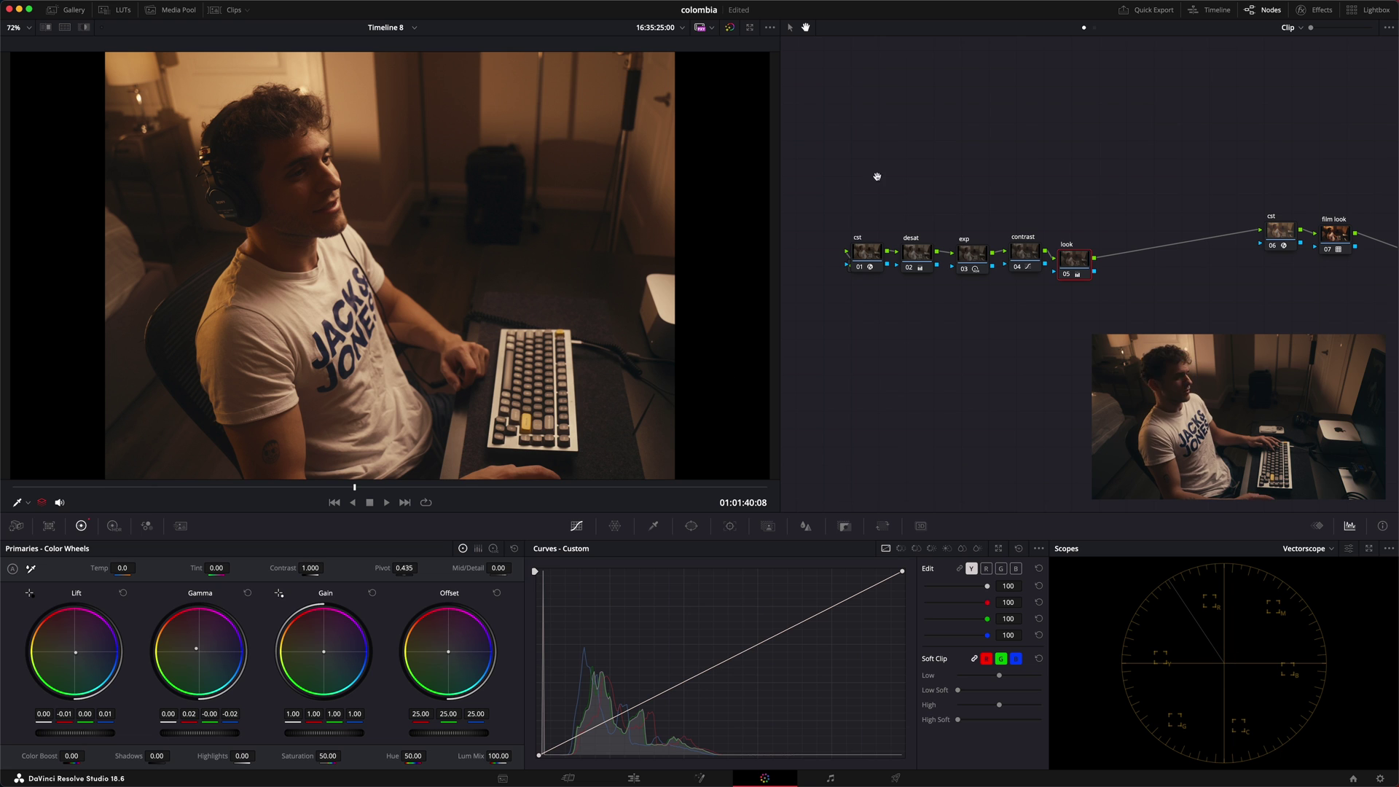
pyautogui.moveTo(1080, 274); pyautogui.dragTo(1071, 262)
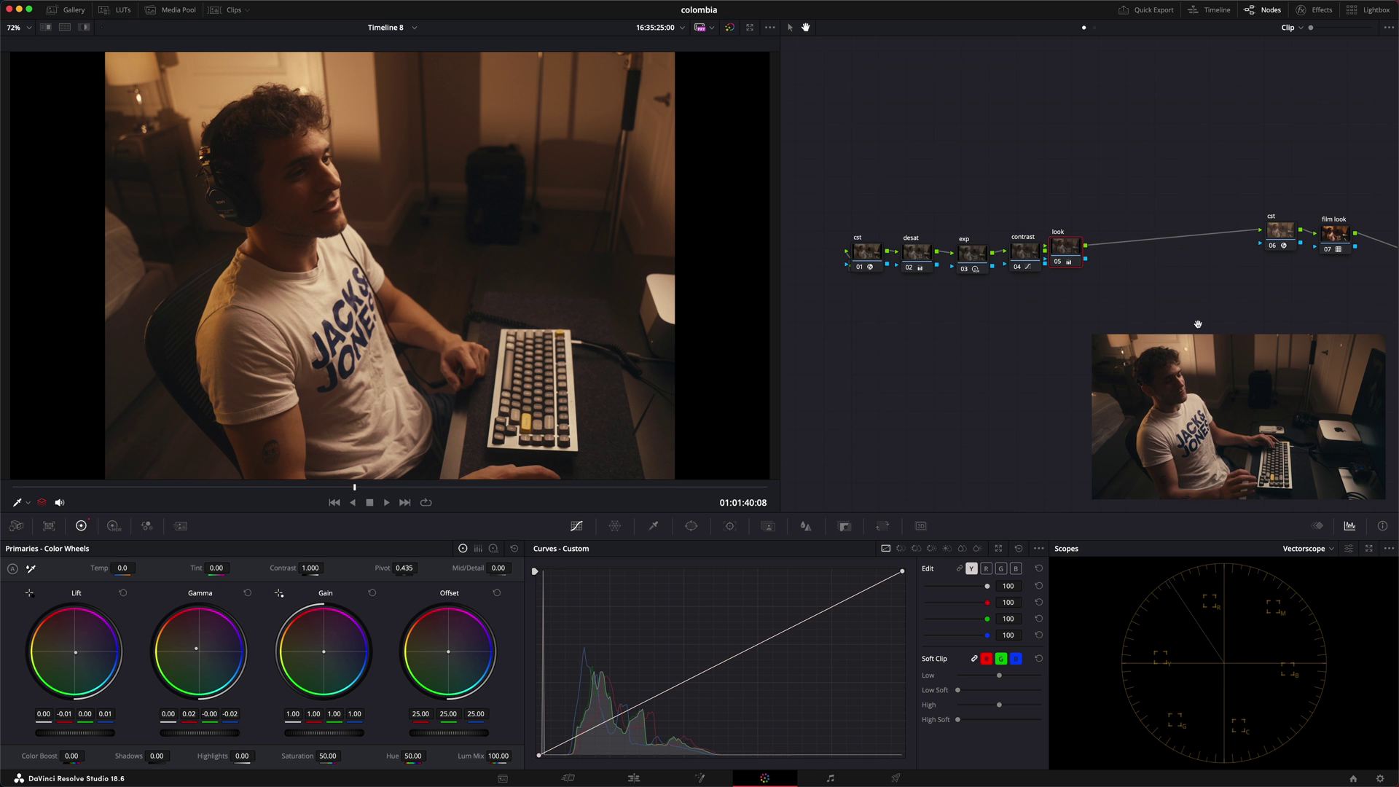
pyautogui.moveTo(1065, 251); pyautogui.dragTo(1068, 254)
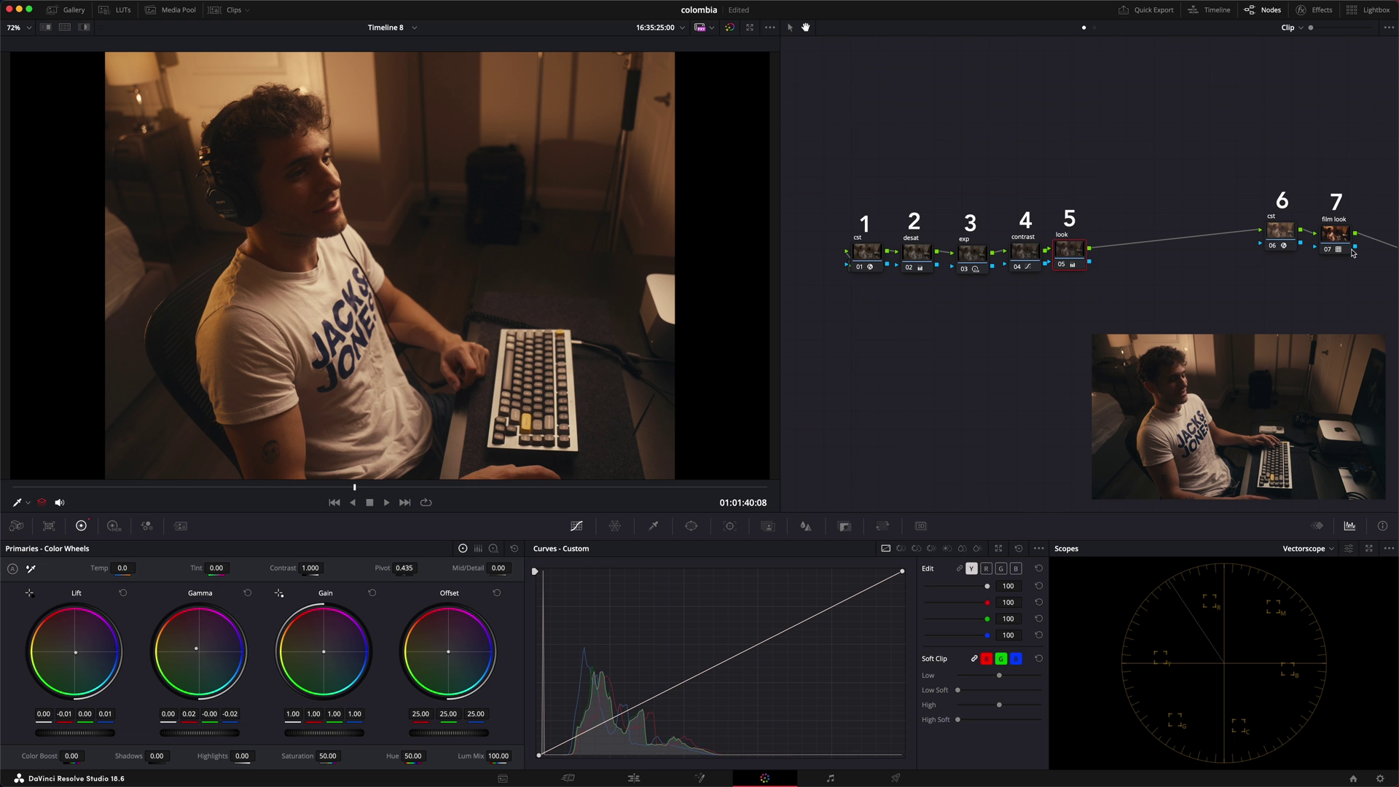
# After the look node, add two serial nodes and a parallel node joined by a mixer
pyautogui.click(1072, 253)
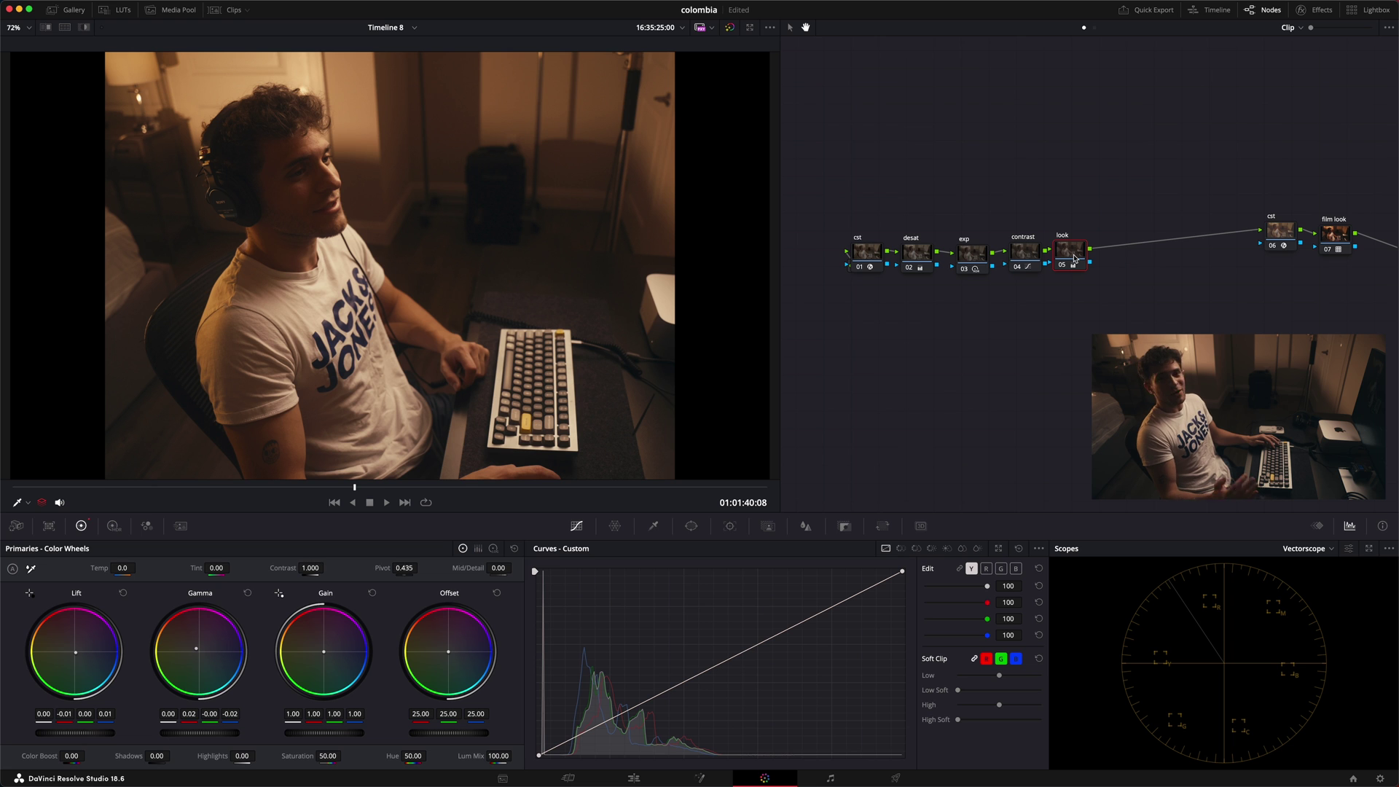
pyautogui.hotkey('alt', 's')
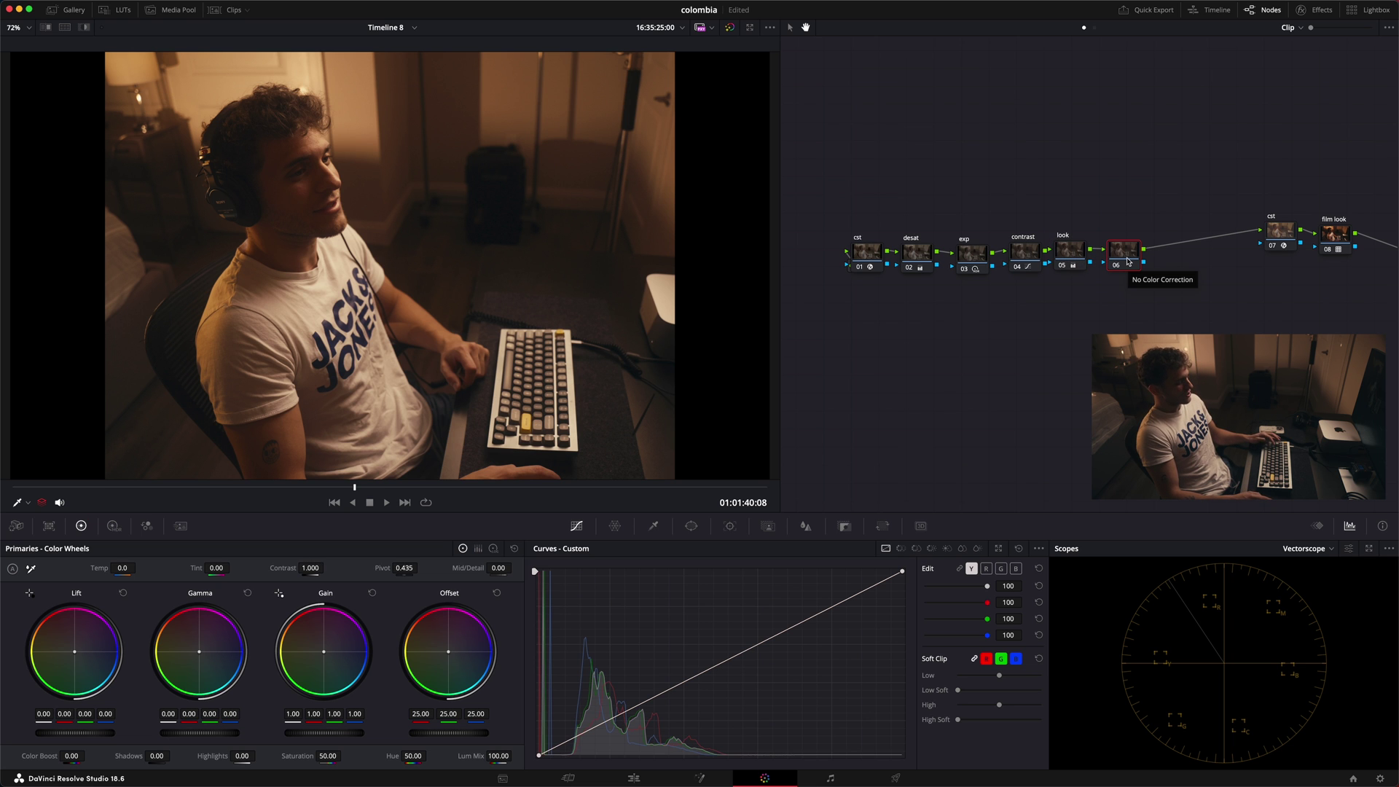
pyautogui.hotkey('alt', 's')
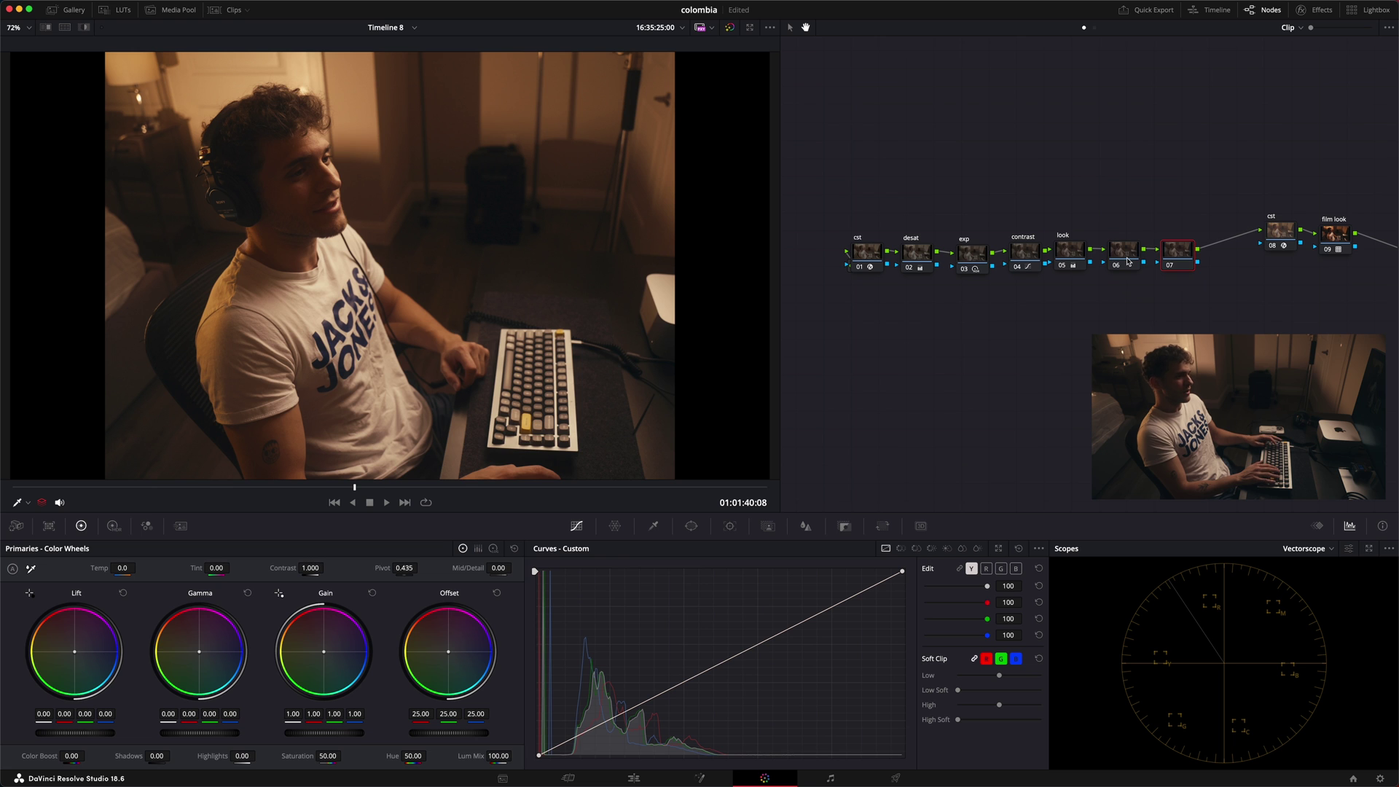
pyautogui.hotkey('alt', 'p')
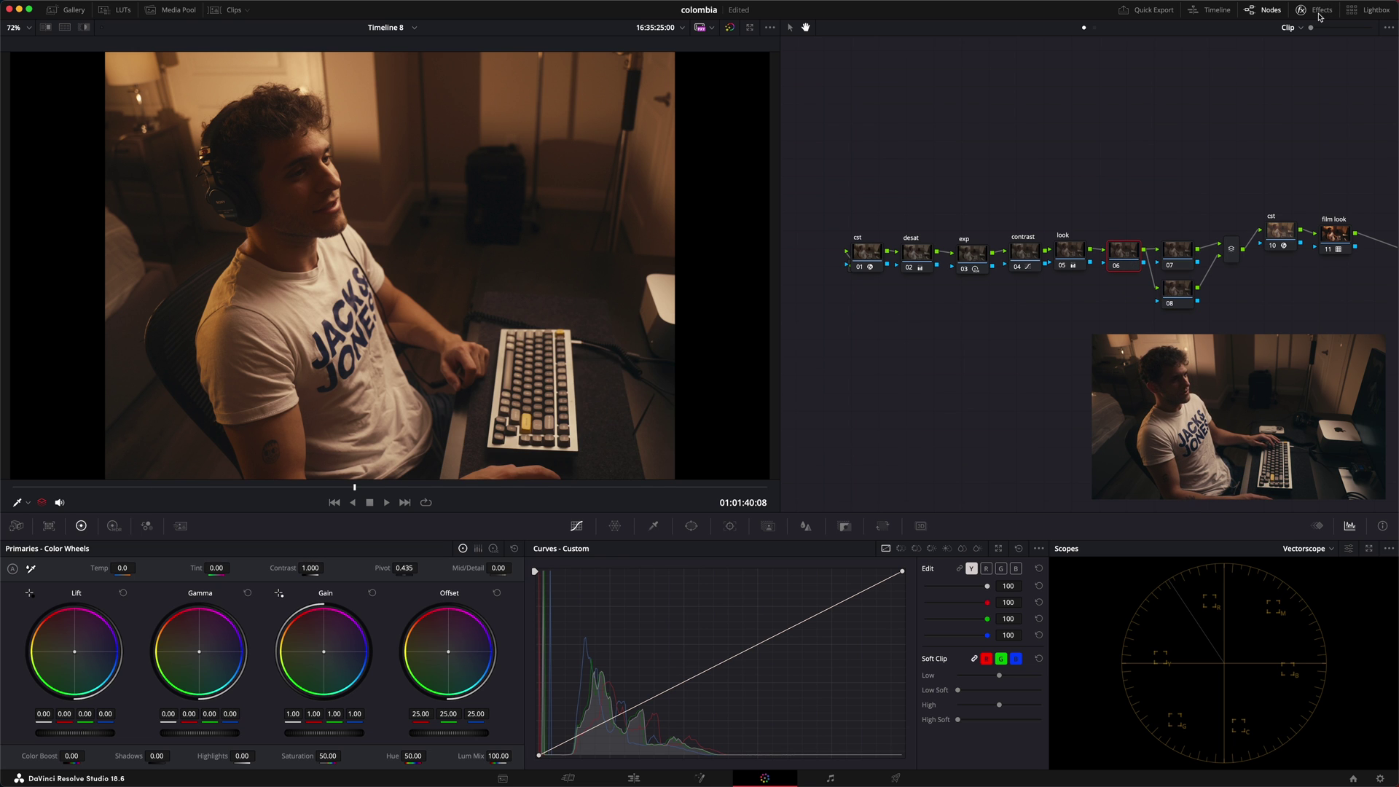
# Label node 06 'soft' and open the Effects Library with its search field ready
pyautogui.rightClick(1134, 253)
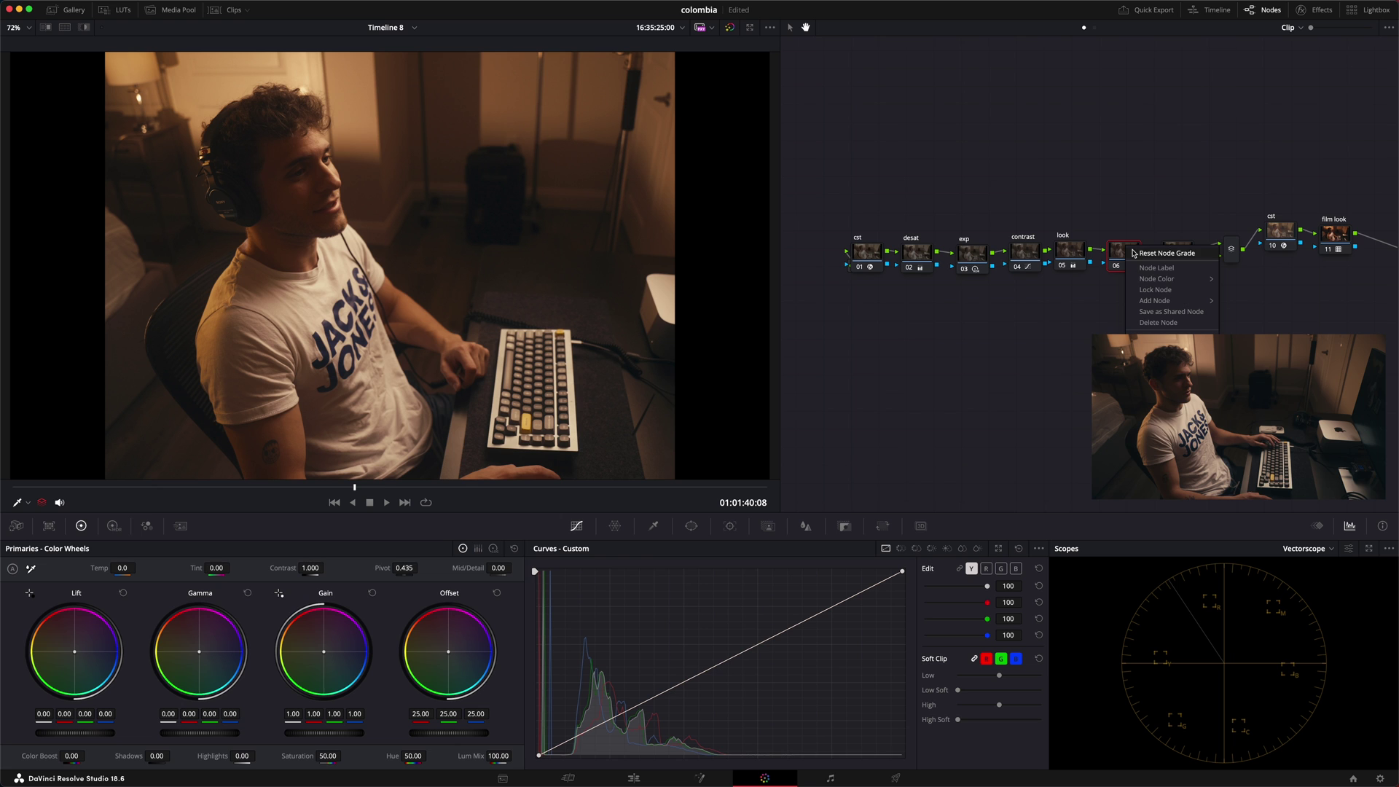
pyautogui.click(1172, 268)
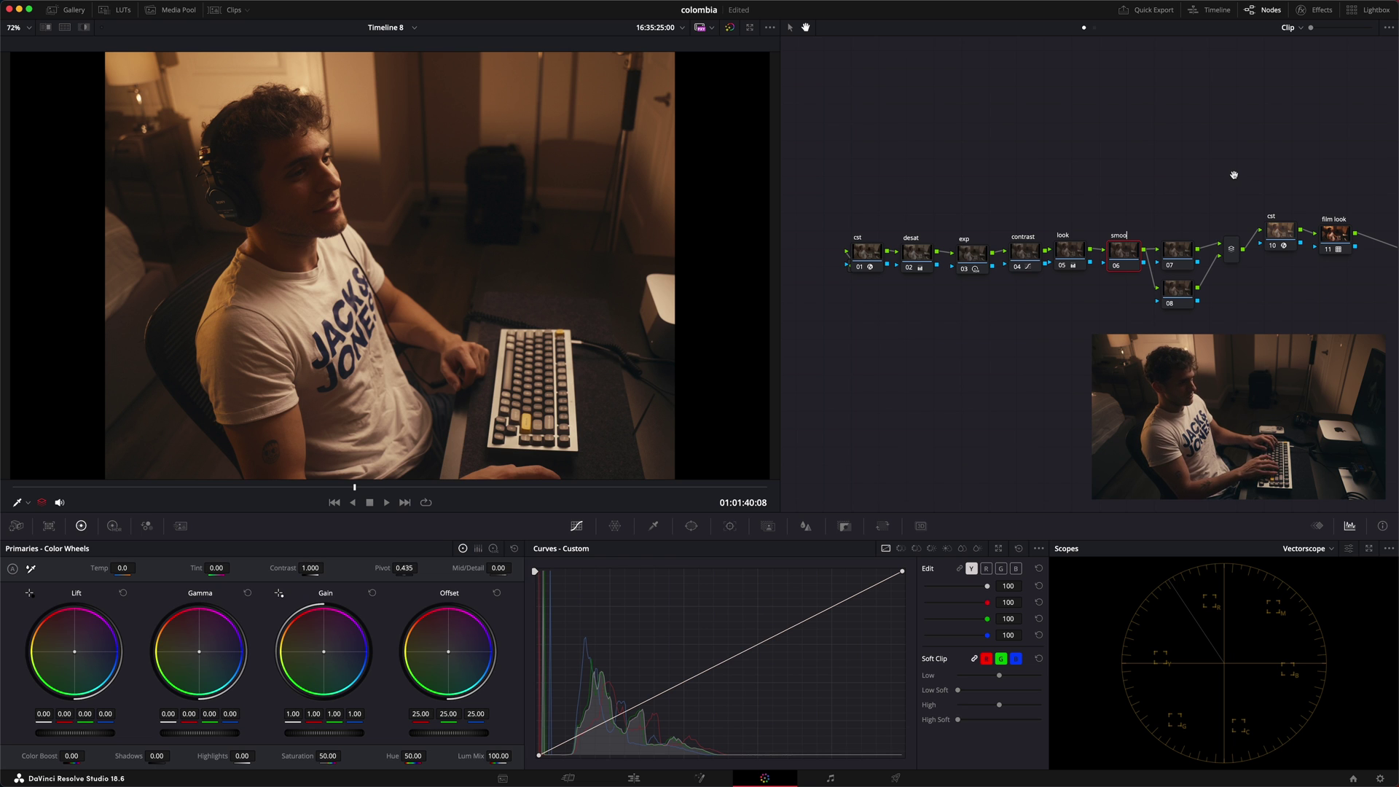
pyautogui.press('BackSpace')
pyautogui.press('BackSpace')
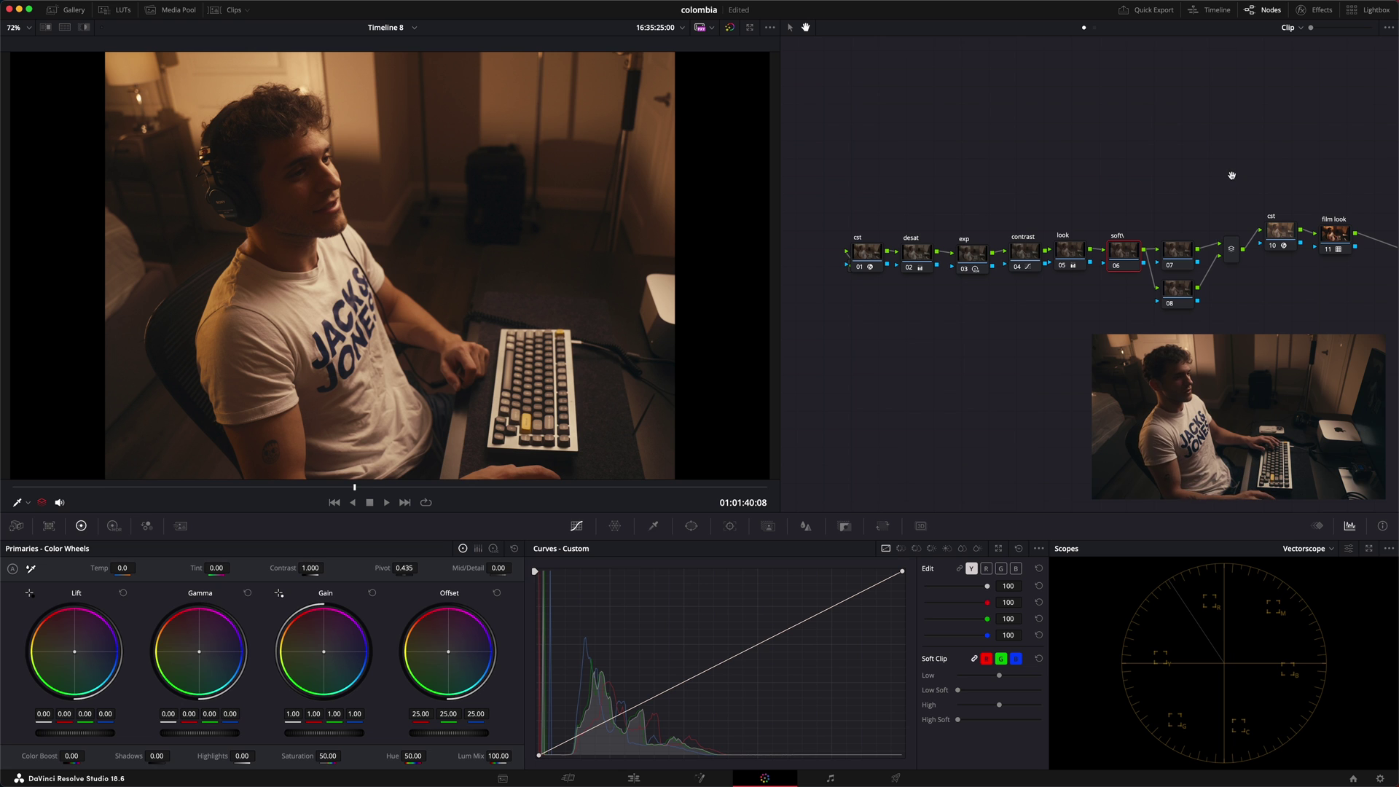
pyautogui.click(1126, 253)
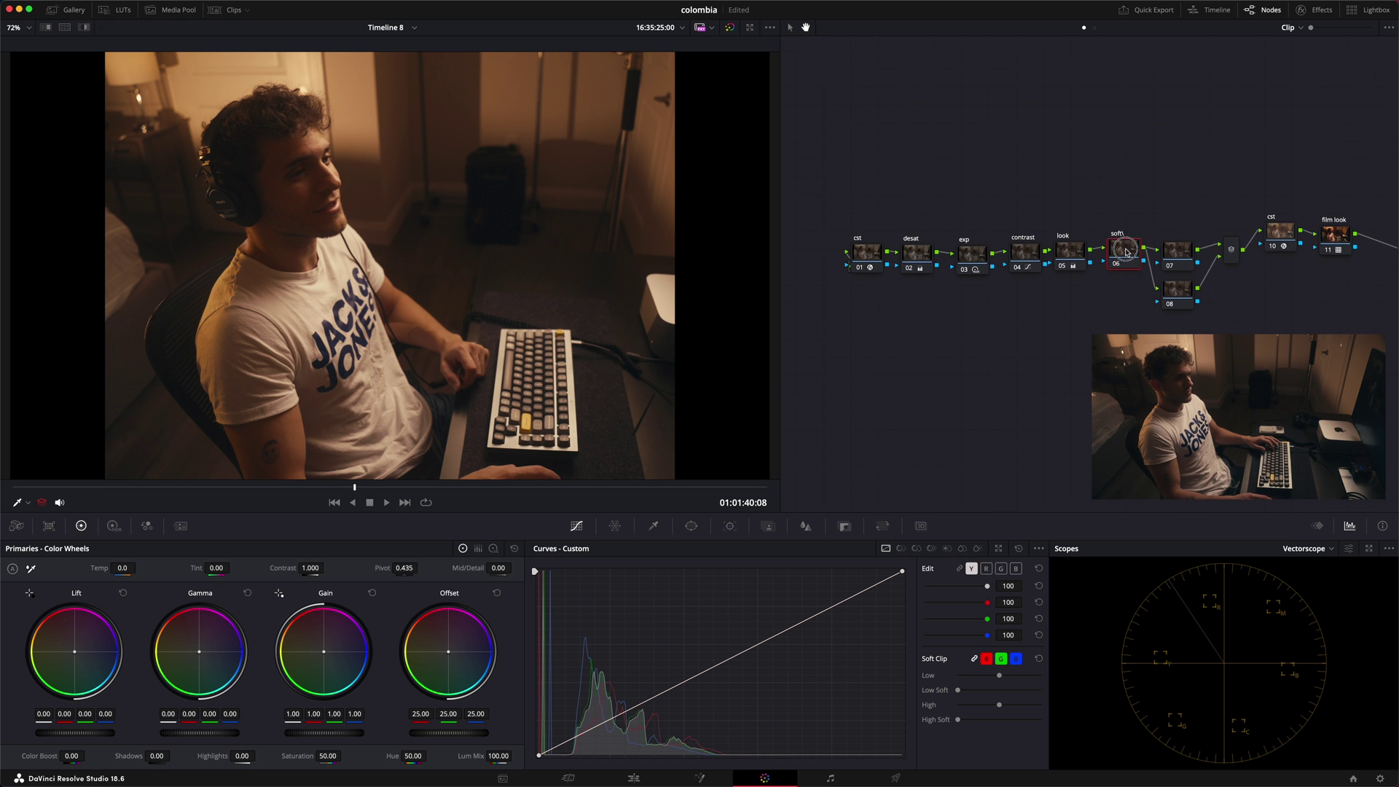
pyautogui.rightClick(1126, 254)
pyautogui.click(1148, 261)
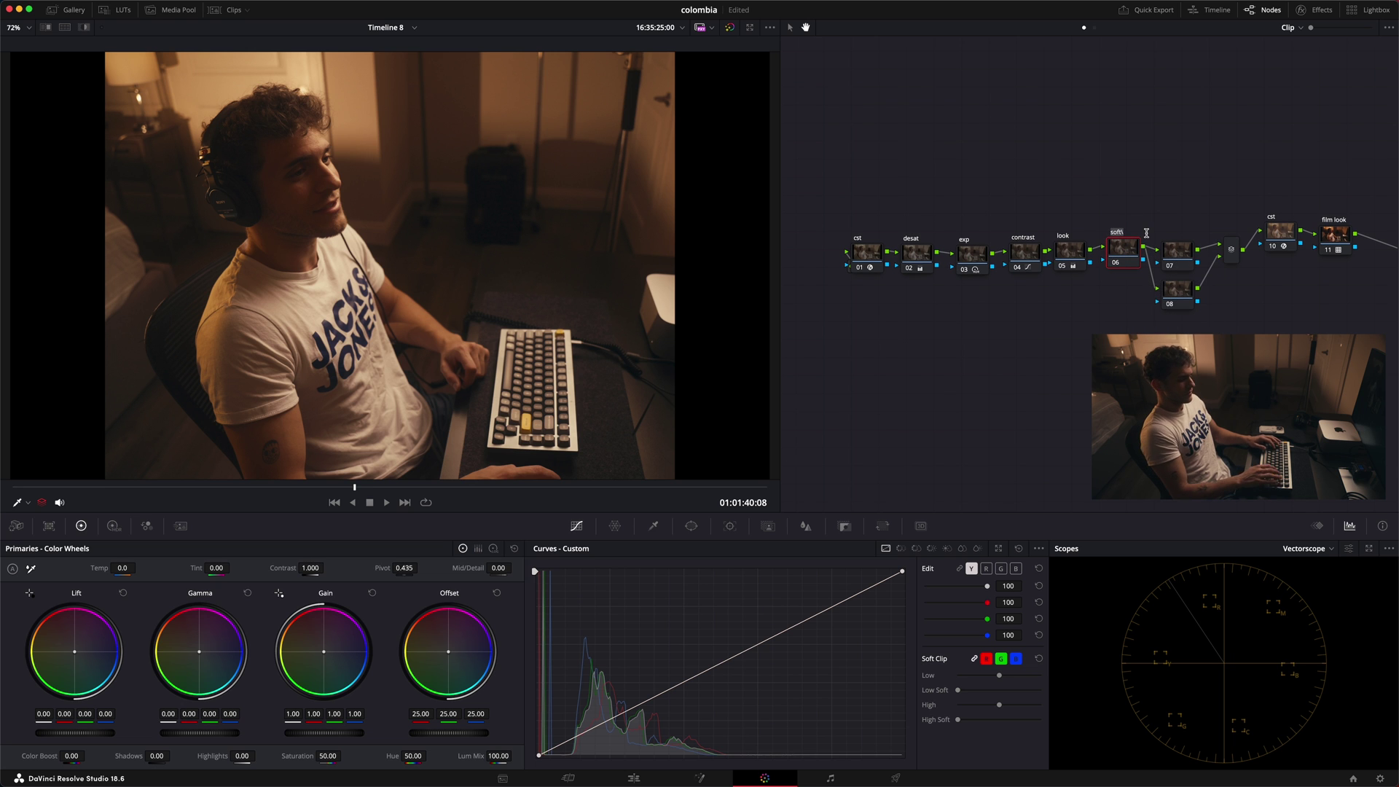
pyautogui.click(1108, 298)
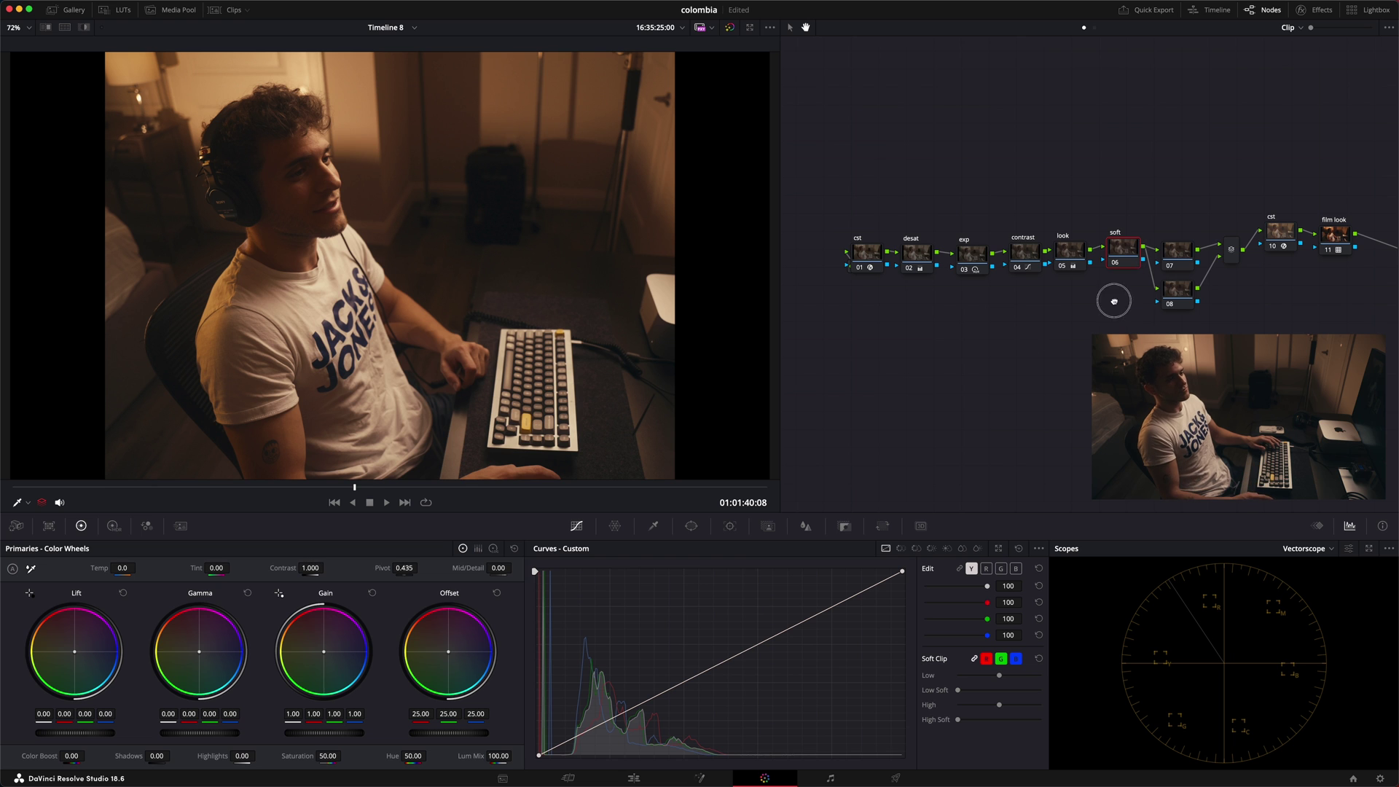
pyautogui.click(1311, 10)
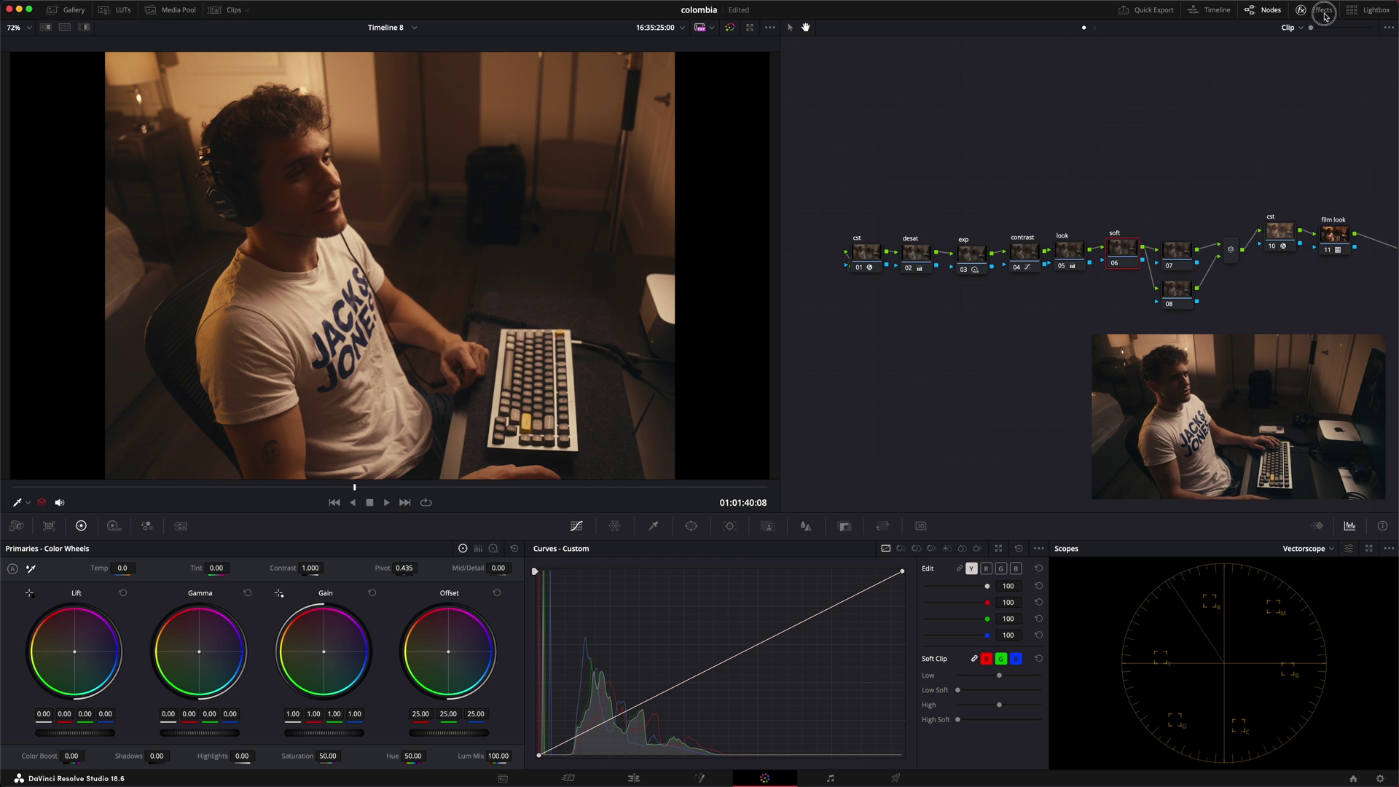
pyautogui.click(1304, 50)
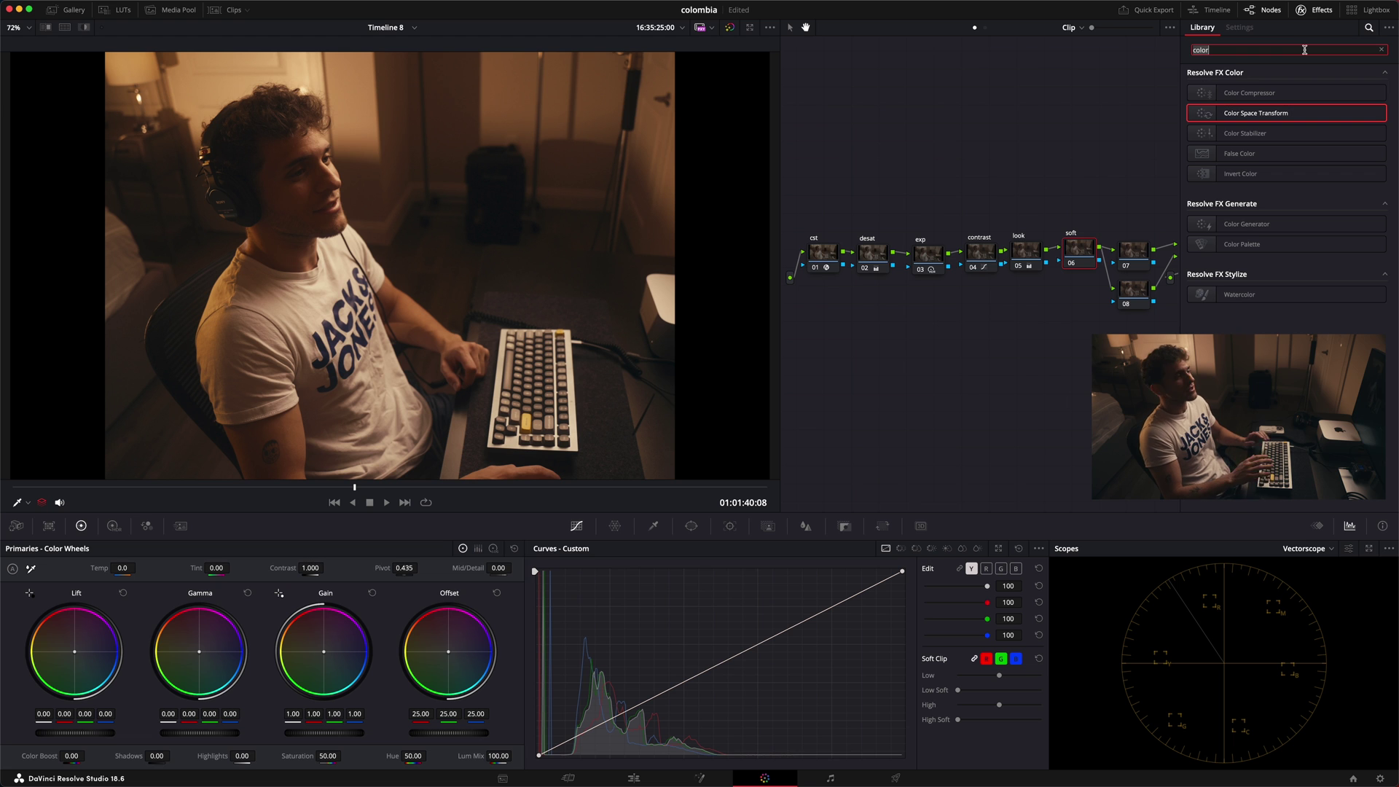
# Search 'beau', apply Beauty to the soft node, and set its Operating Mode to Automatic
pyautogui.write('smo')
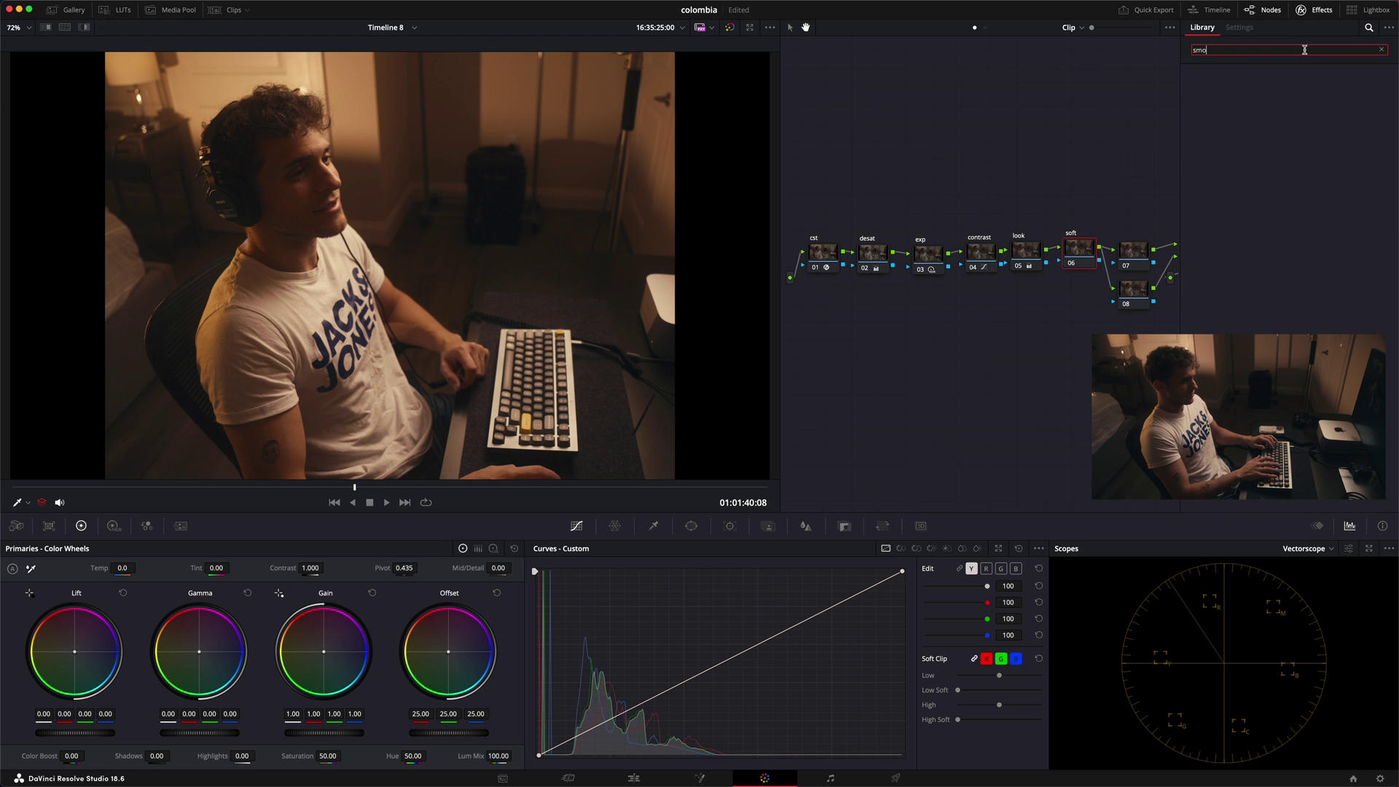
pyautogui.press('BackSpace')
pyautogui.press('BackSpace')
pyautogui.press('BackSpace')
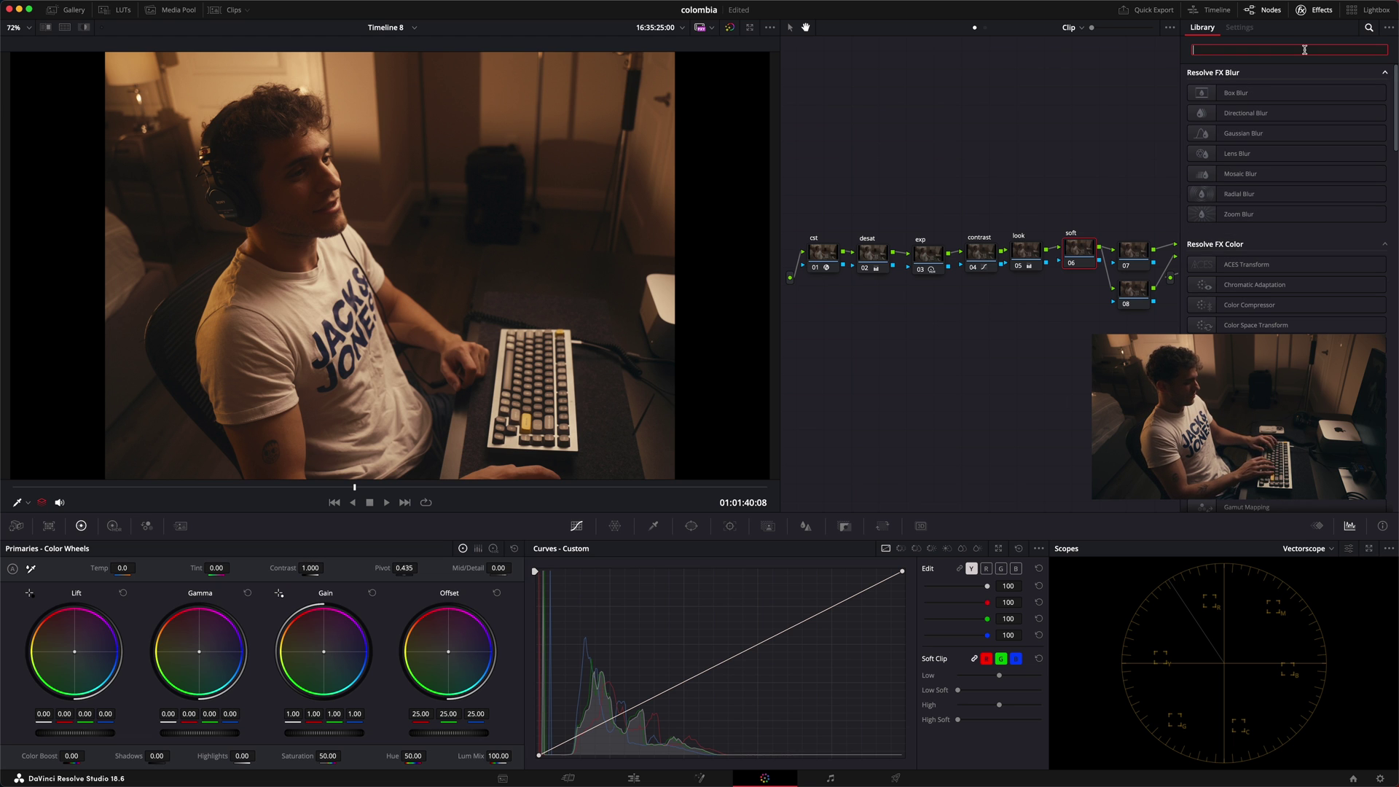
pyautogui.write('beau')
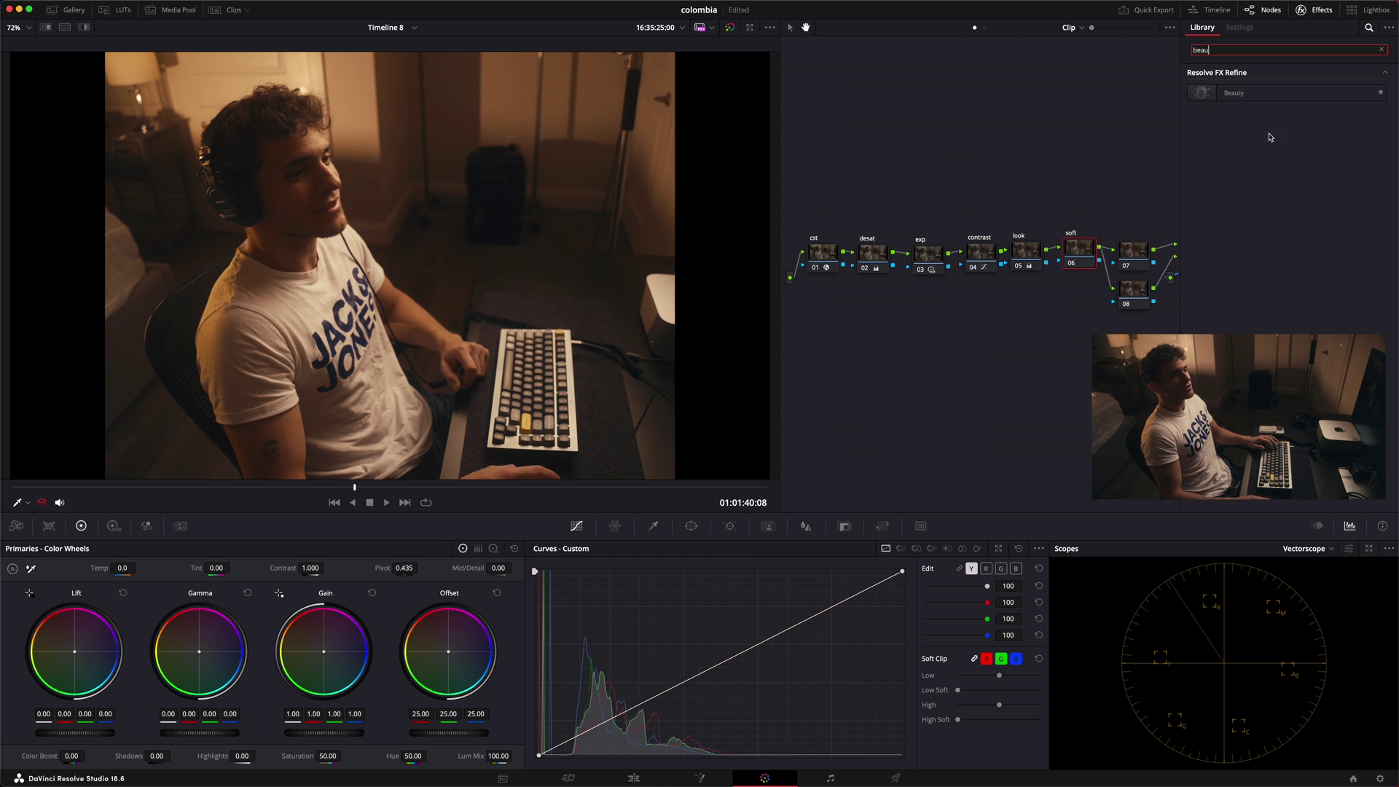
pyautogui.moveTo(1250, 92); pyautogui.dragTo(1078, 252)
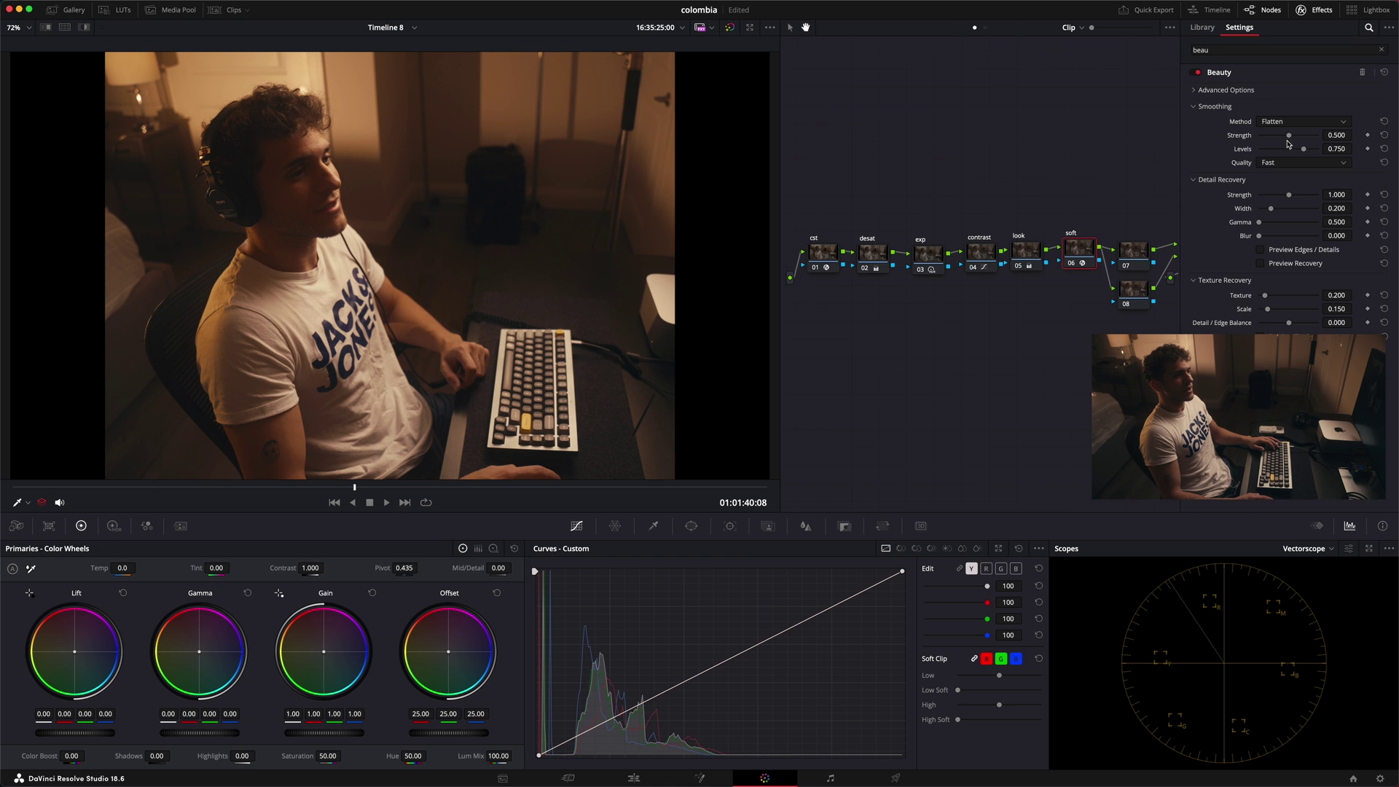
pyautogui.click(1197, 91)
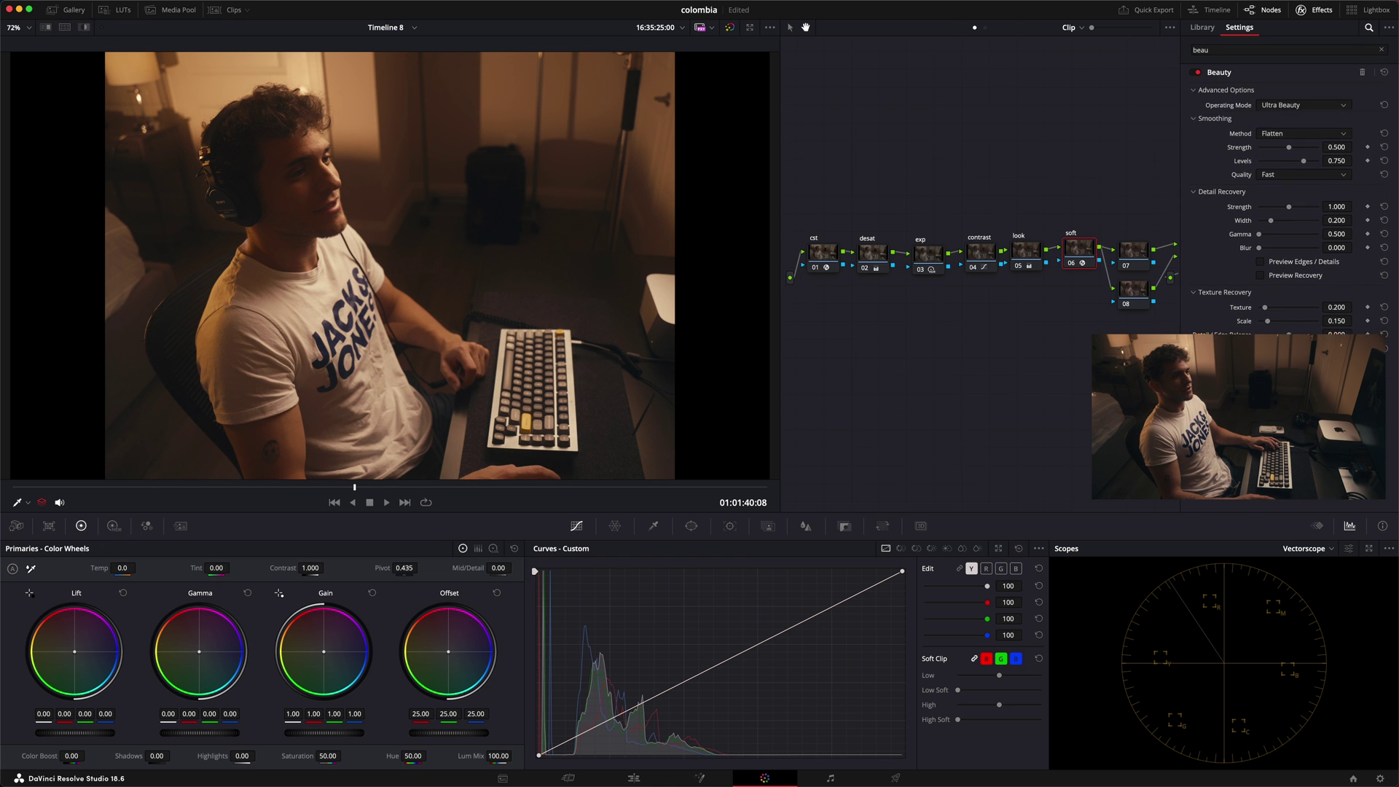
pyautogui.click(1301, 106)
pyautogui.click(1299, 121)
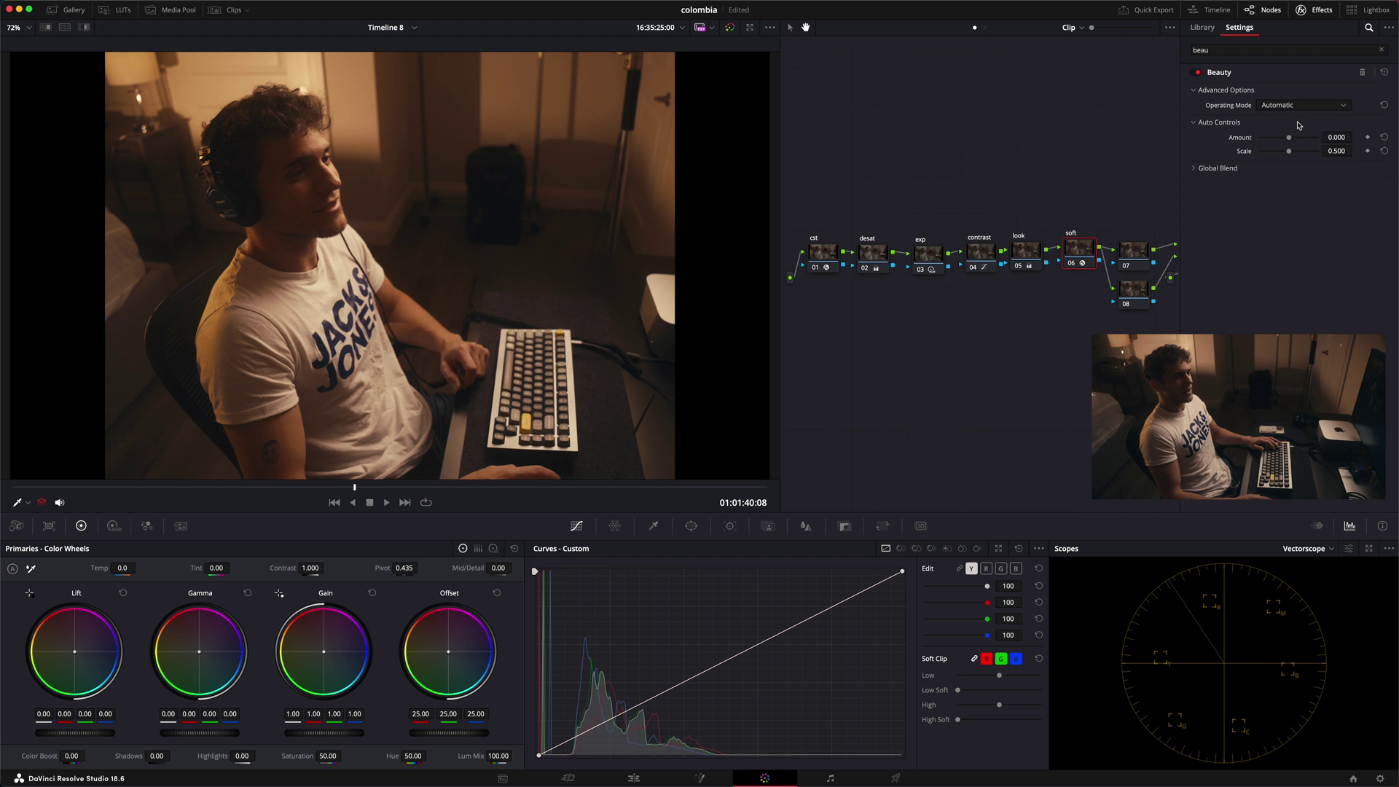
# Zoom onto the face, set Beauty Amount 0.152 and Scale 0.358, and adjust Global Blend
pyautogui.scroll(5, 219, 221)
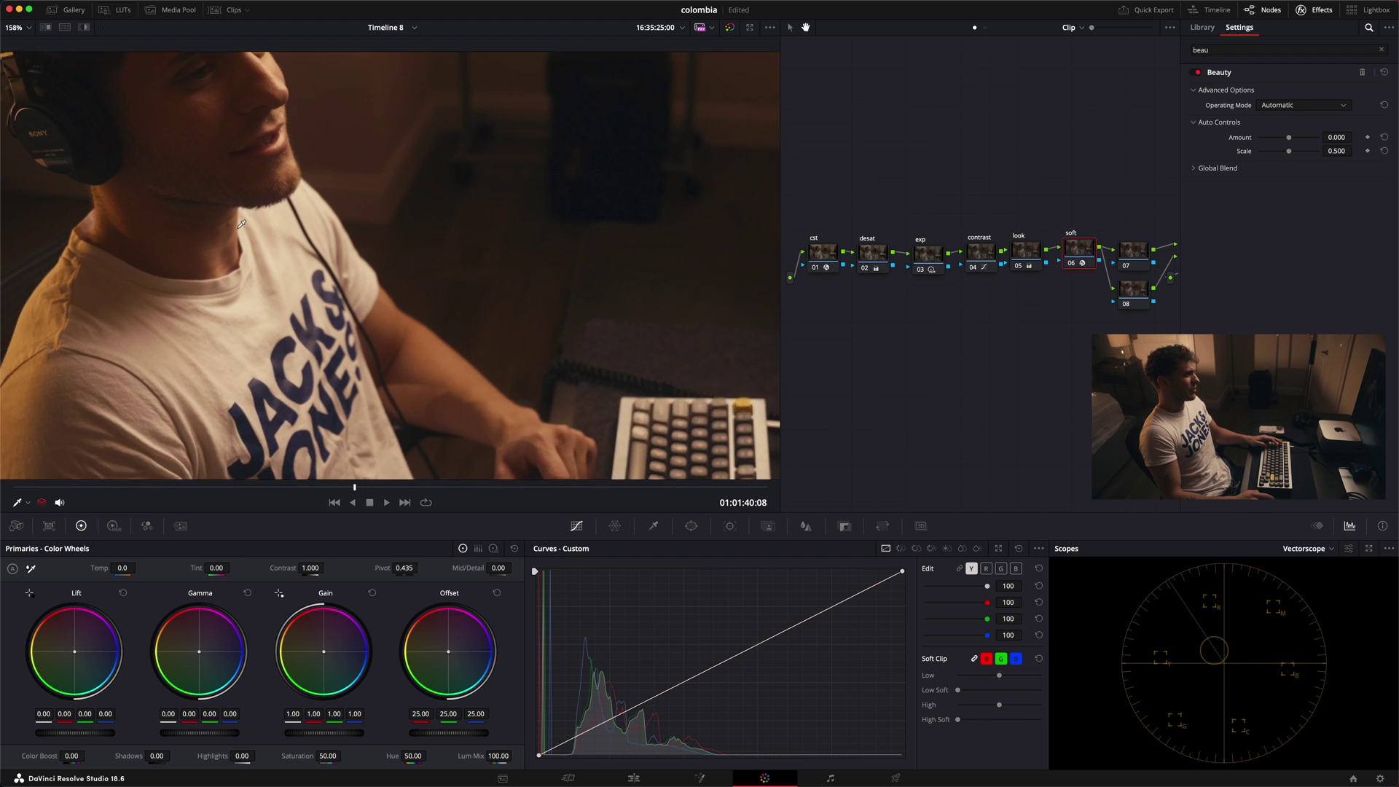
pyautogui.scroll(2, 219, 222)
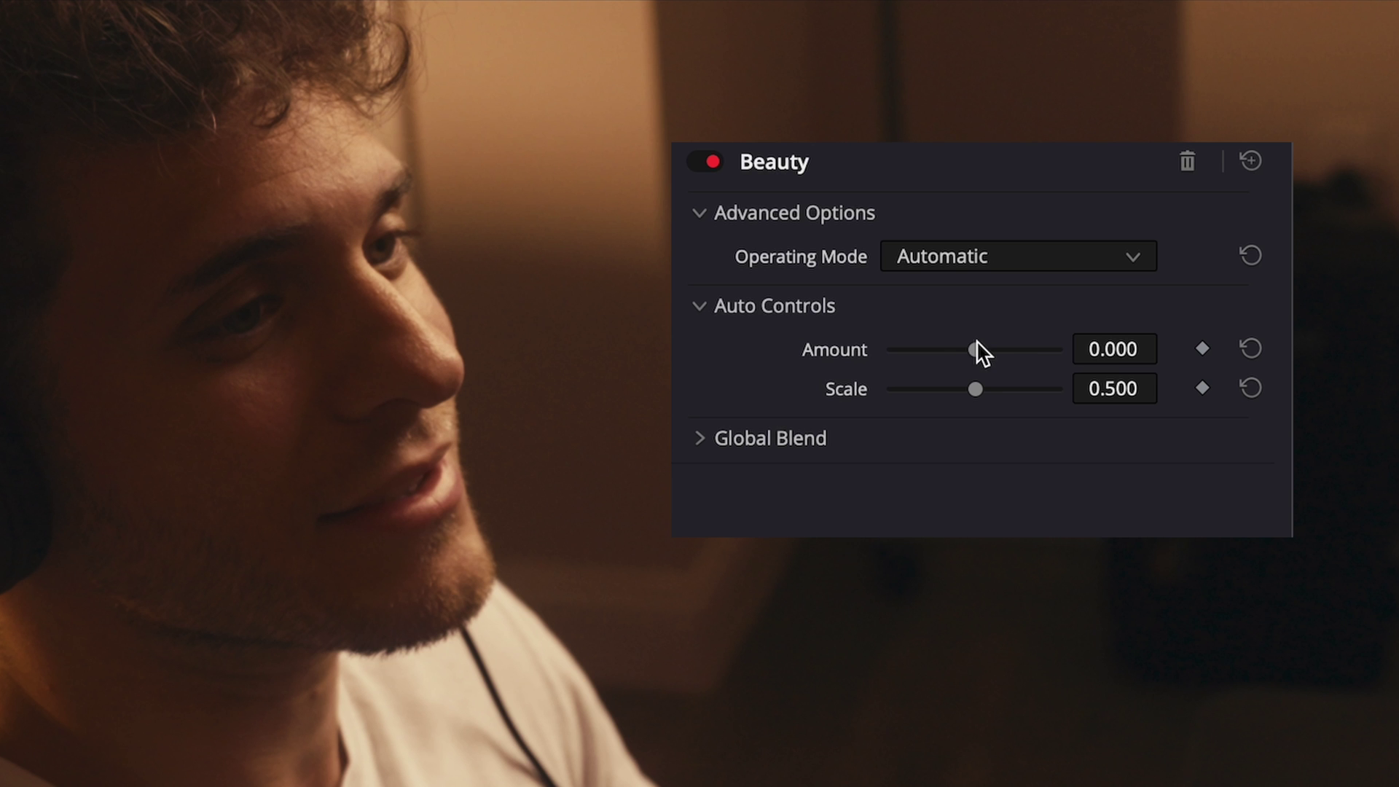
pyautogui.moveTo(1289, 137); pyautogui.dragTo(1290, 137)
pyautogui.moveTo(980, 352); pyautogui.dragTo(951, 398)
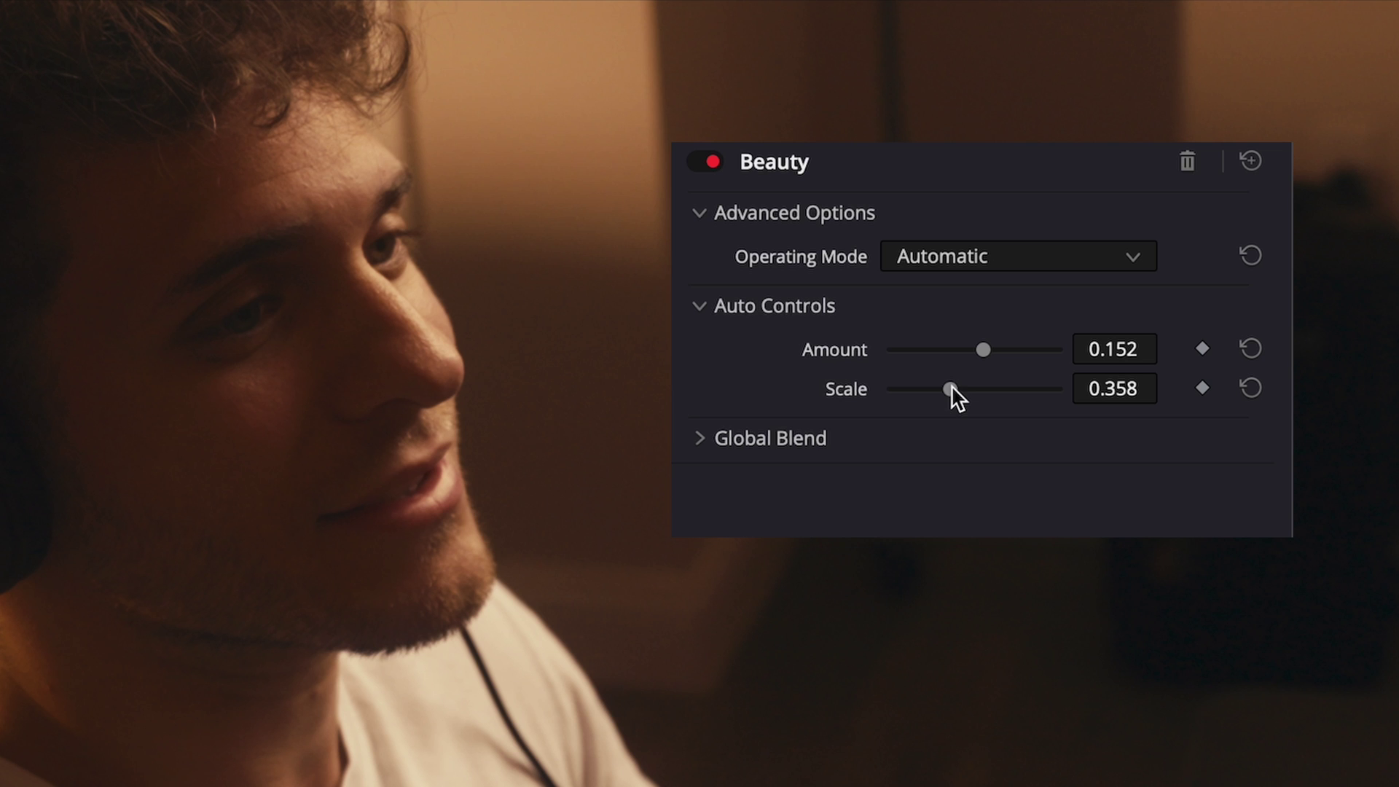
pyautogui.click(762, 439)
pyautogui.moveTo(1050, 485); pyautogui.dragTo(988, 482)
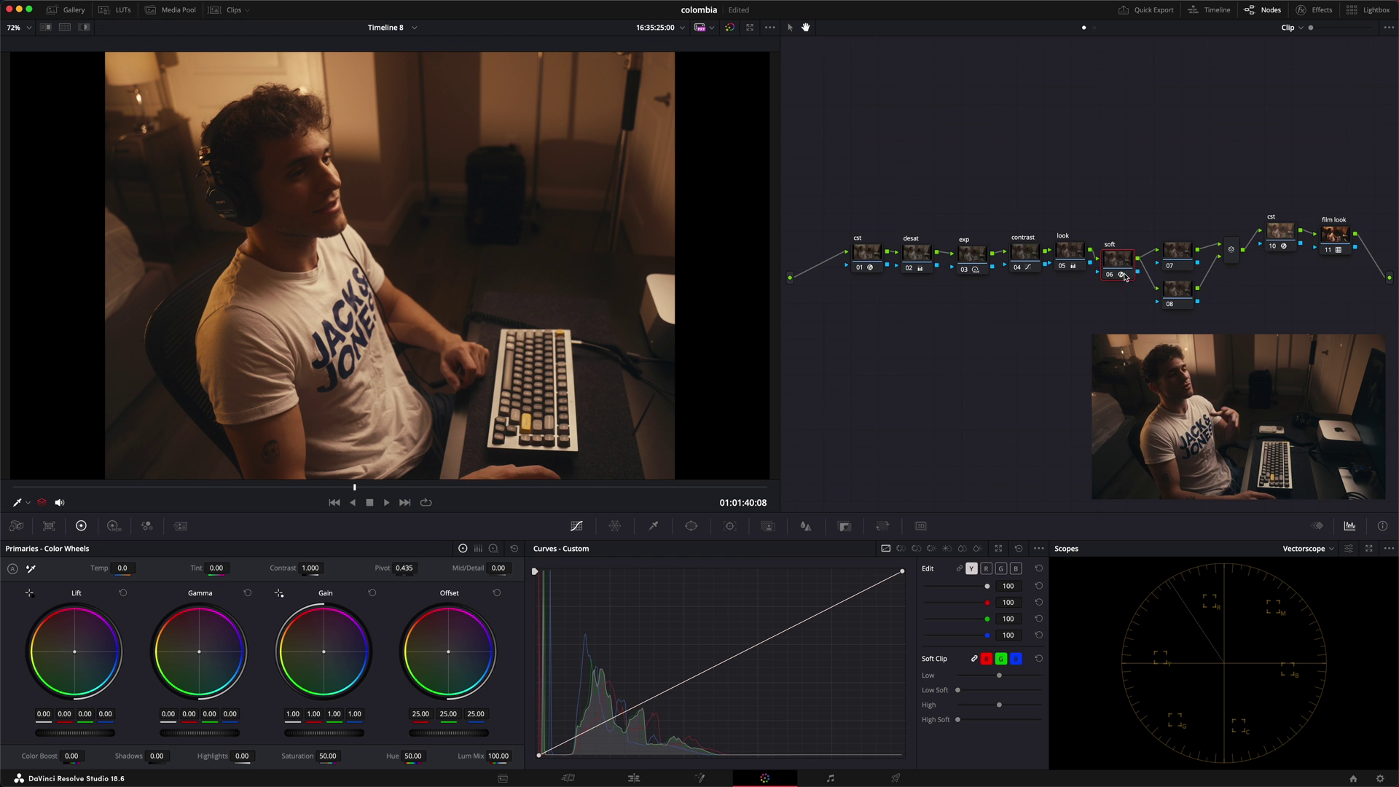
# Label the lower parallel node 08 'cont. pop' and reopen the Effects Library
pyautogui.click(1187, 252)
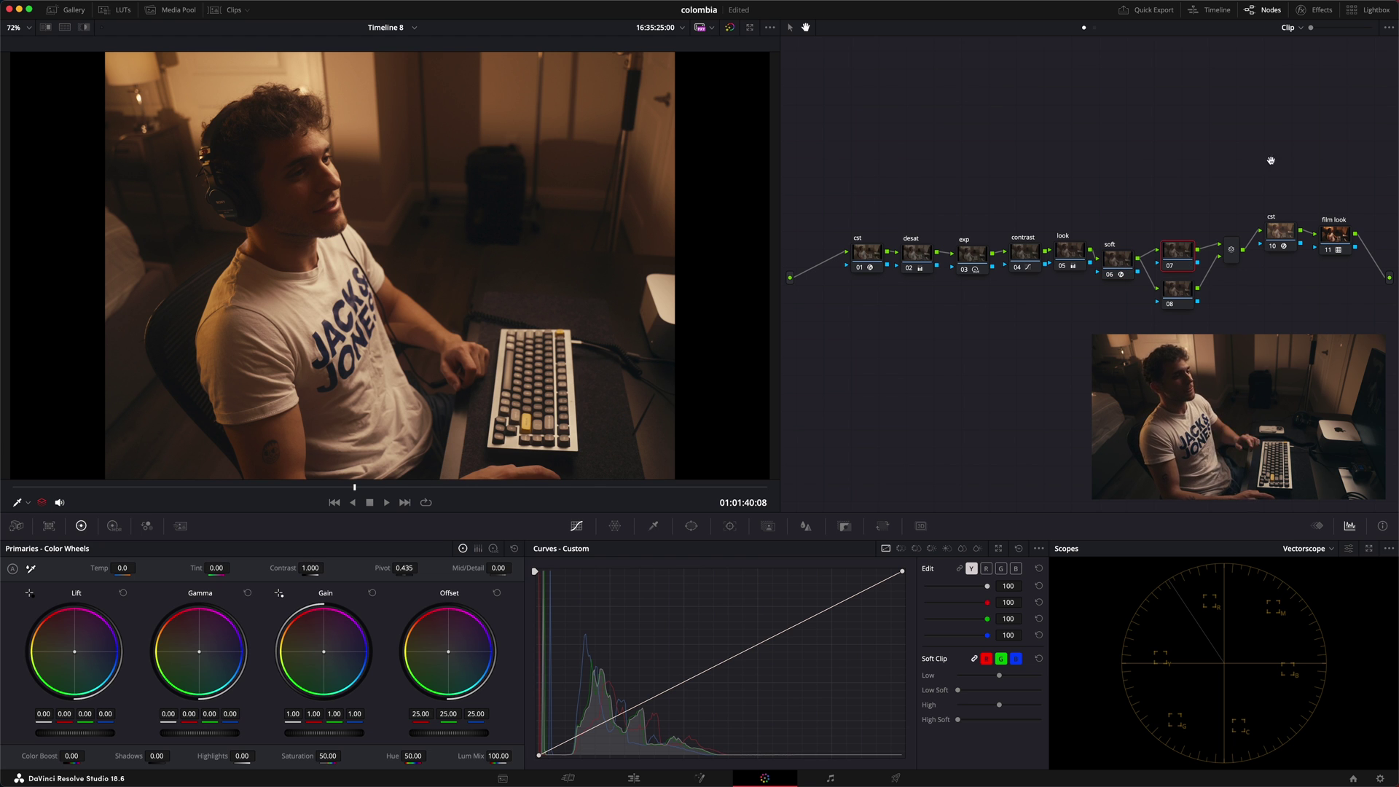
pyautogui.rightClick(1180, 251)
pyautogui.press('Escape')
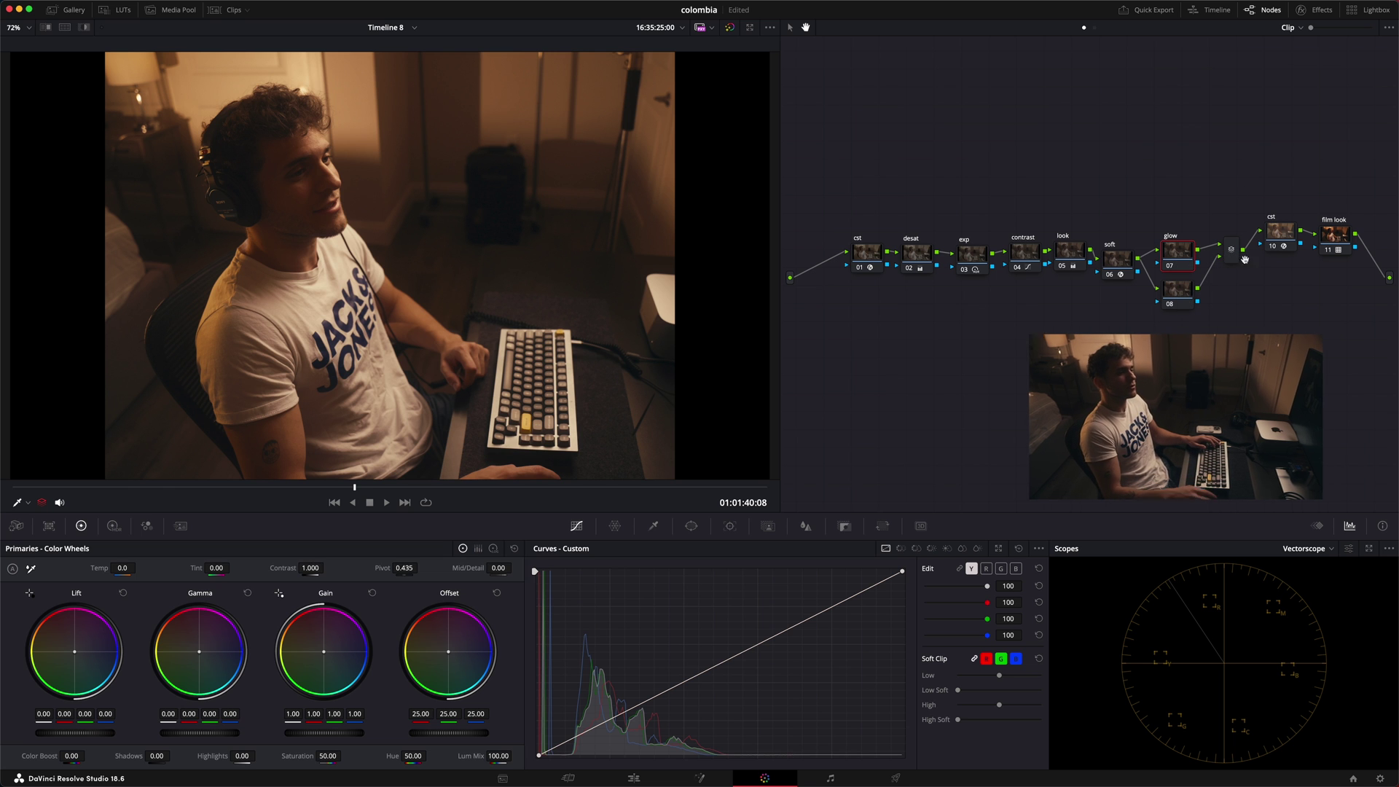
pyautogui.moveTo(1177, 295); pyautogui.dragTo(1172, 304)
pyautogui.rightClick(1173, 304)
pyautogui.click(1206, 323)
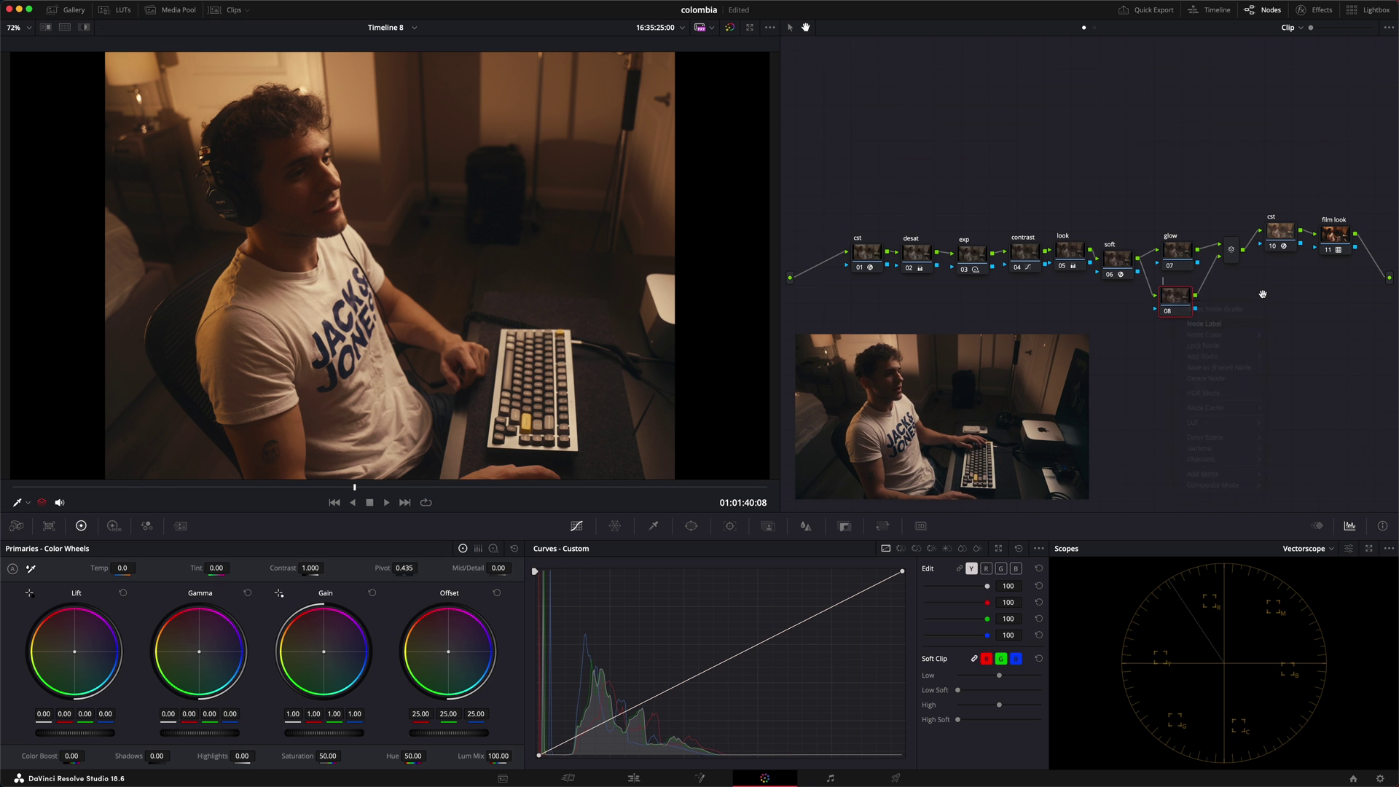
pyautogui.write('dont. pop')
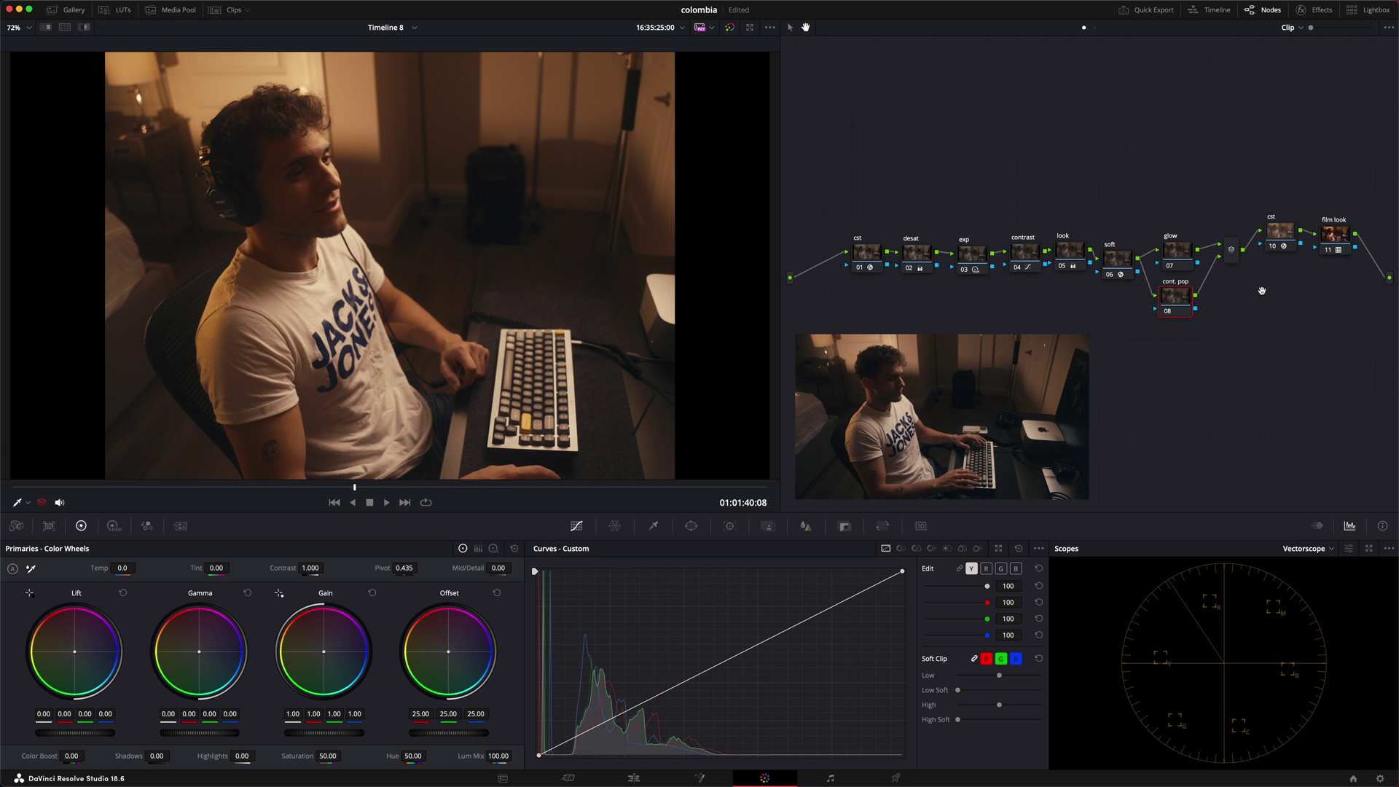
pyautogui.moveTo(1175, 250); pyautogui.dragTo(1174, 241)
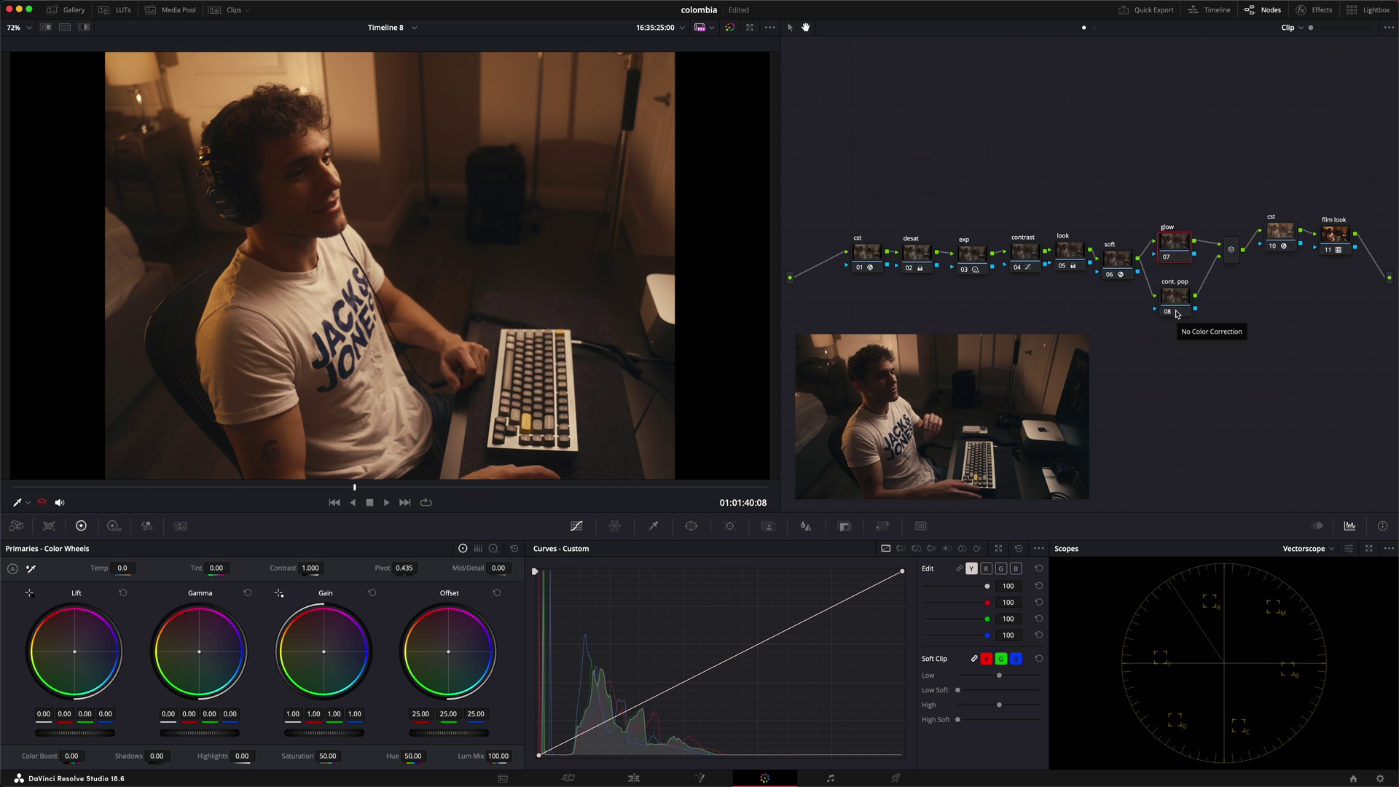
pyautogui.click(1315, 10)
# Search the Effects Library for 'glow' and apply Glow to the glow node
pyautogui.click(1272, 50)
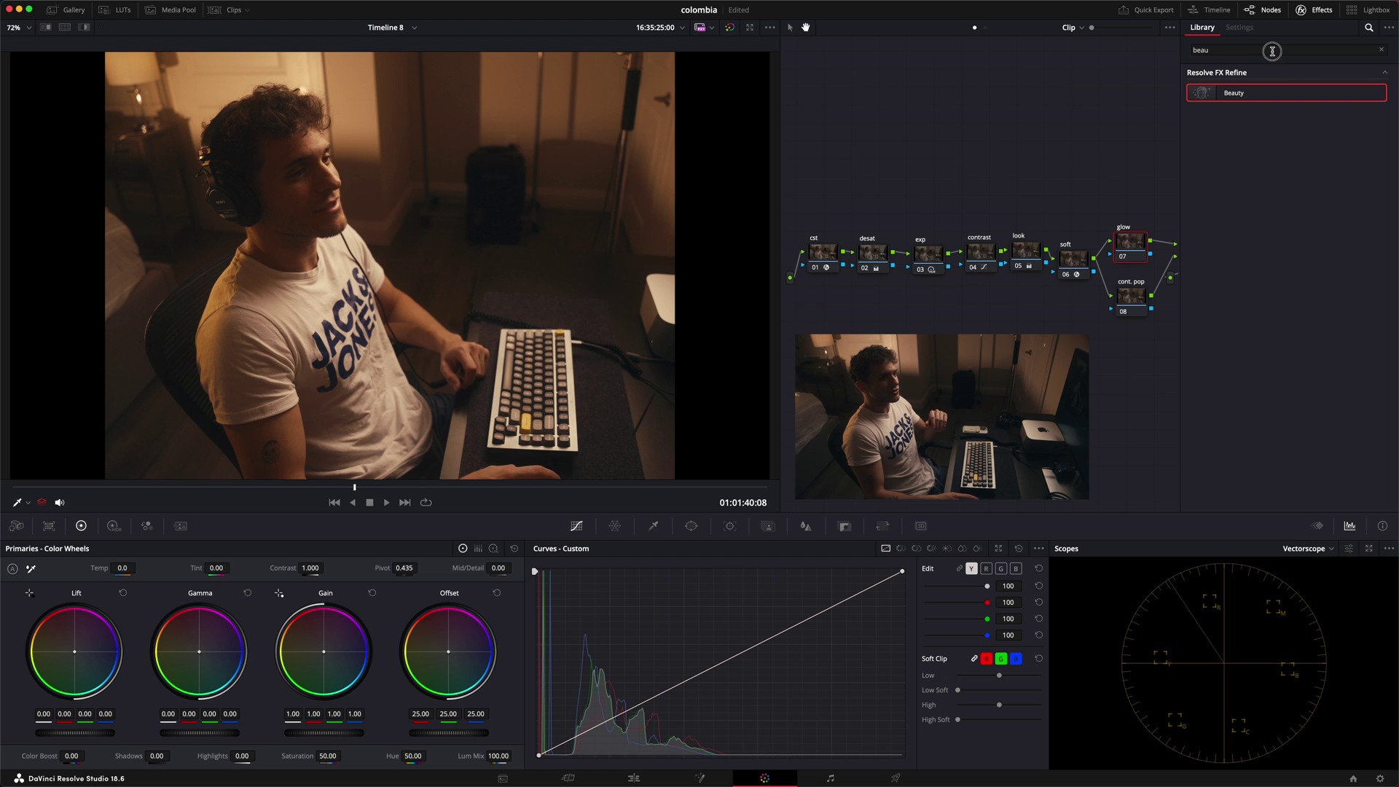
pyautogui.press('BackSpace')
pyautogui.press('BackSpace')
pyautogui.press('BackSpace')
pyautogui.press('BackSpace')
pyautogui.write('glow')
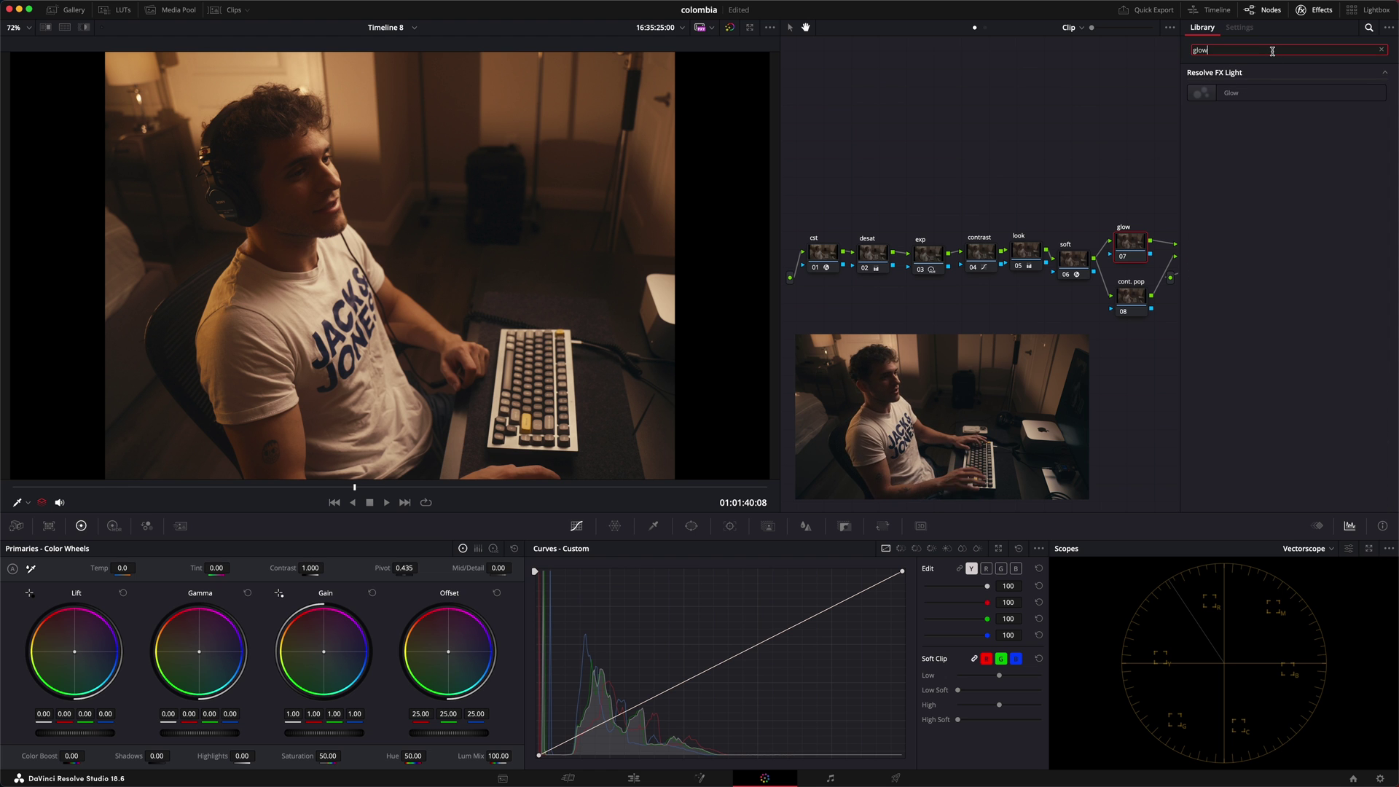
pyautogui.moveTo(1231, 93); pyautogui.dragTo(1130, 245)
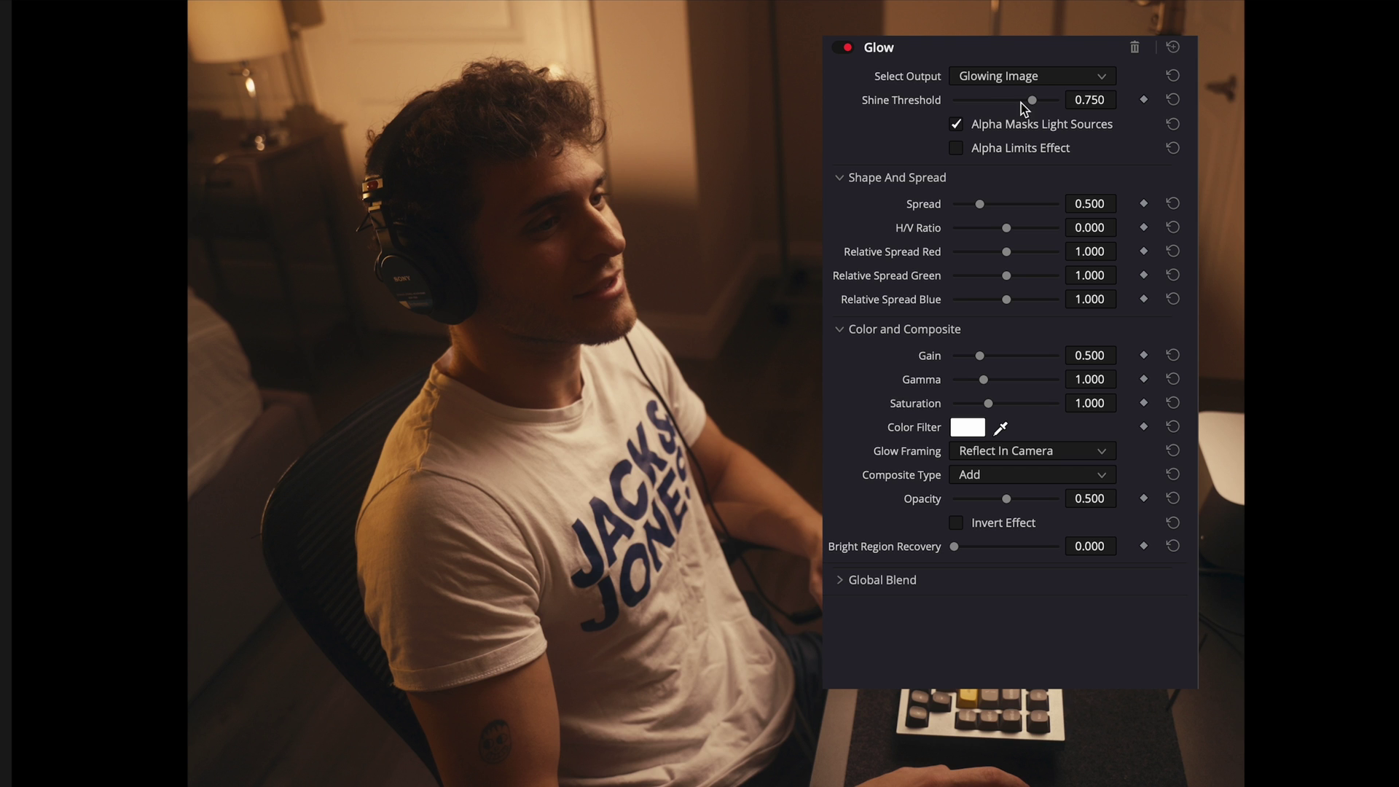
# Set Glow Shine Threshold to 0, widen Spread to 1.633, and composite as Softlight
pyautogui.click(1303, 102)
pyautogui.moveTo(1031, 100); pyautogui.dragTo(937, 99)
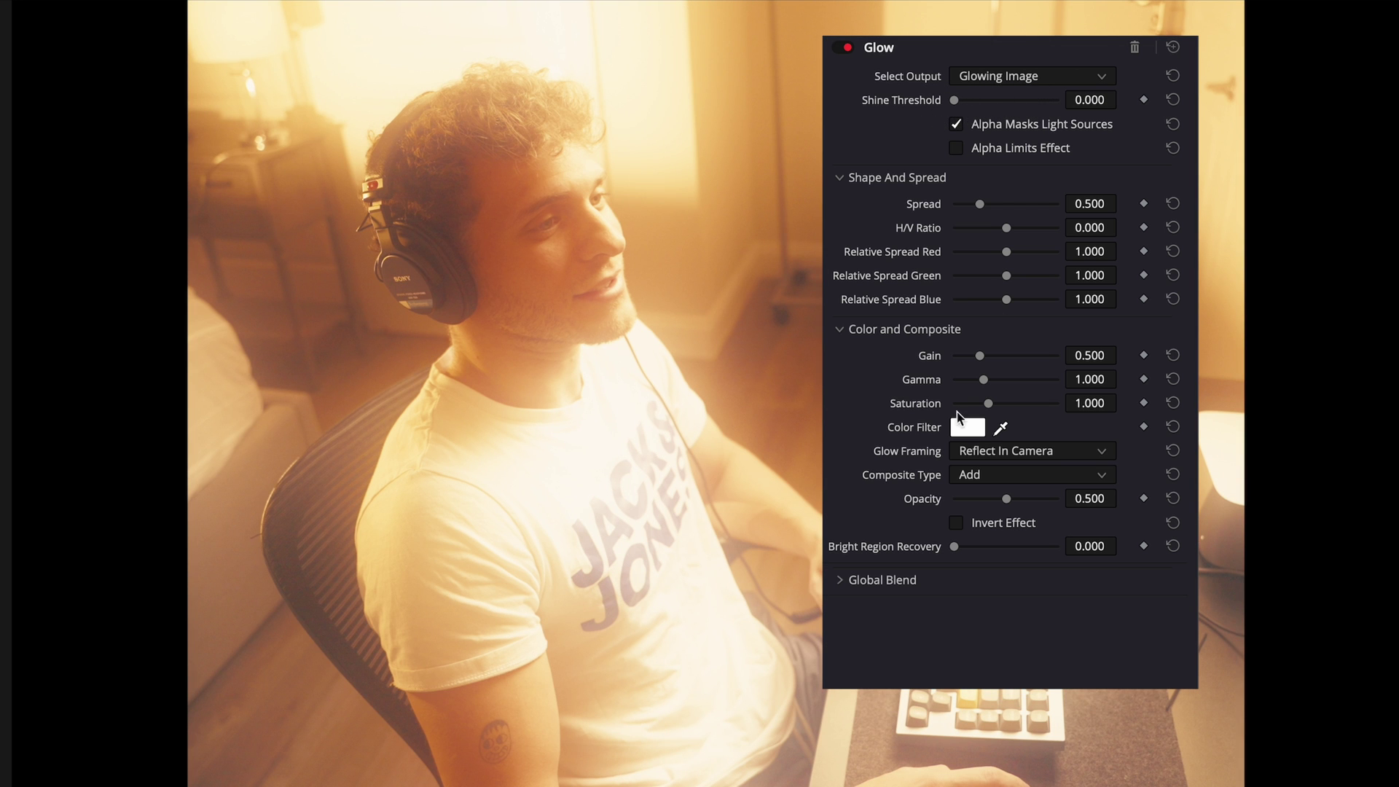
pyautogui.moveTo(984, 203); pyautogui.dragTo(1039, 209)
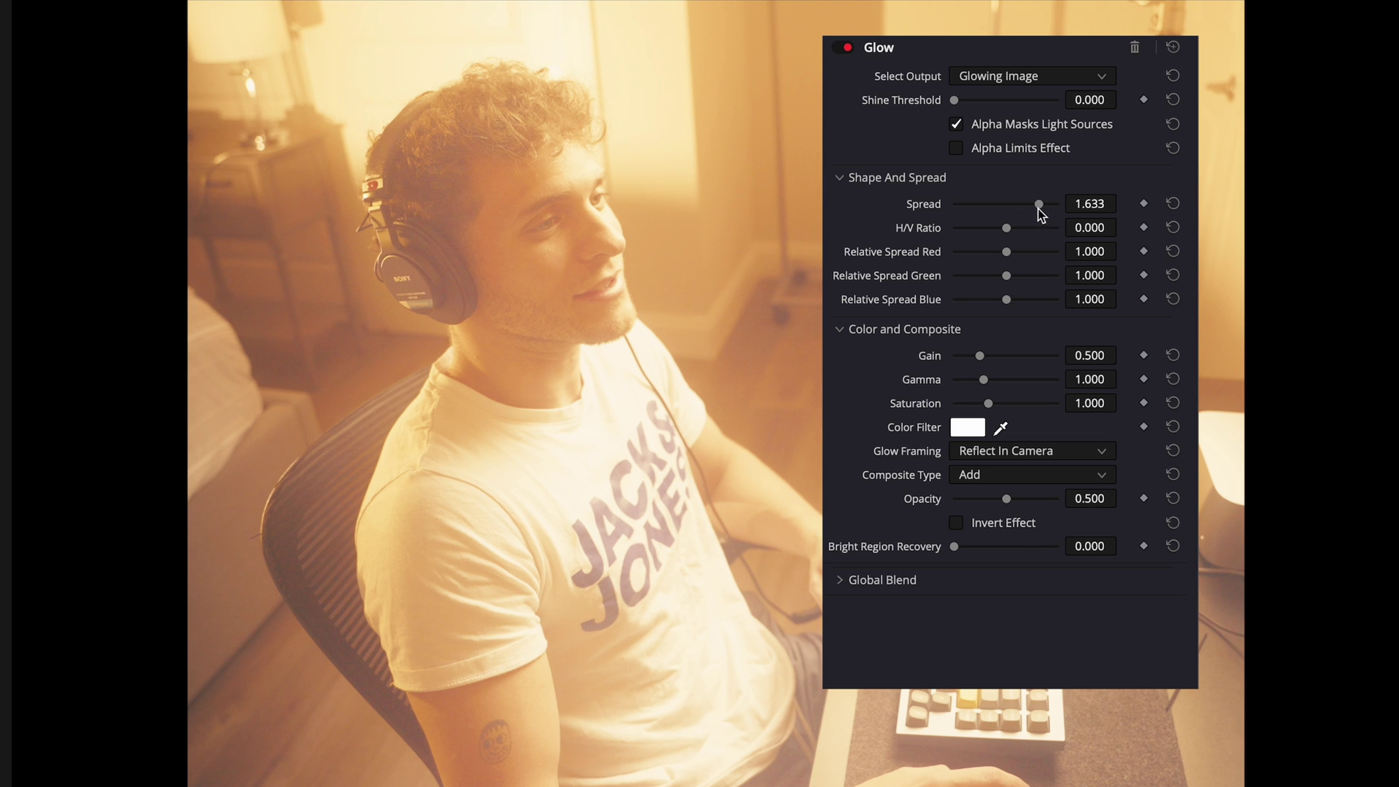
pyautogui.click(981, 476)
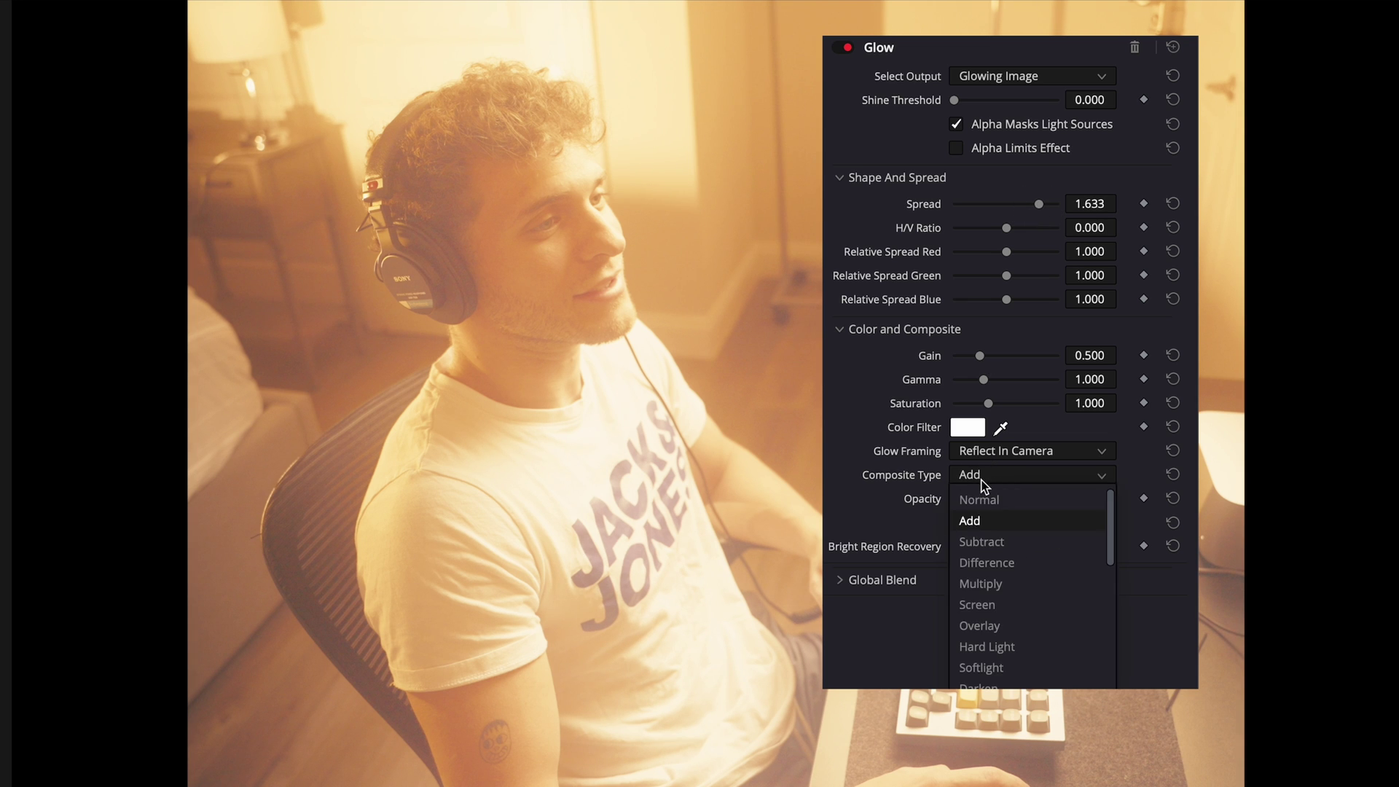
pyautogui.click(1020, 668)
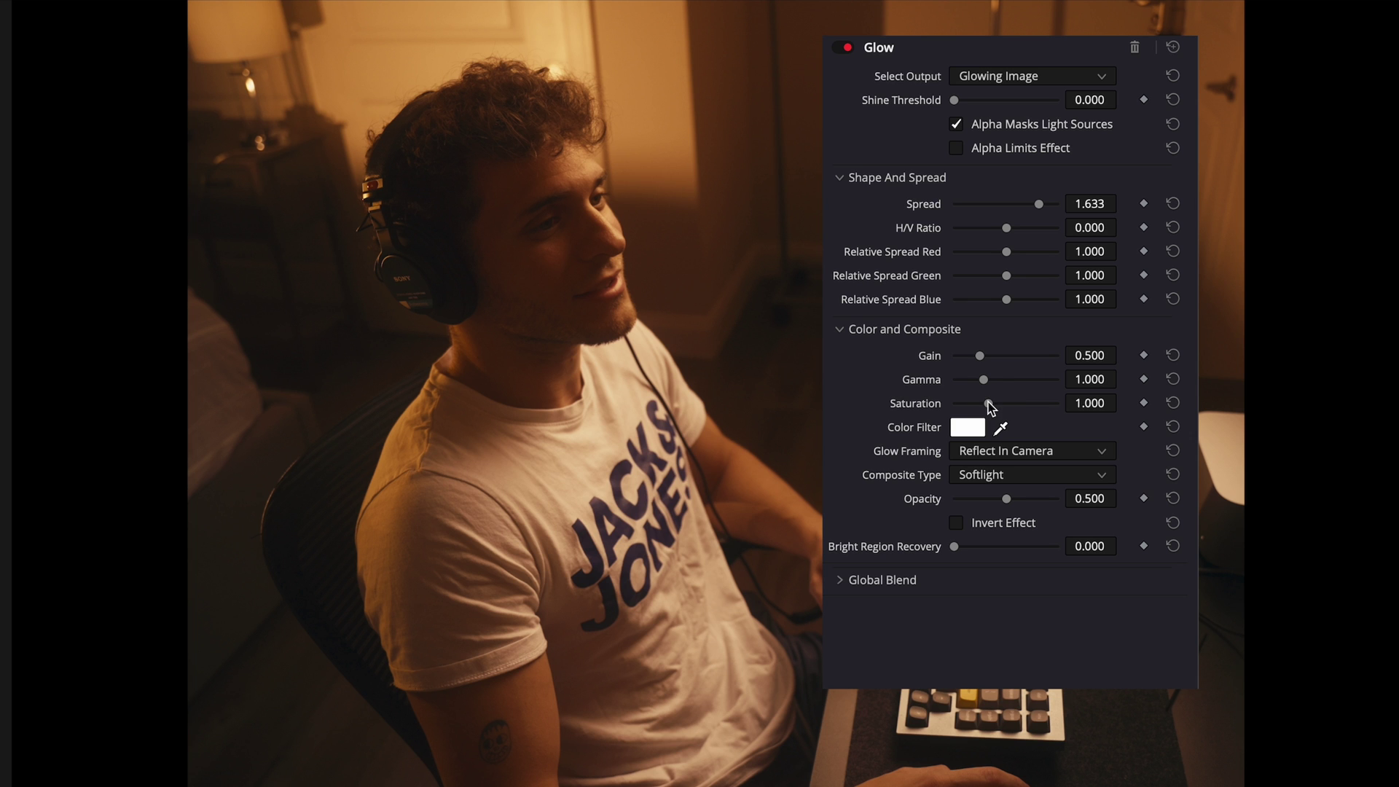
# Keep glow saturation at 1.000 and lower the Global Blend to 0.532
pyautogui.moveTo(988, 404); pyautogui.dragTo(1016, 409)
pyautogui.click(1172, 403)
pyautogui.click(845, 580)
pyautogui.moveTo(1057, 606); pyautogui.dragTo(1009, 606)
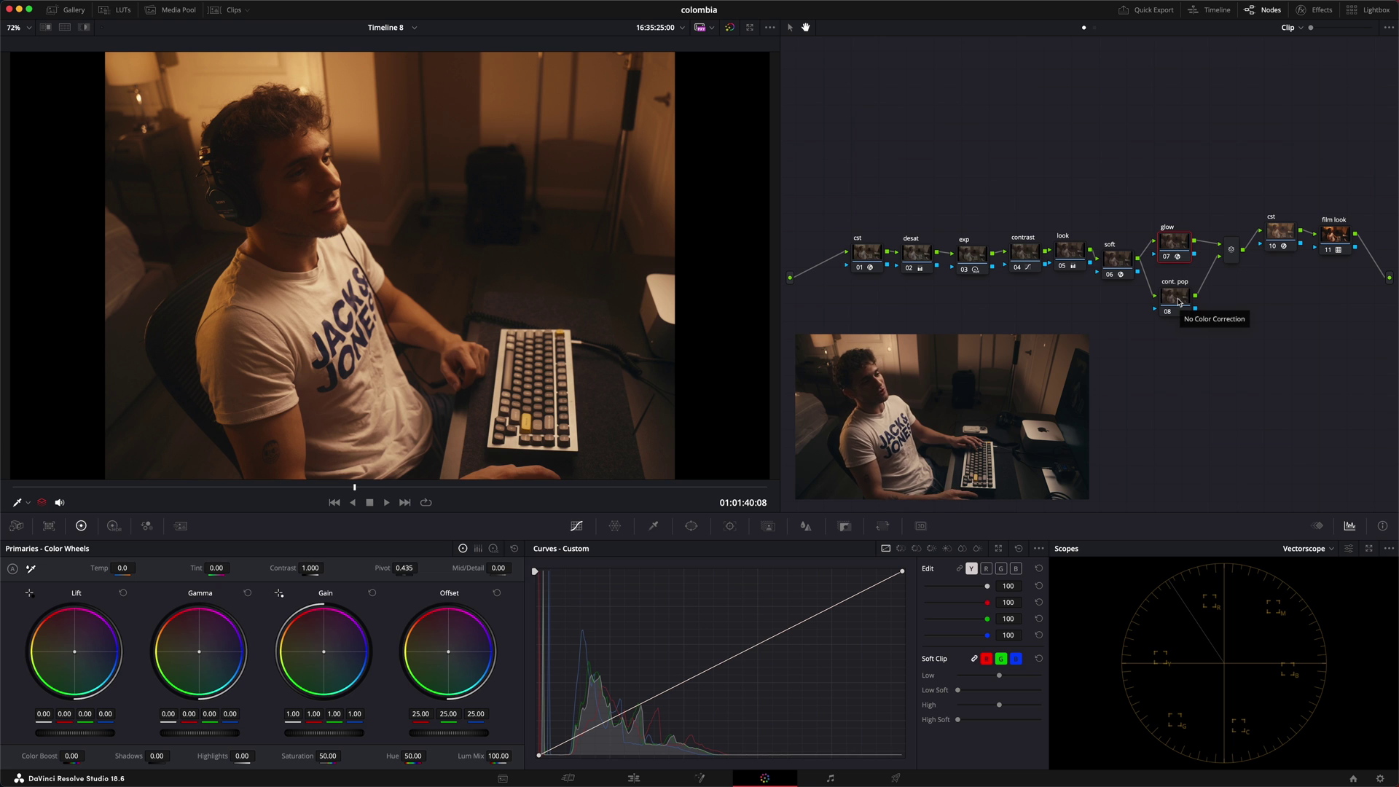
# Search 'contra' and apply Contrast Pop to the cont. pop node, leaving Detail Amount at 0.000
pyautogui.click(1175, 297)
pyautogui.click(1307, 12)
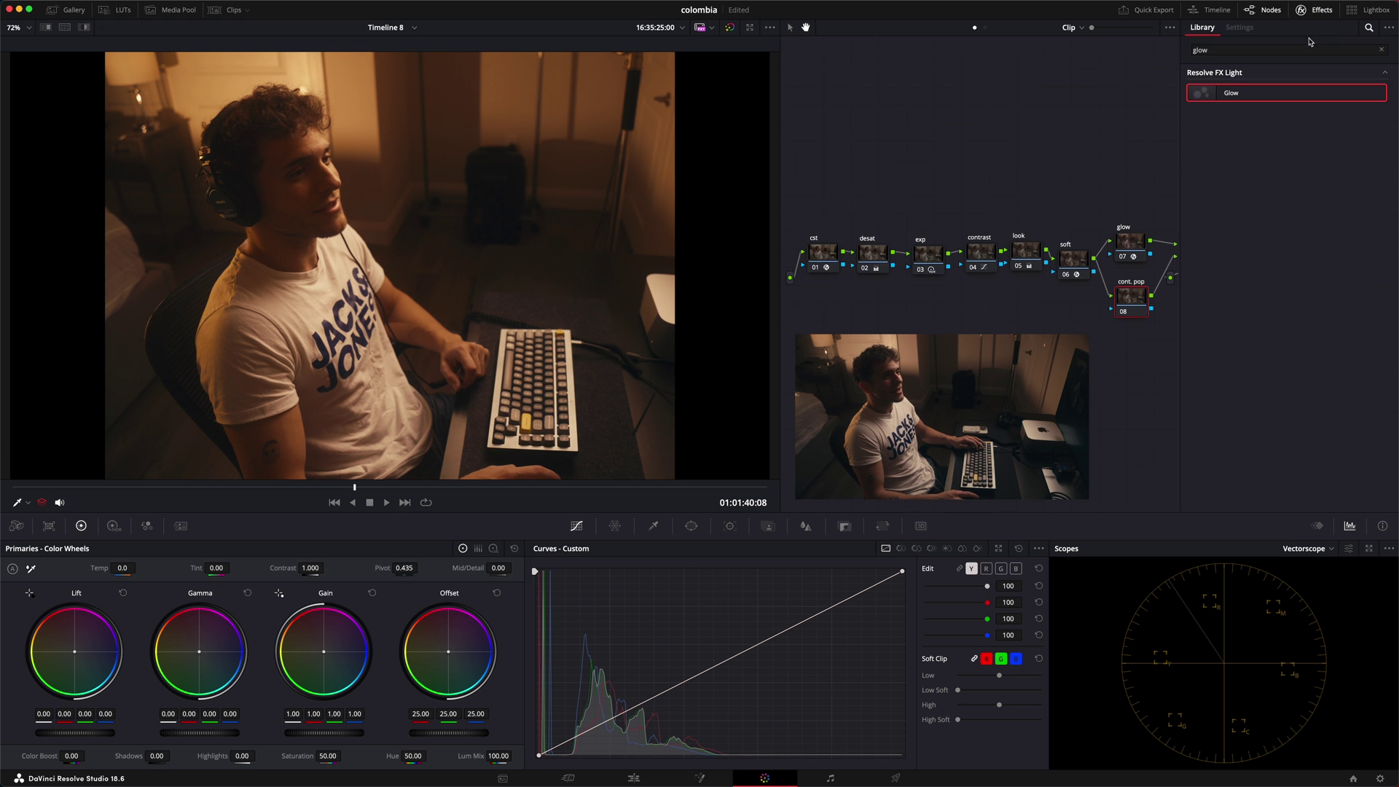
pyautogui.click(1300, 48)
pyautogui.press('BackSpace')
pyautogui.write('contra')
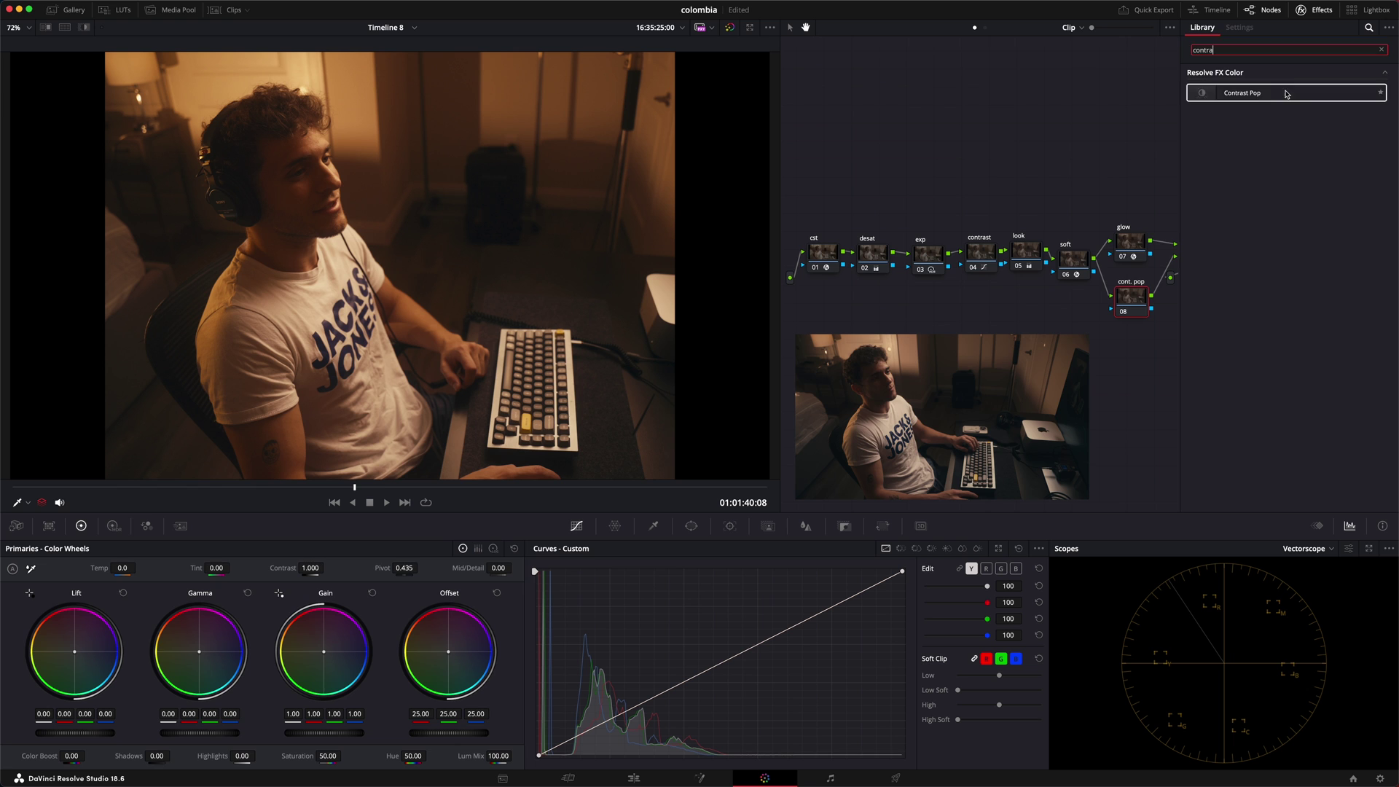
pyautogui.moveTo(1289, 95); pyautogui.dragTo(1144, 299)
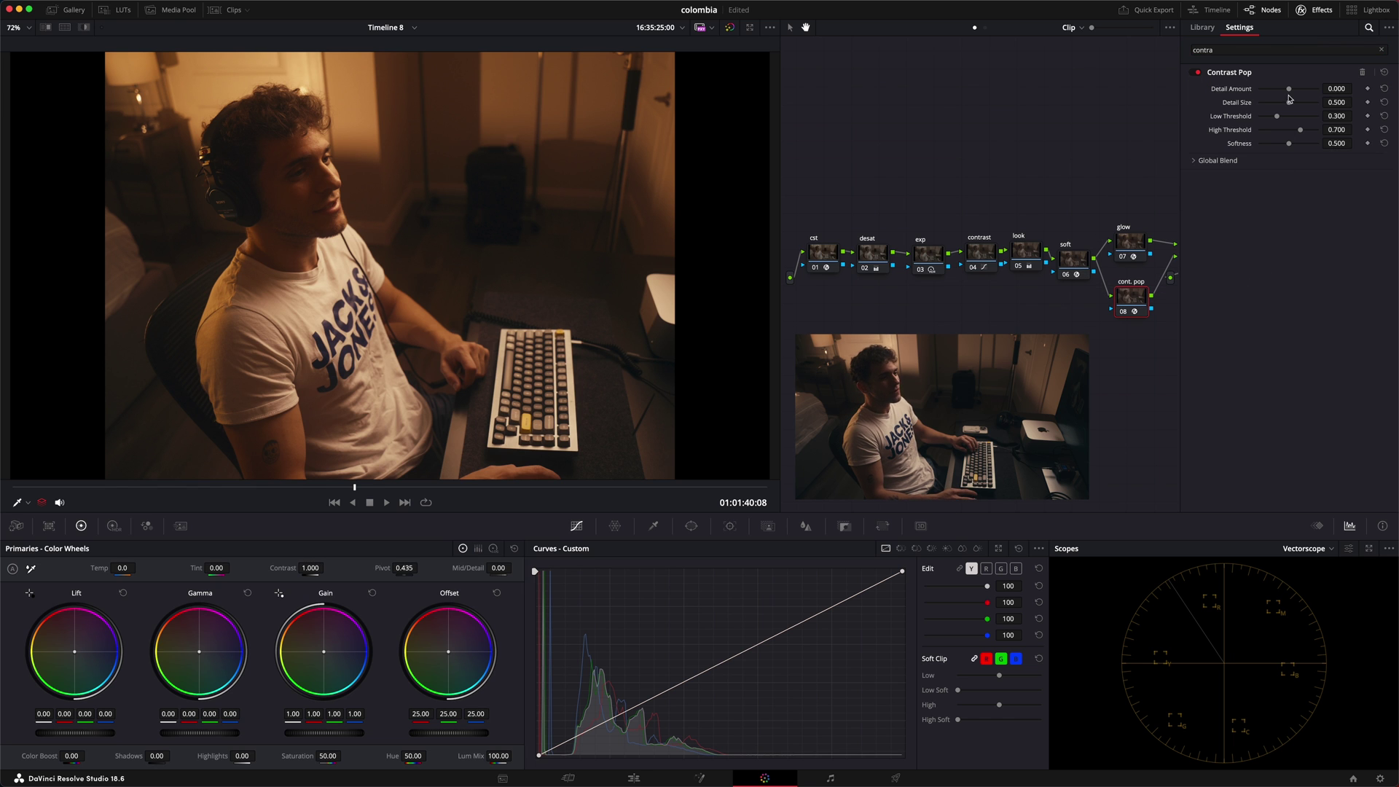
pyautogui.moveTo(1340, 89); pyautogui.dragTo(1341, 88)
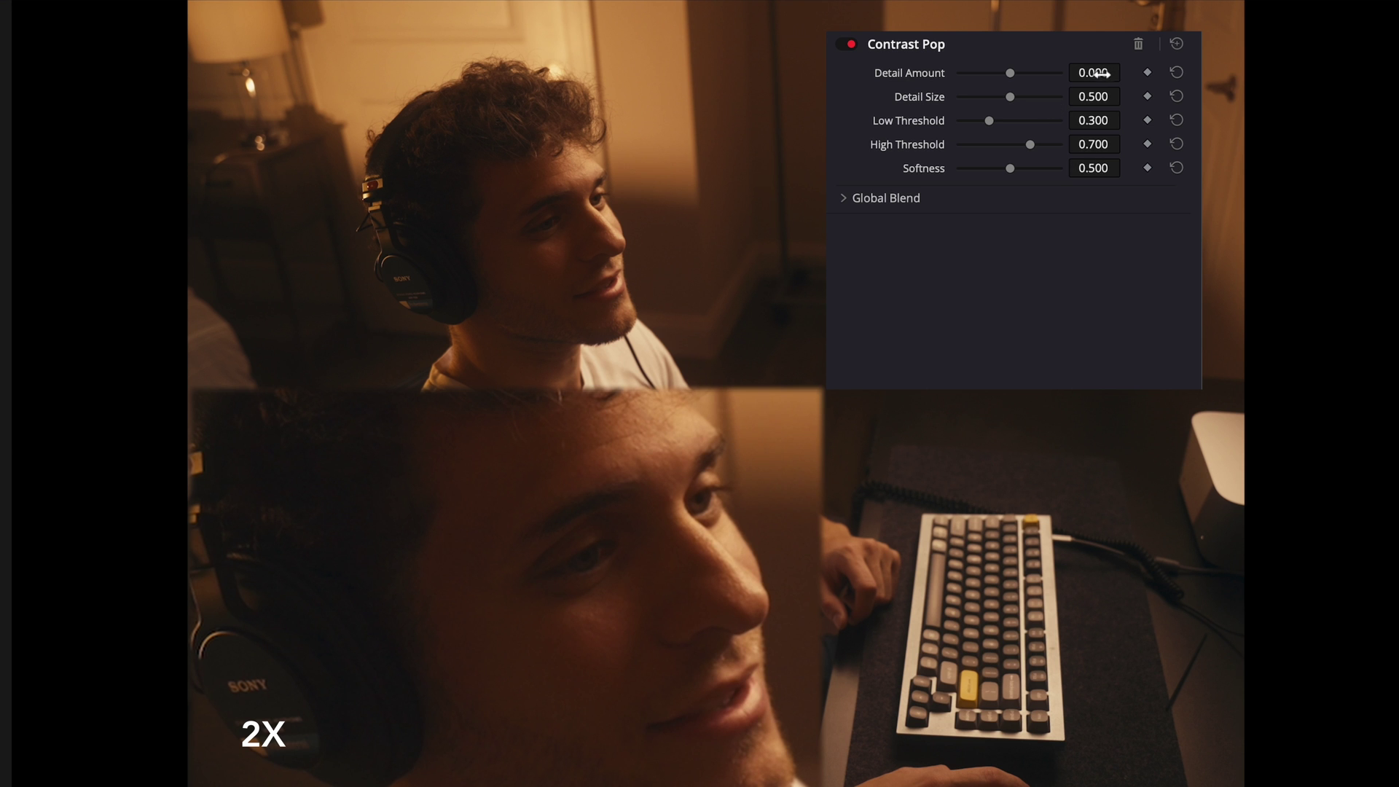
# Set Contrast Pop Detail Amount 0.043, Detail Size 0.138, thresholds 0.110/0.909, Softness 0.633
pyautogui.moveTo(1093, 73); pyautogui.dragTo(1133, 115)
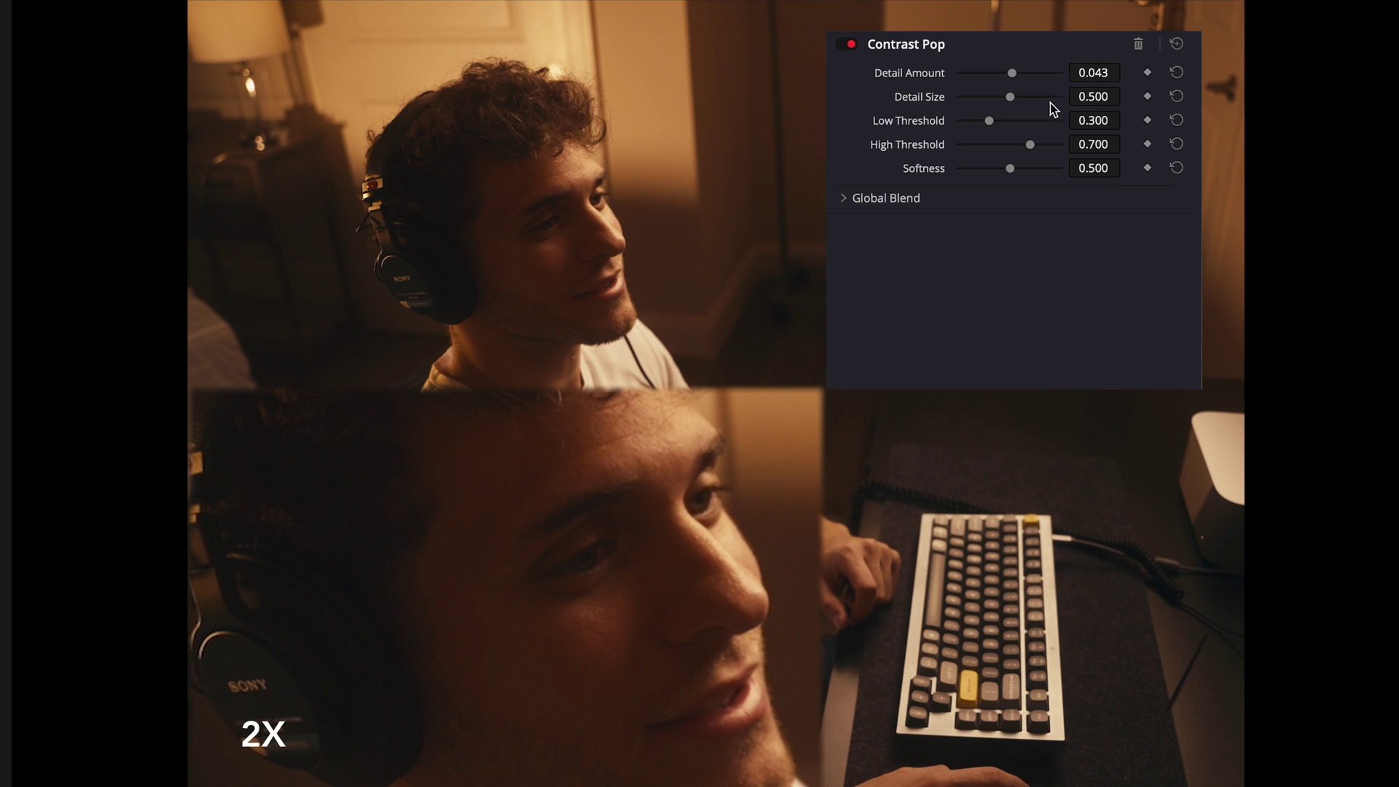
pyautogui.moveTo(1008, 97); pyautogui.dragTo(971, 100)
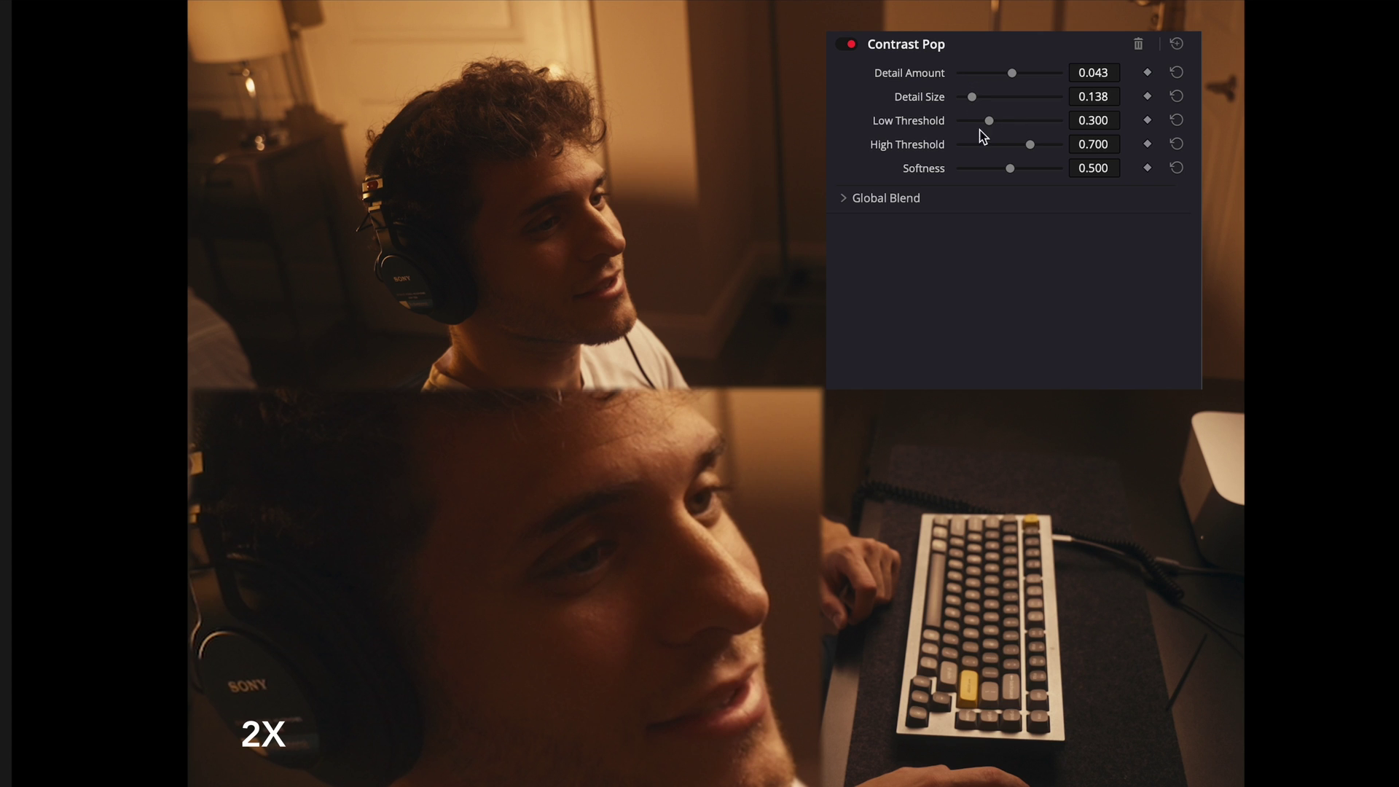
pyautogui.moveTo(980, 122); pyautogui.dragTo(1026, 177)
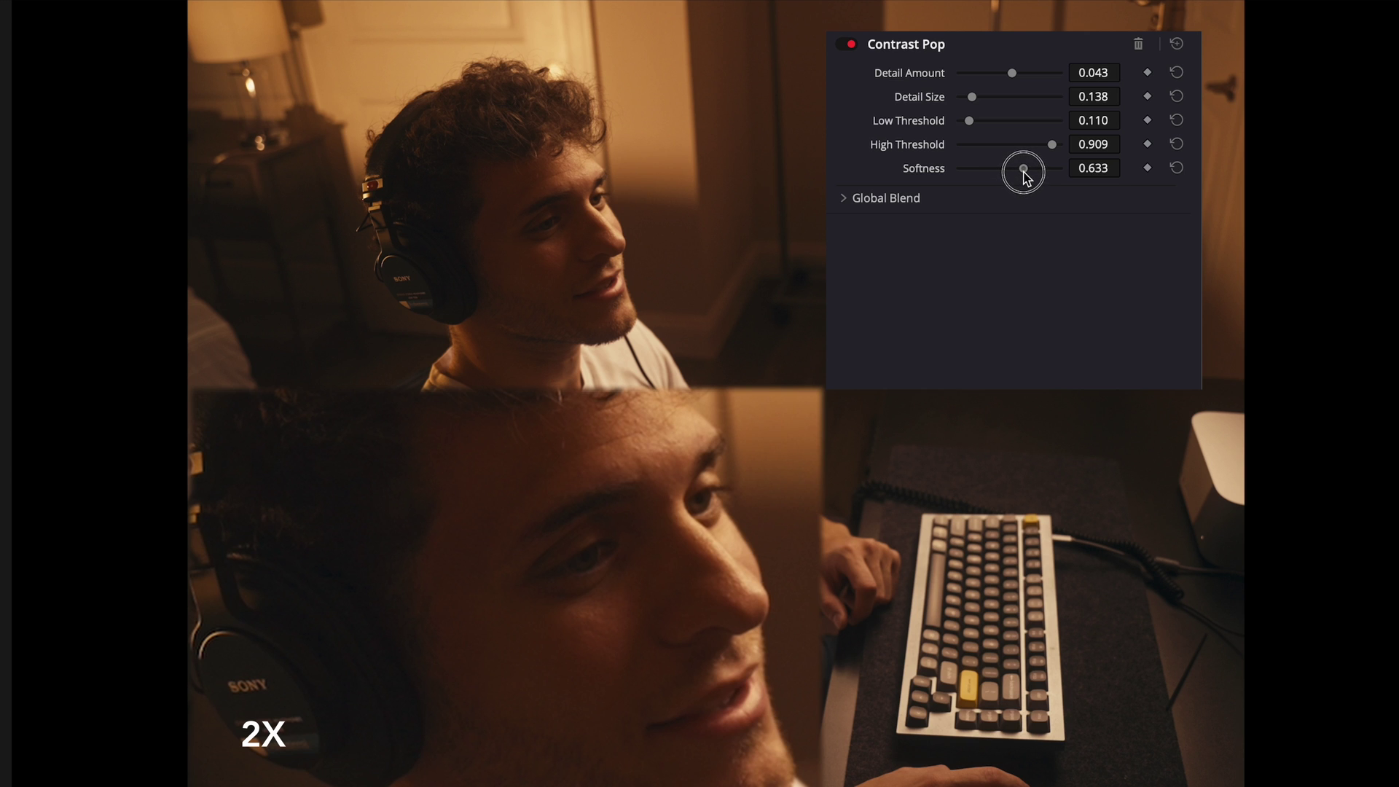
pyautogui.click(846, 196)
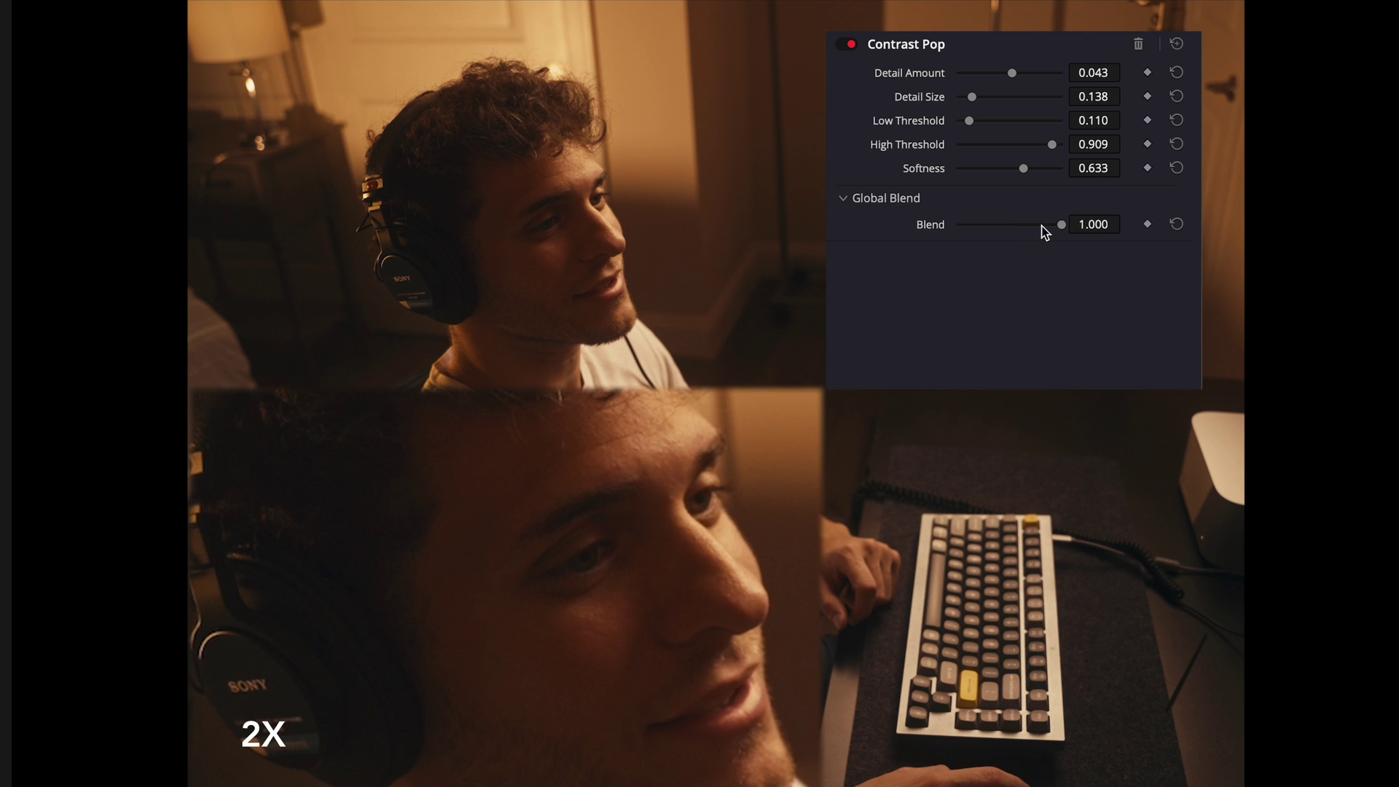
# Blend Contrast Pop at 0.596, fine-tune Detail Amount to 0.063, and show the full node tree
pyautogui.moveTo(1052, 227); pyautogui.dragTo(1024, 245)
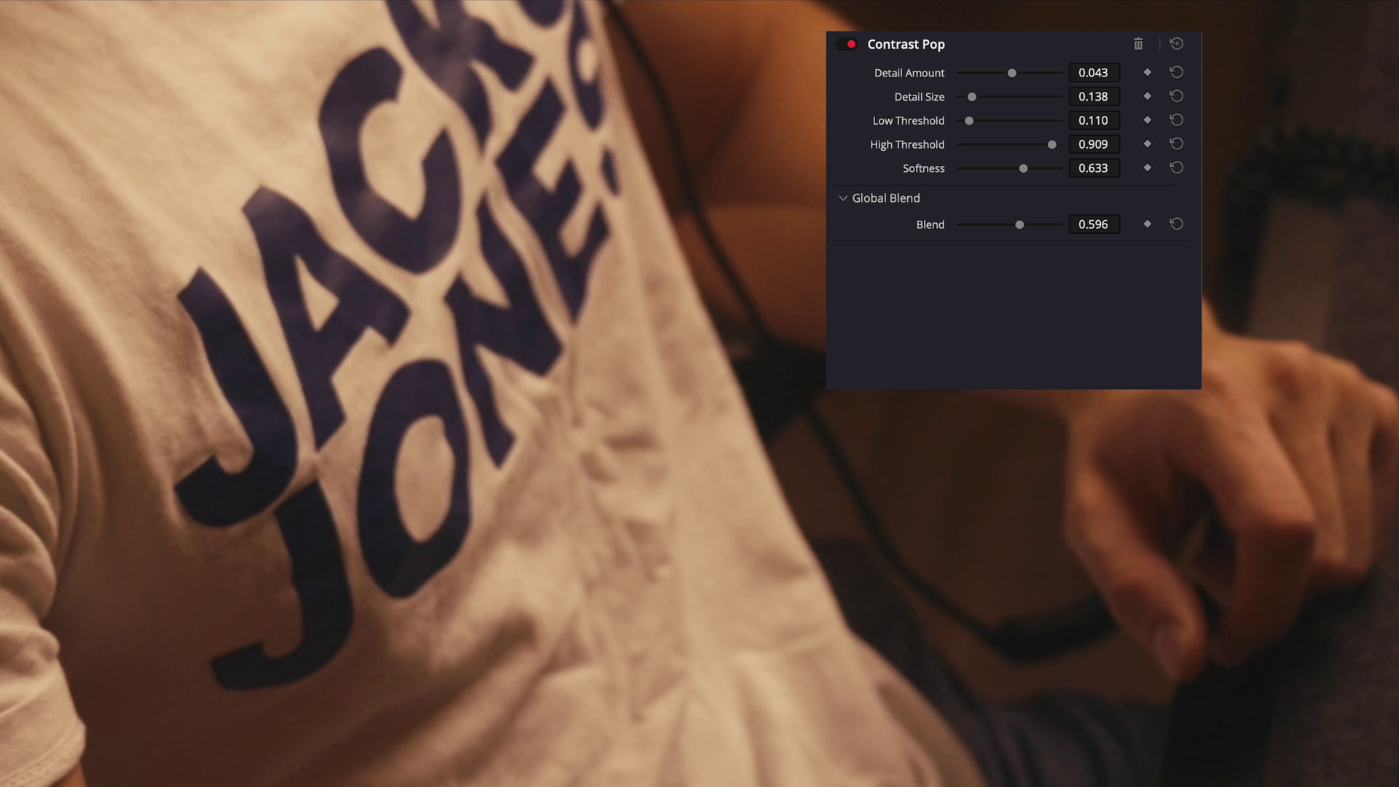
pyautogui.moveTo(1090, 71); pyautogui.dragTo(1127, 73)
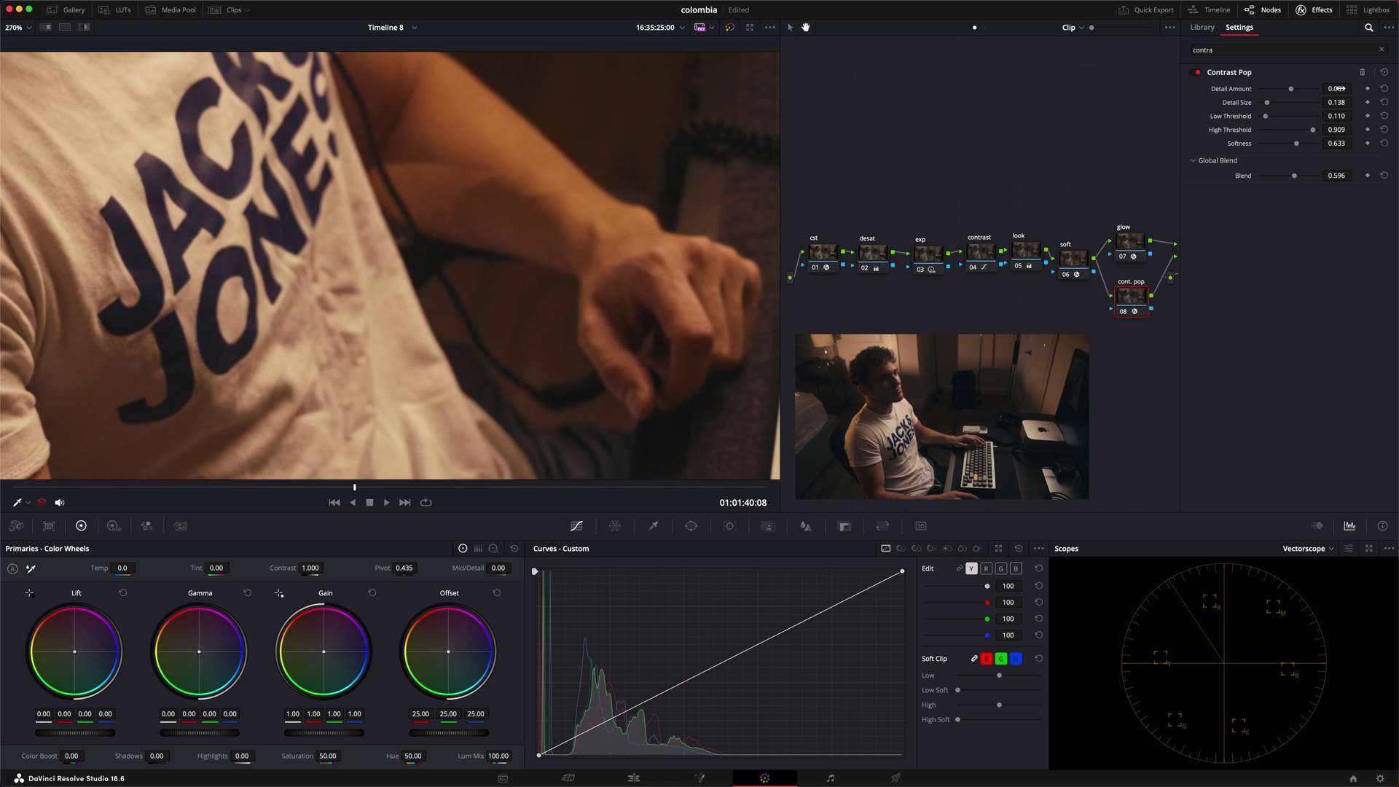
pyautogui.moveTo(1339, 88); pyautogui.dragTo(1330, 94)
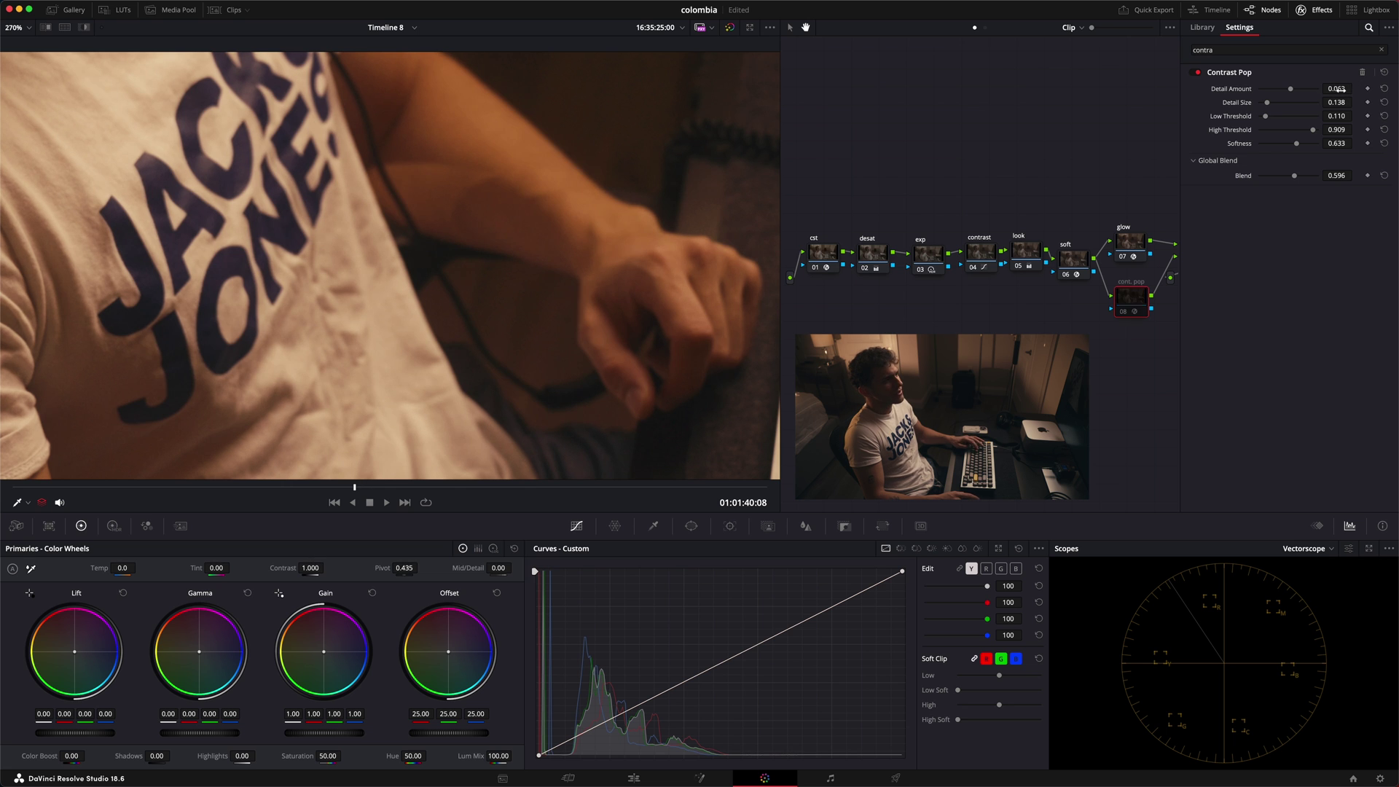
pyautogui.hotkey('shift', 'z')
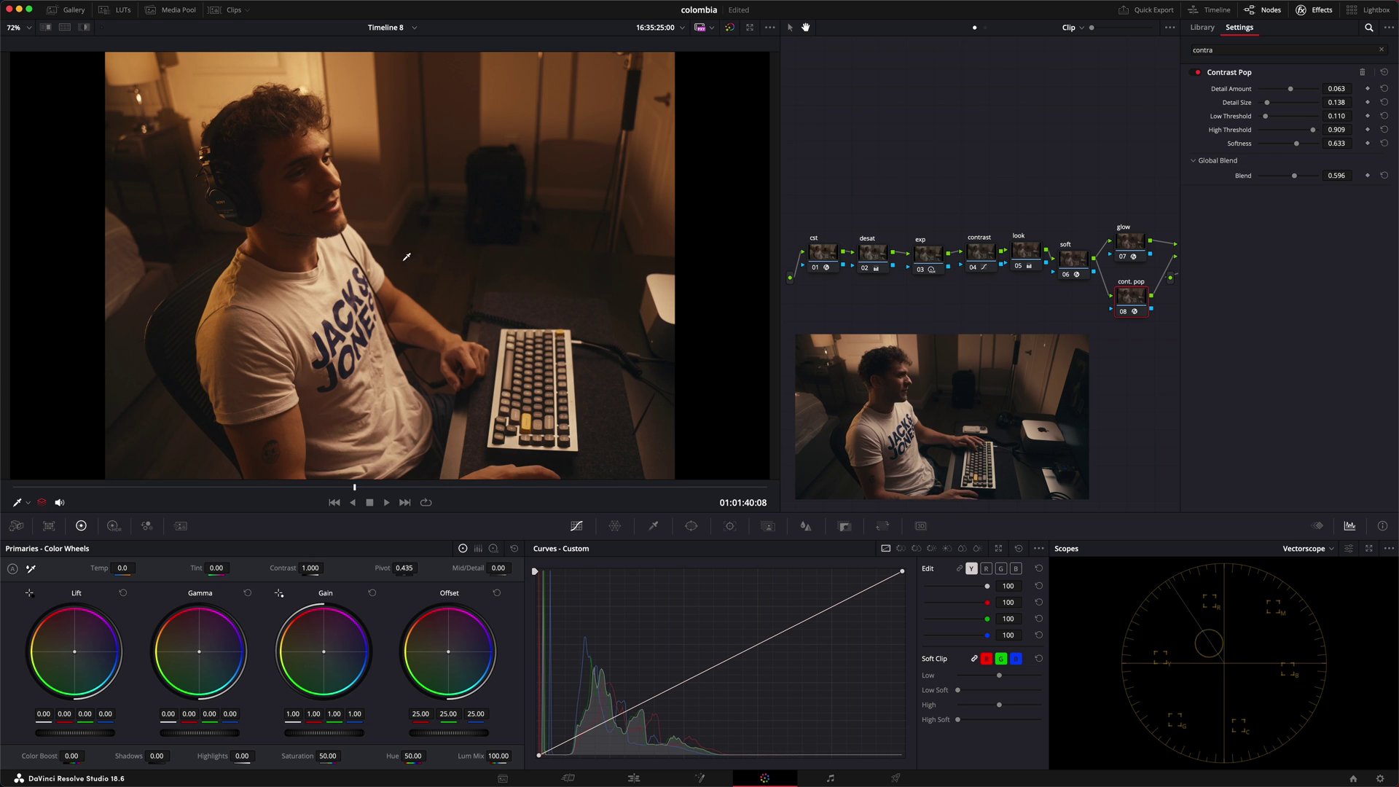
pyautogui.click(1315, 10)
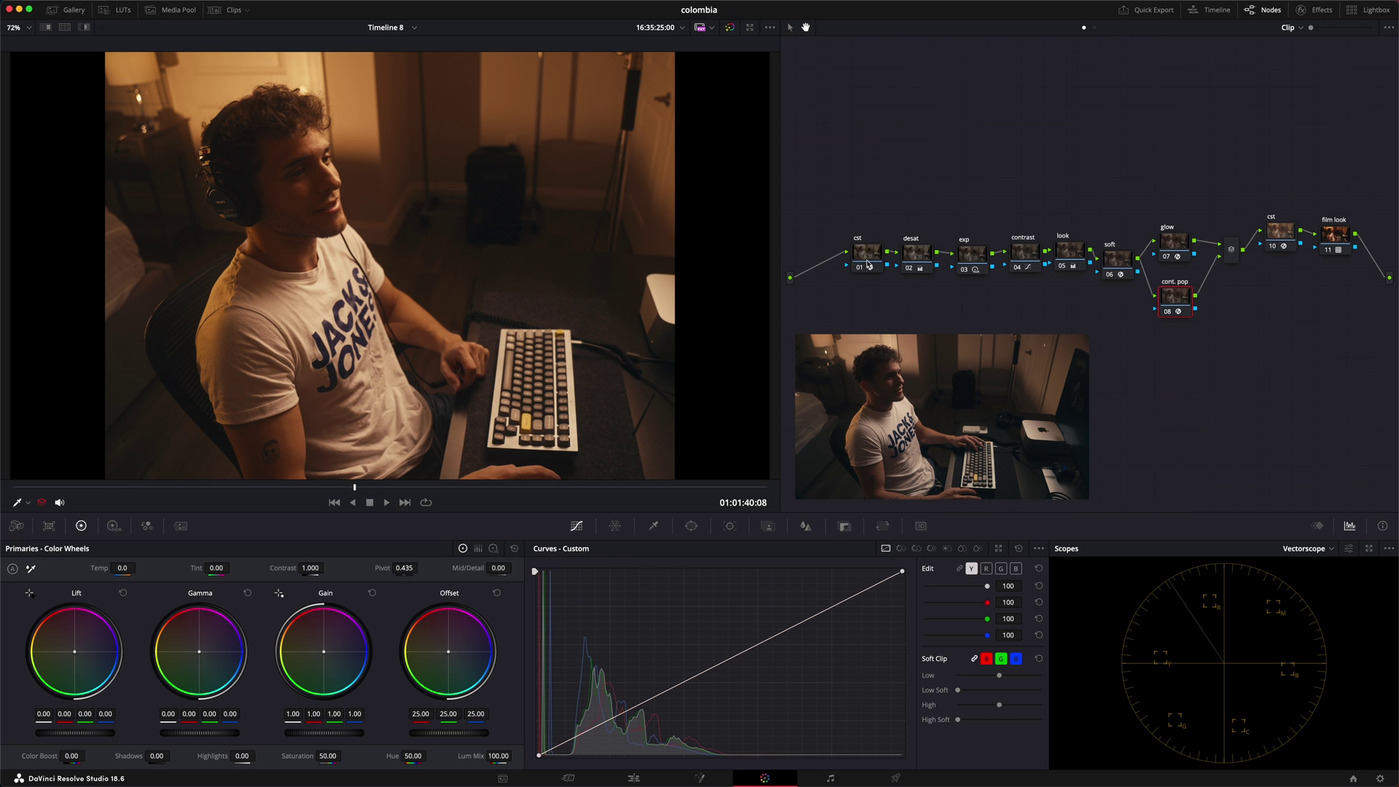